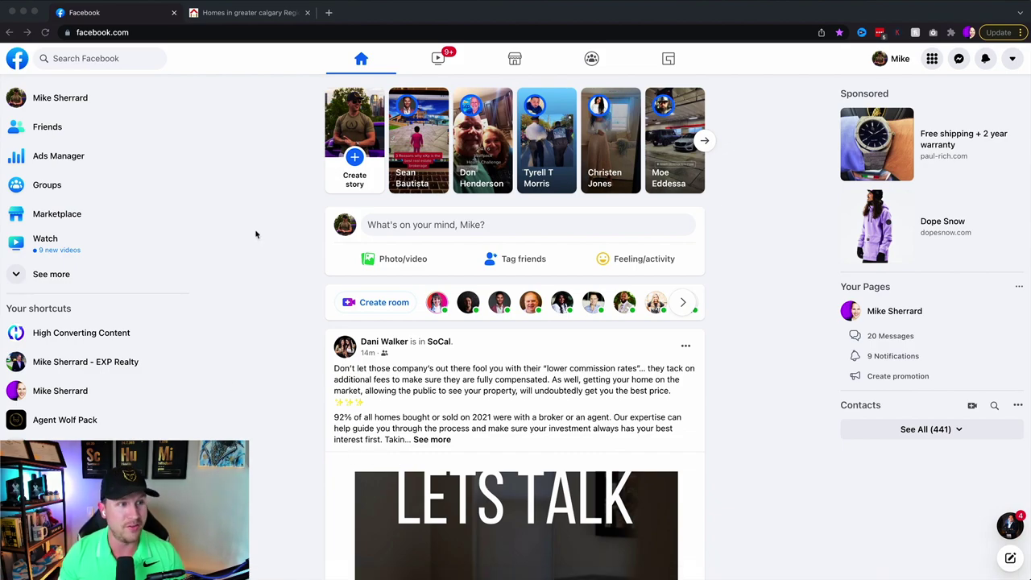
- Open Ads Manager from the Facebook home page and start a new campaign
click(253, 127)
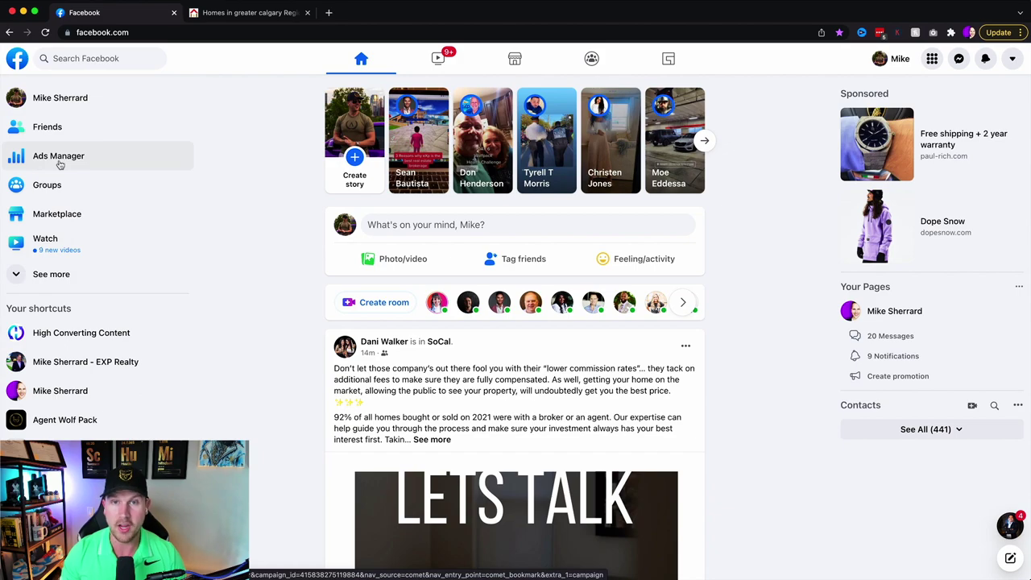
click(58, 157)
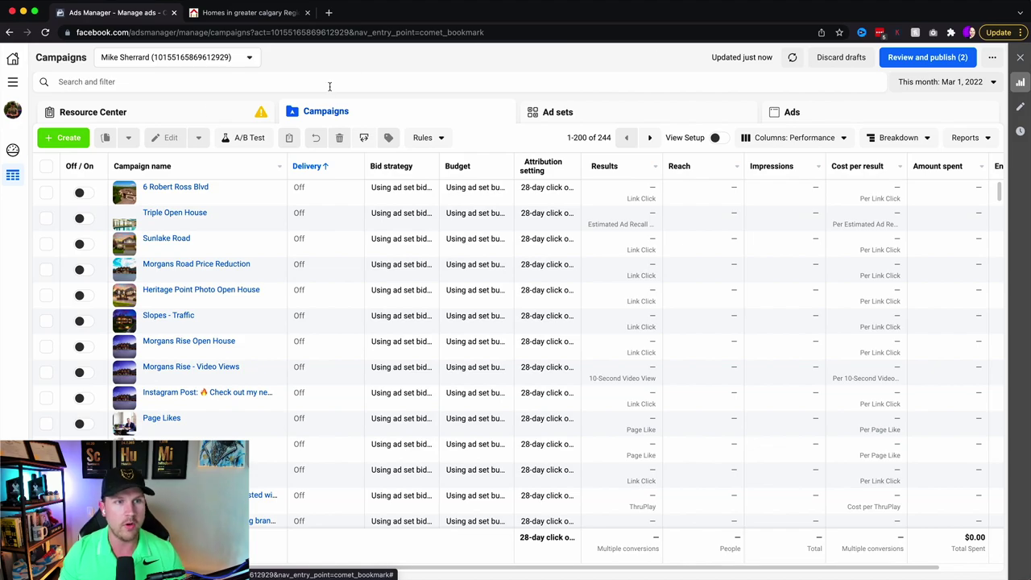
click(69, 140)
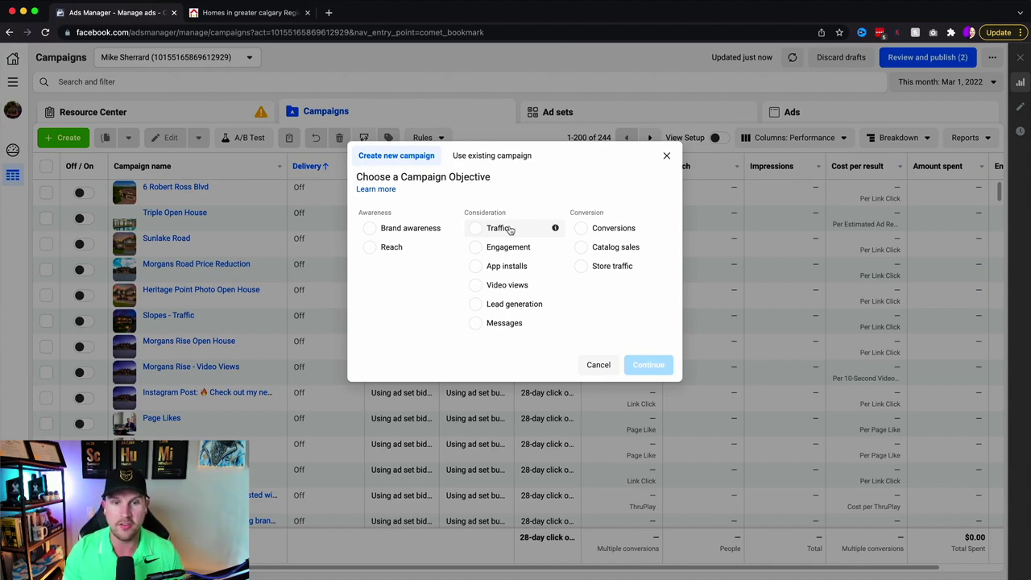
- Look over the campaign objective options, then switch to the eXp Realty Calgary listings tab
mouse_move(555, 231)
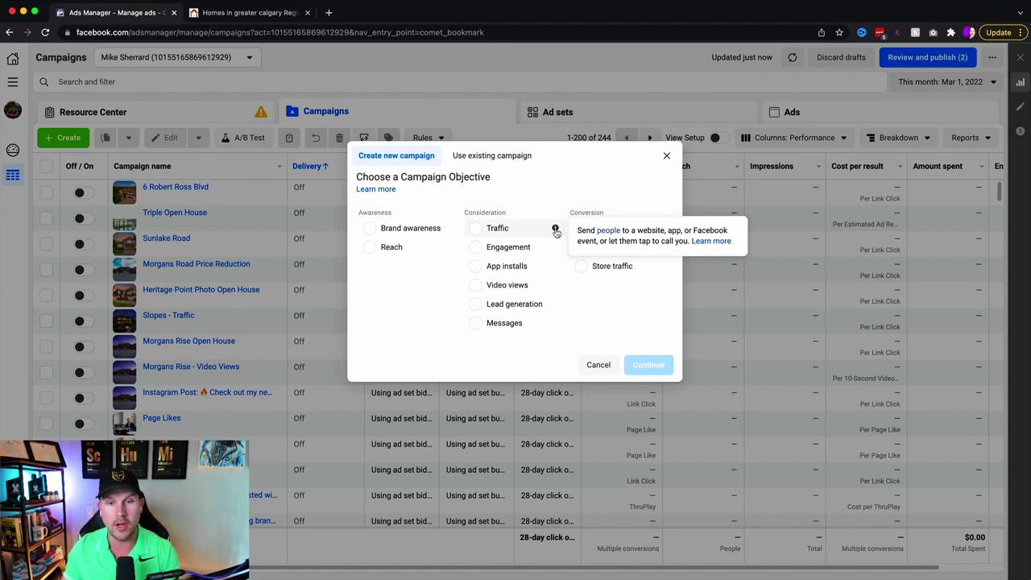
mouse_move(556, 308)
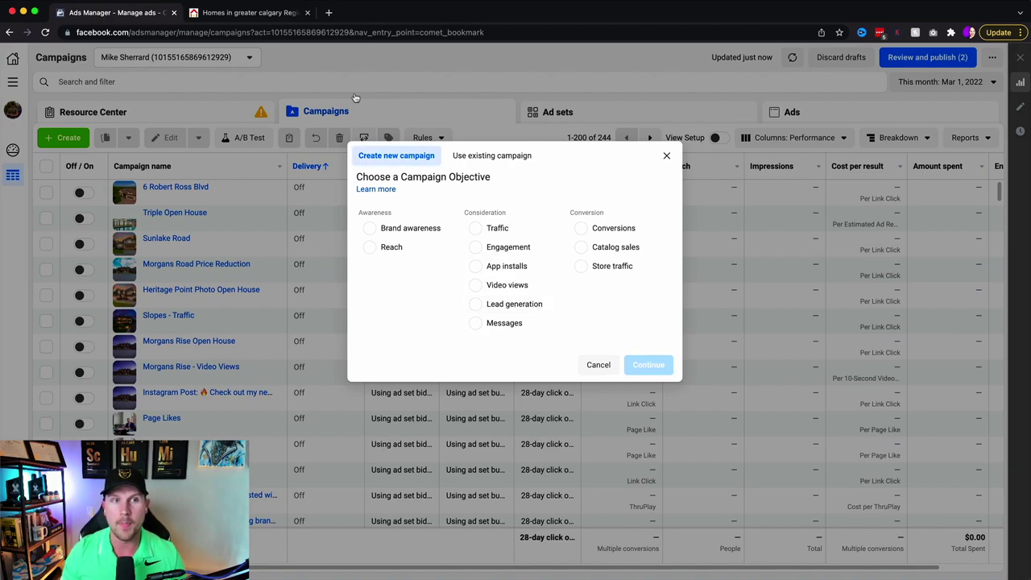
click(257, 14)
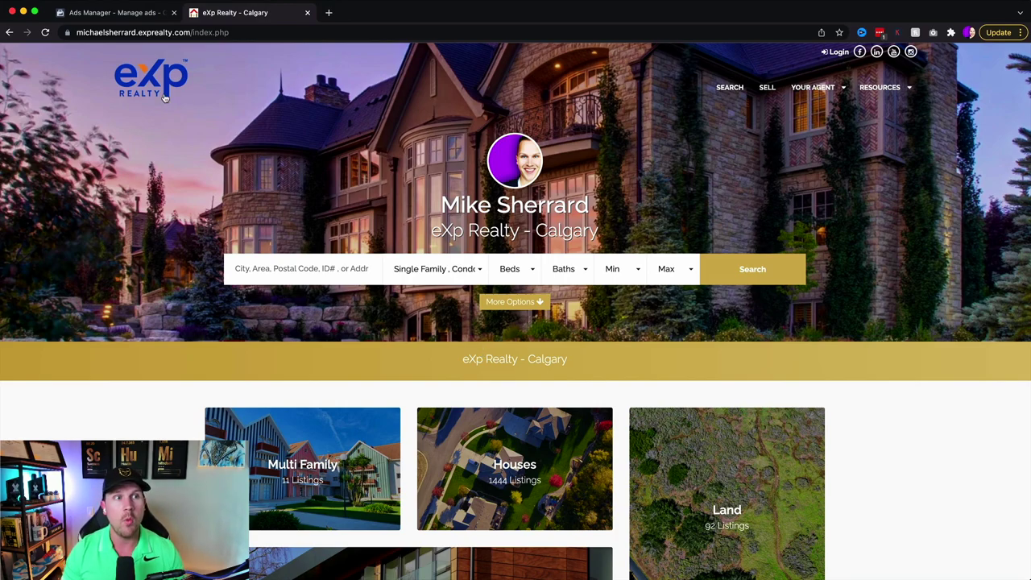
- Return from the eXp Realty site to the Ads Manager campaign setup tab
click(108, 11)
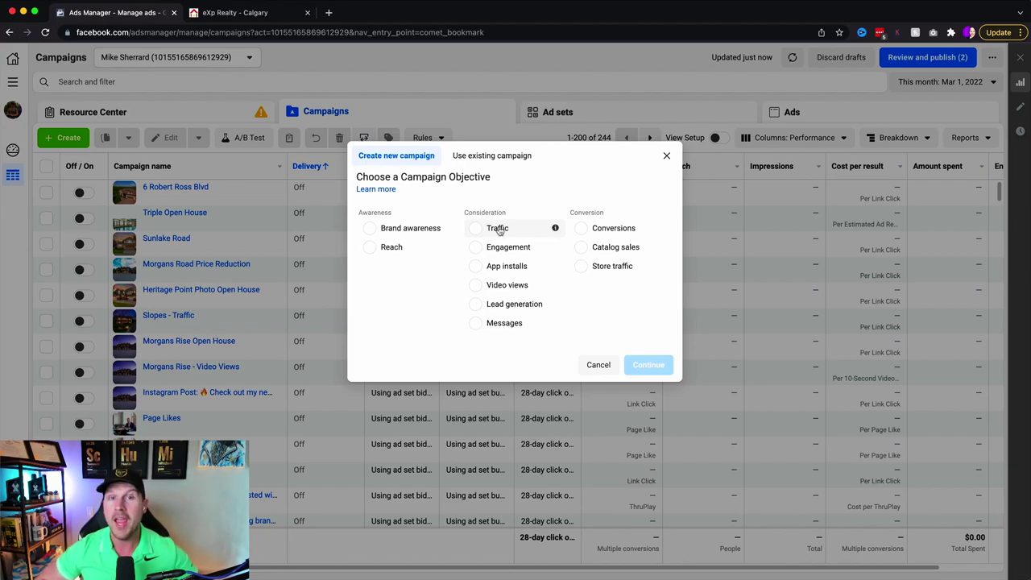
- Choose the Lead generation objective and rename the campaign 'Buyers Lead Generation - March 1, 2022'
click(503, 308)
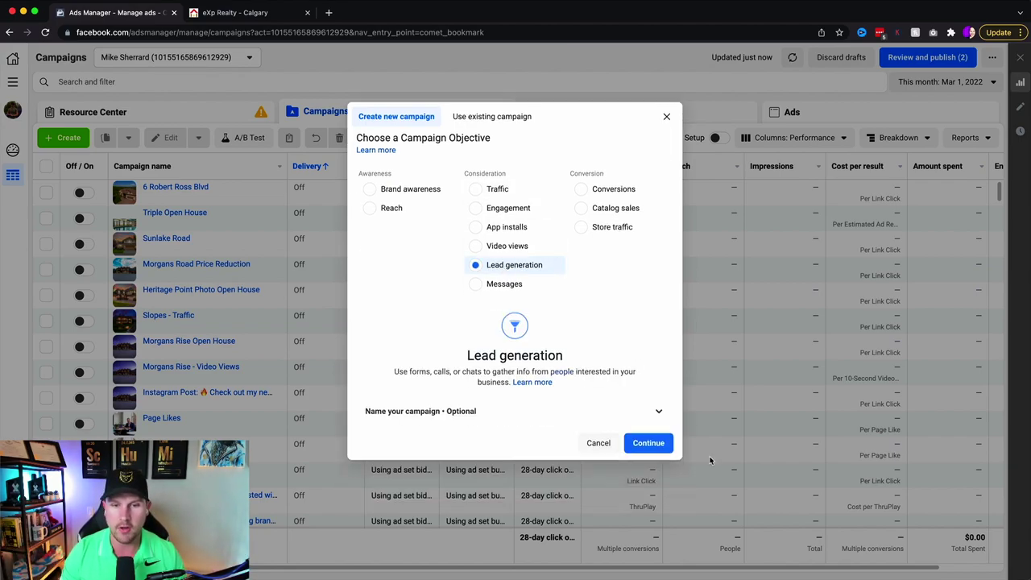
click(643, 445)
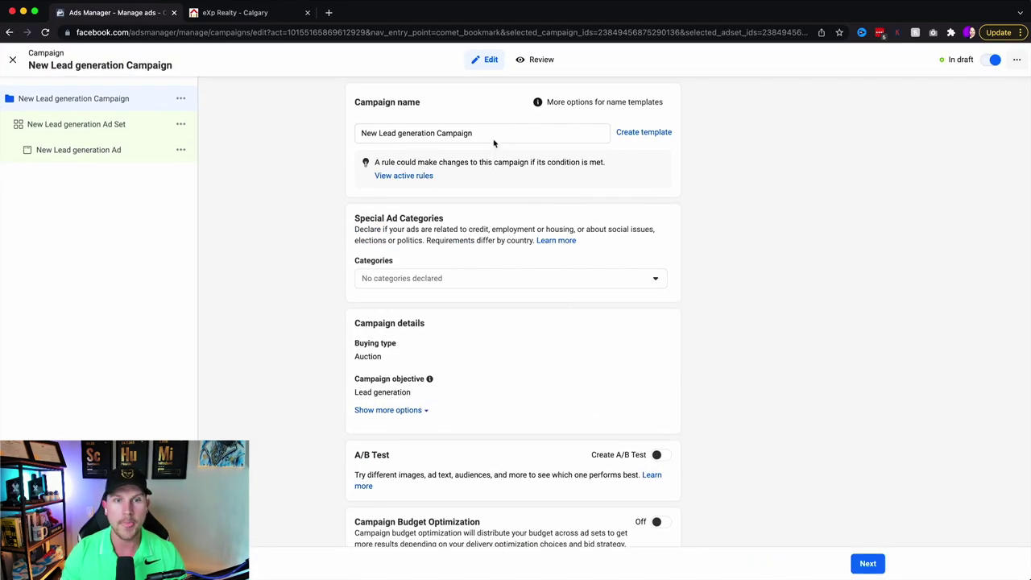
drag(492, 138, 261, 142)
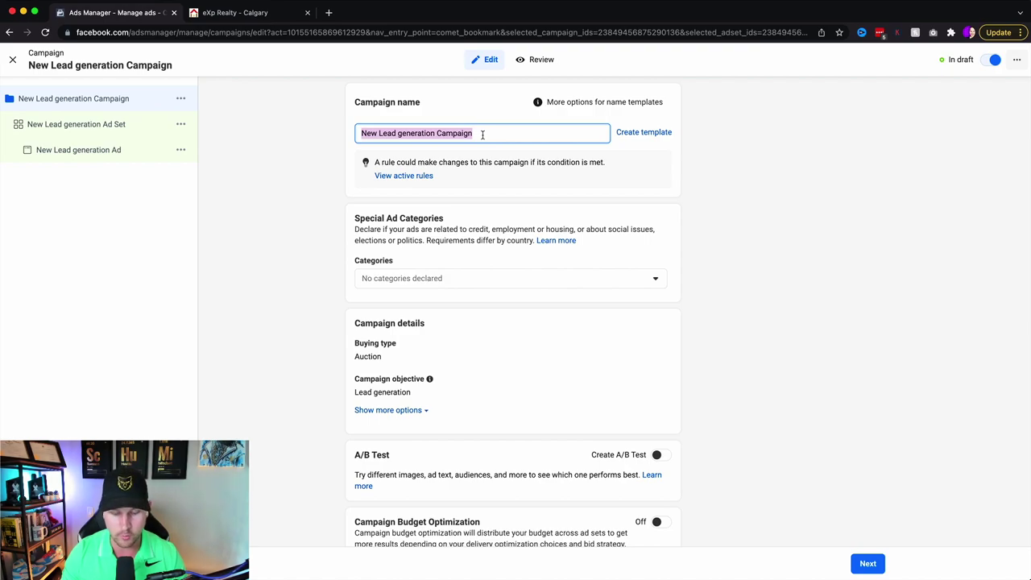
text(Buyers Lea)
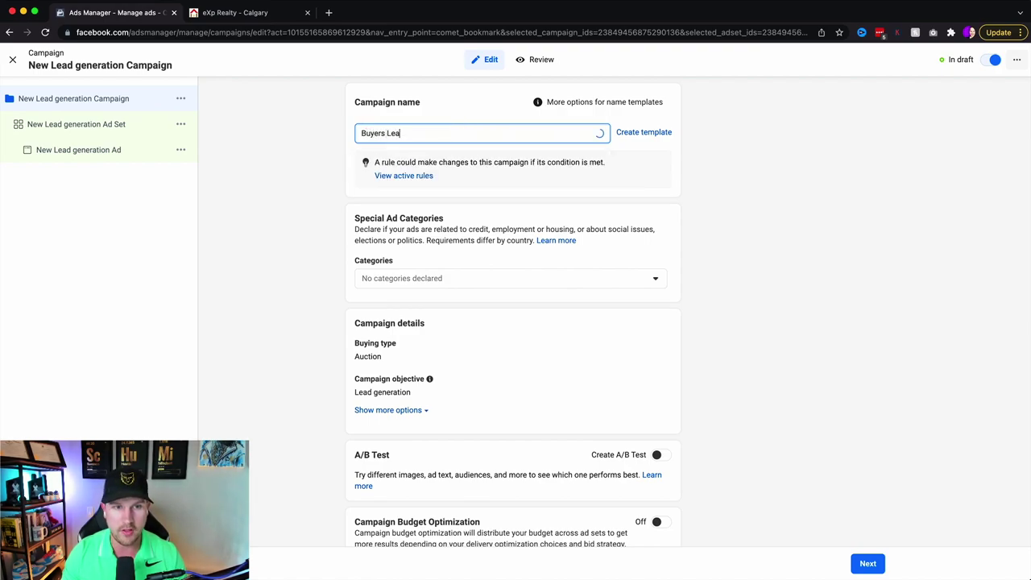
text(d Generation )
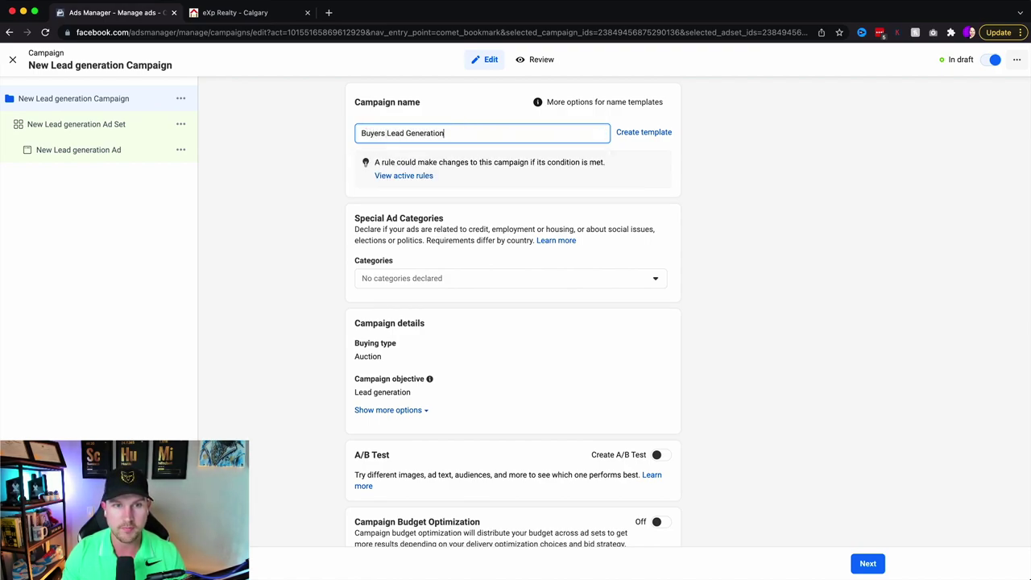
text(- March)
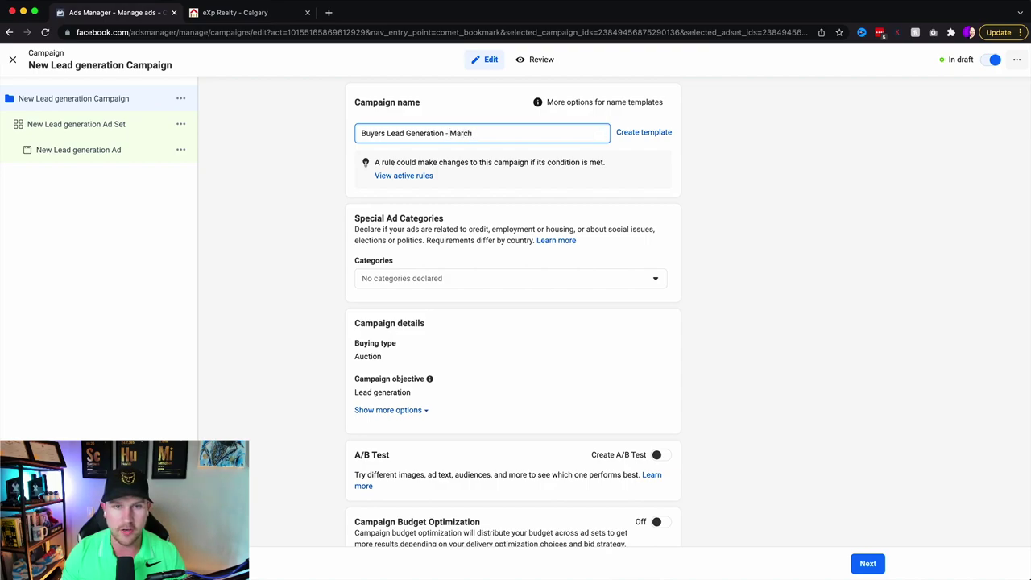
text( 1, 2022)
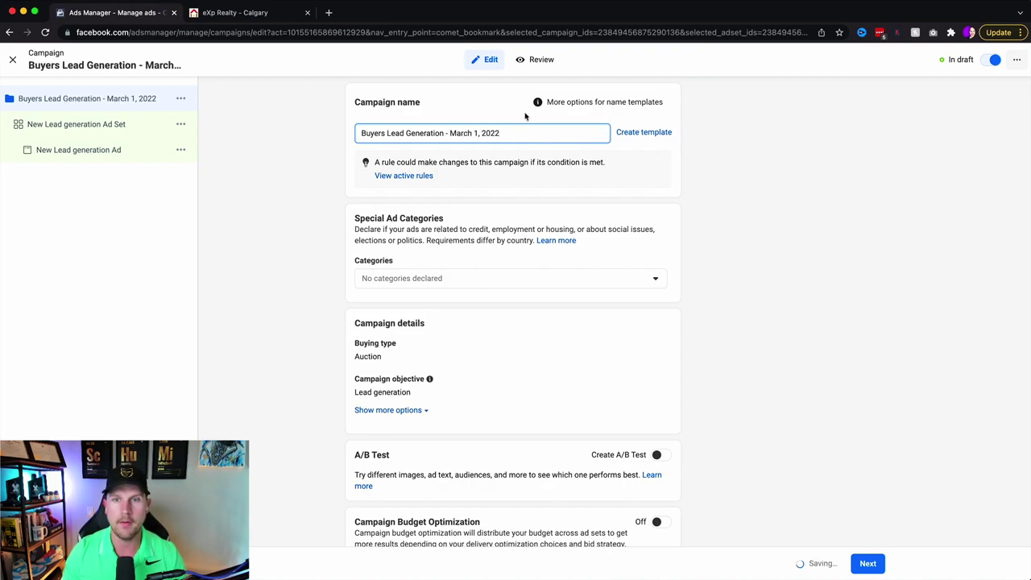
drag(501, 134, 360, 136)
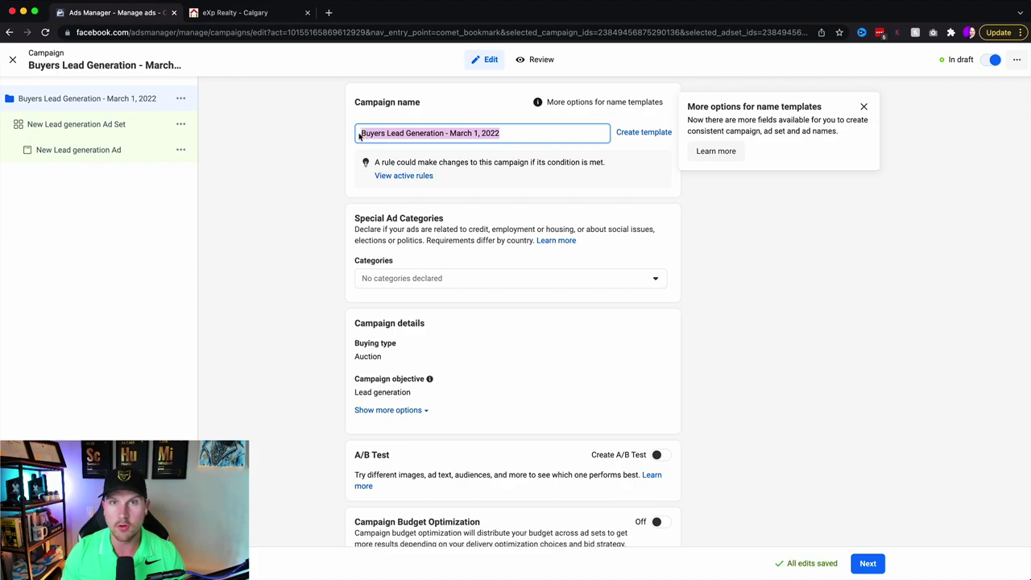
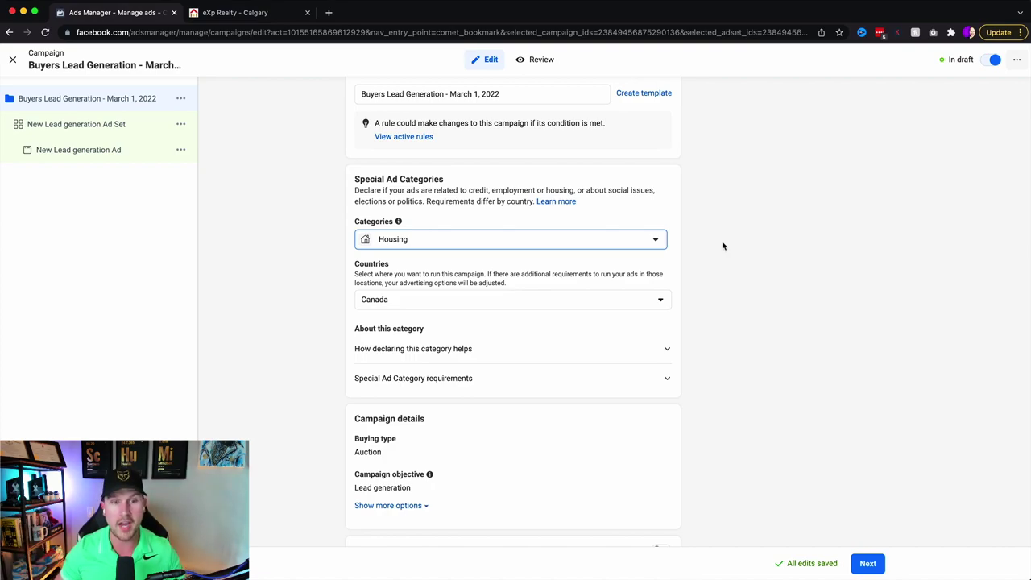
- Review the Countries and Campaign Budget Optimization settings, leaving budget optimization off, and proceed to the ad set
scroll(723, 246, down, 2)
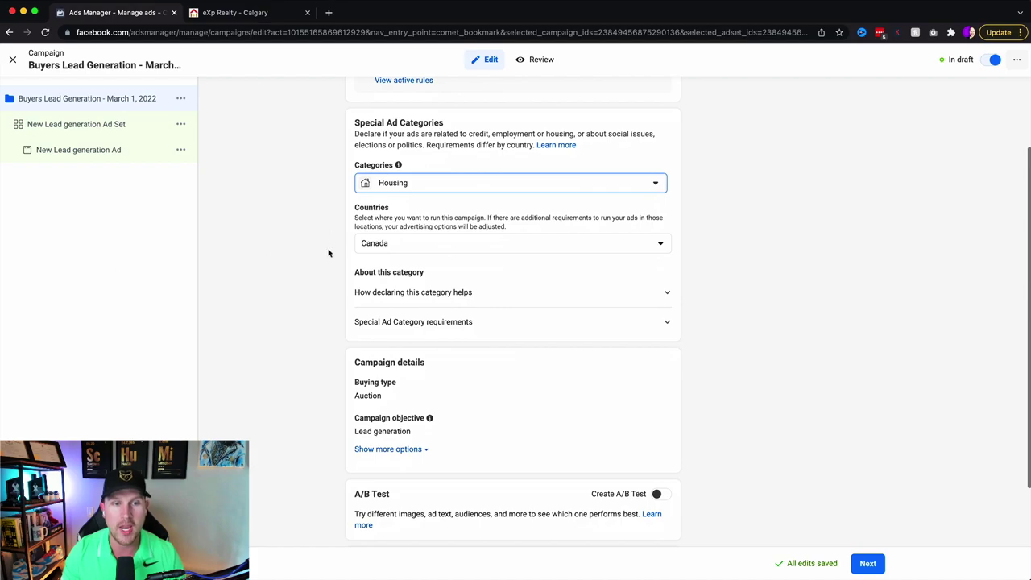
drag(355, 209, 391, 209)
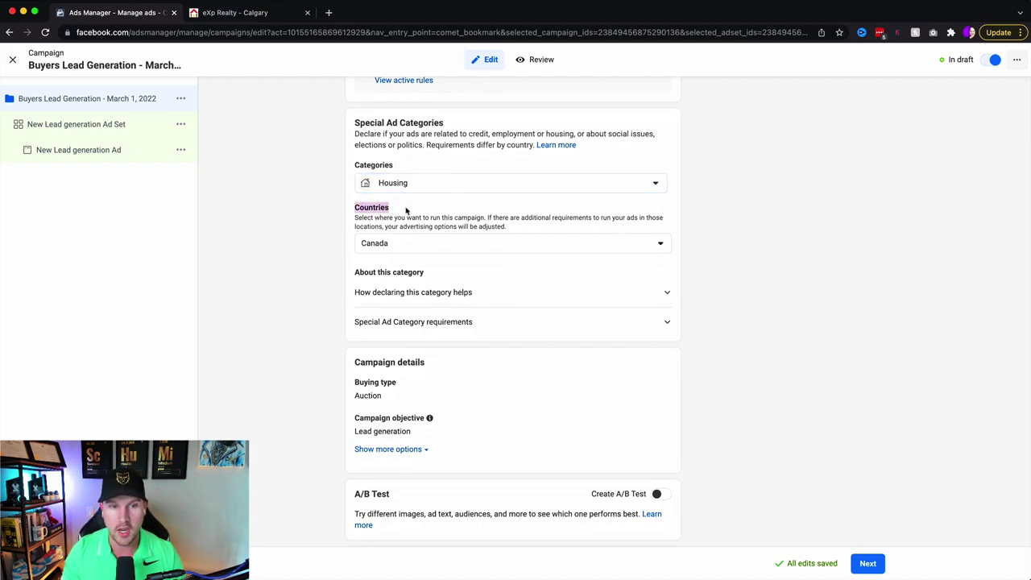
click(406, 211)
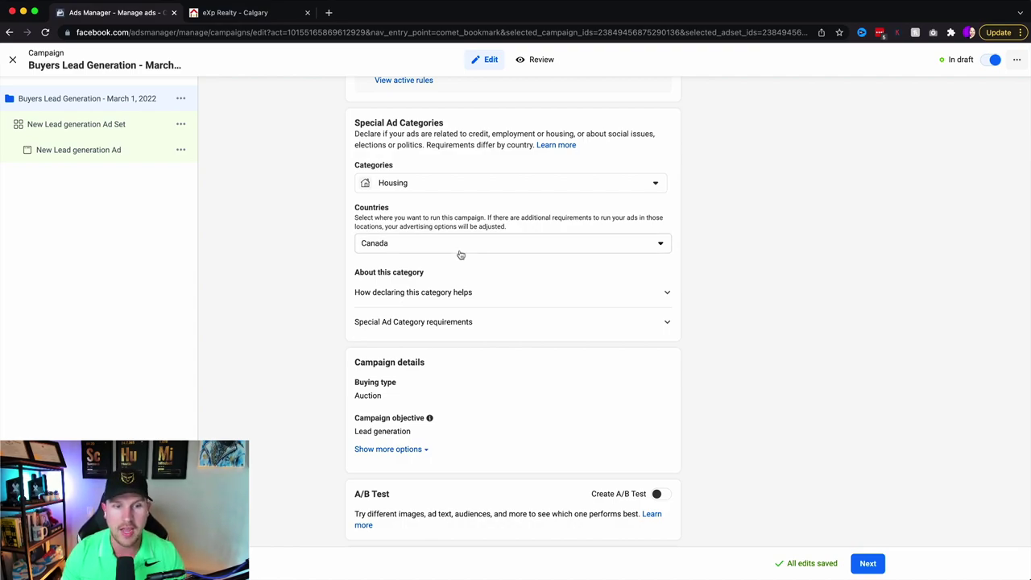
scroll(460, 254, down, 3)
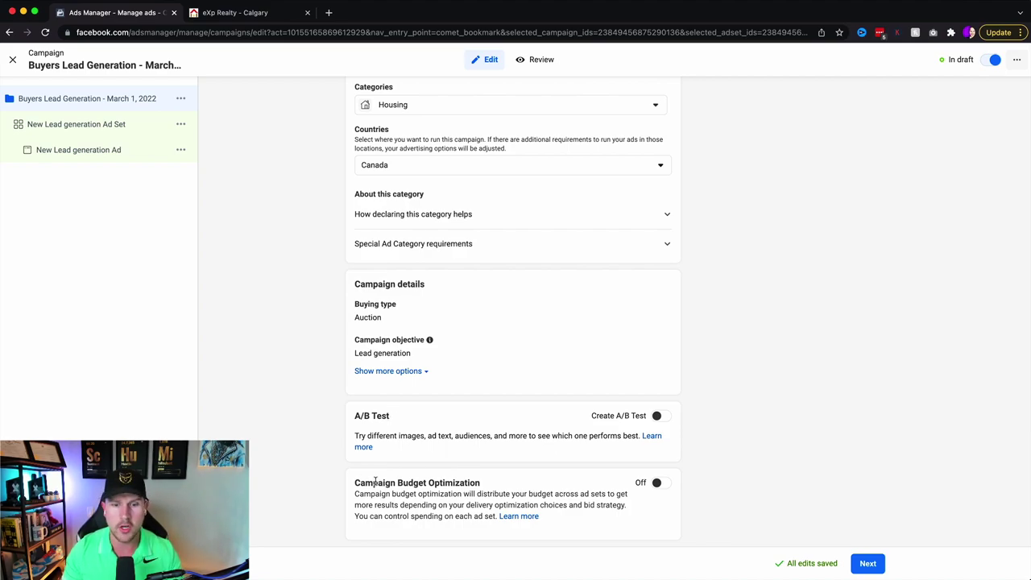
drag(353, 482, 498, 484)
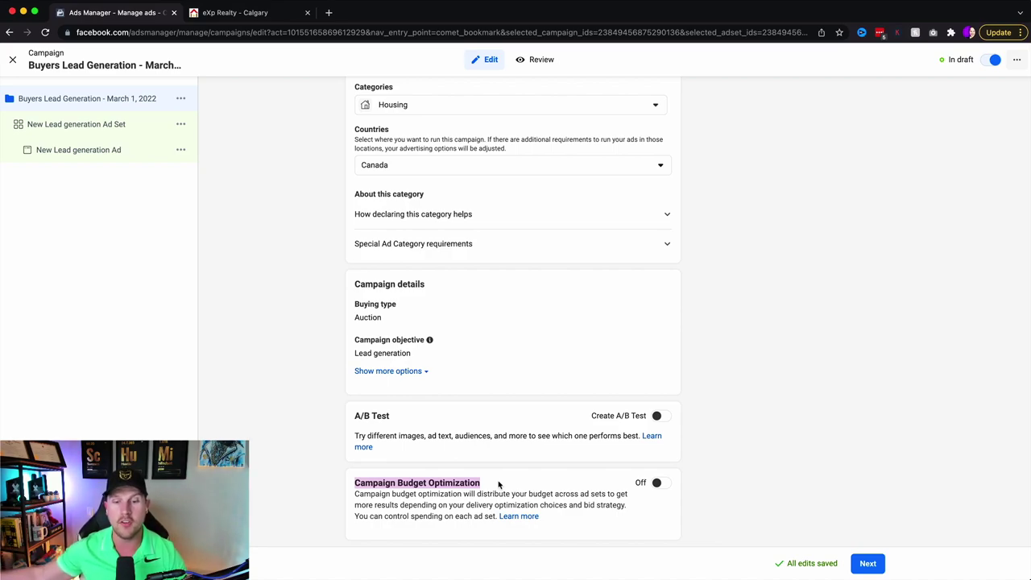
click(766, 455)
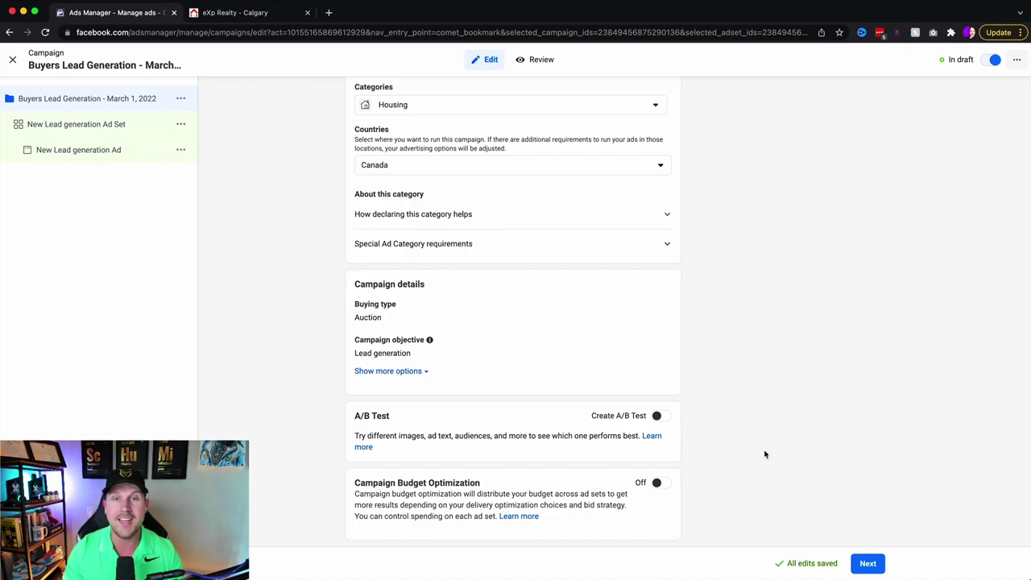
click(868, 563)
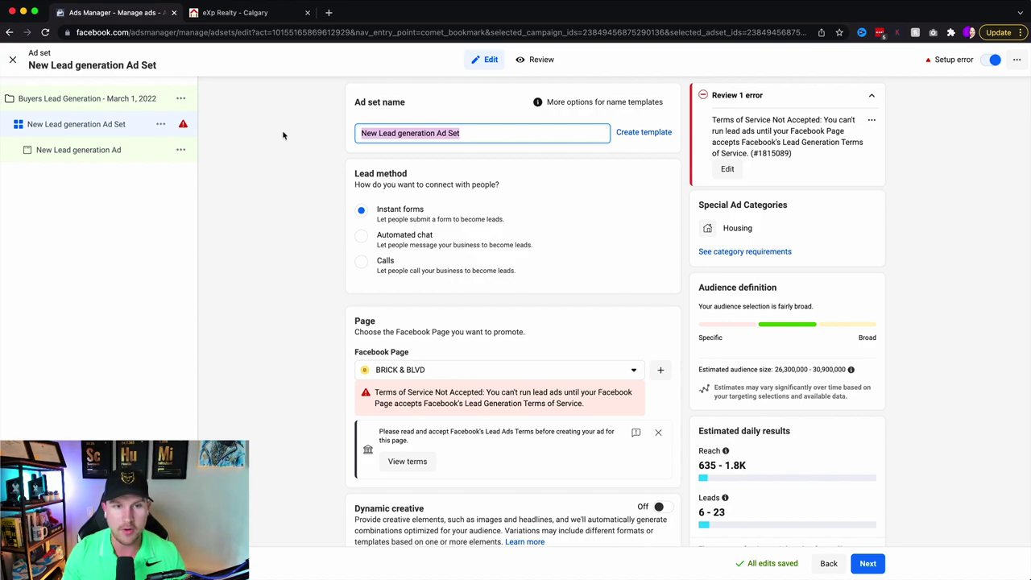
- Enter 'Calgary Buyers Lead Generation' as the ad set name
text(Calgary Buyers )
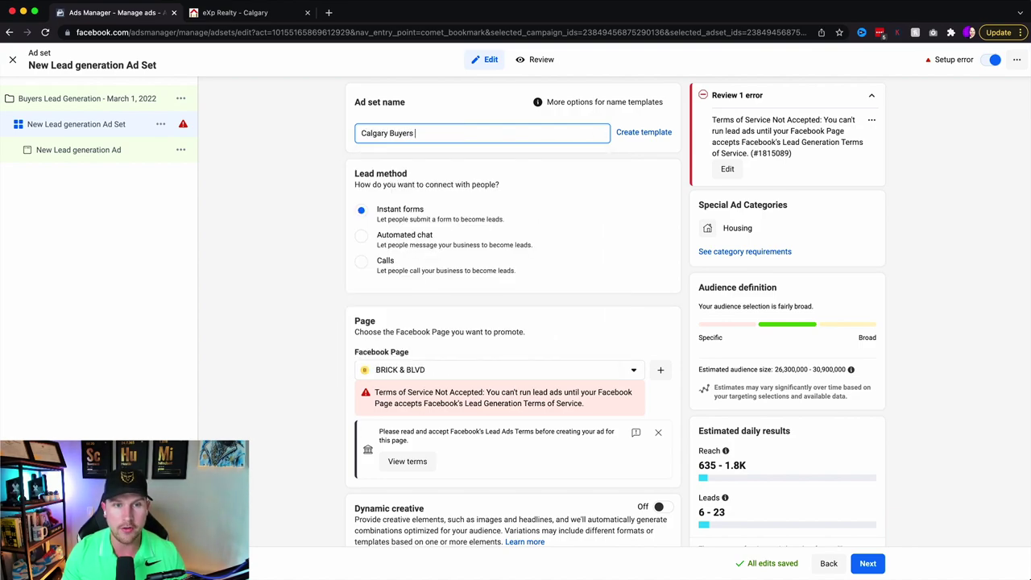
text(Lead Generation)
click(273, 137)
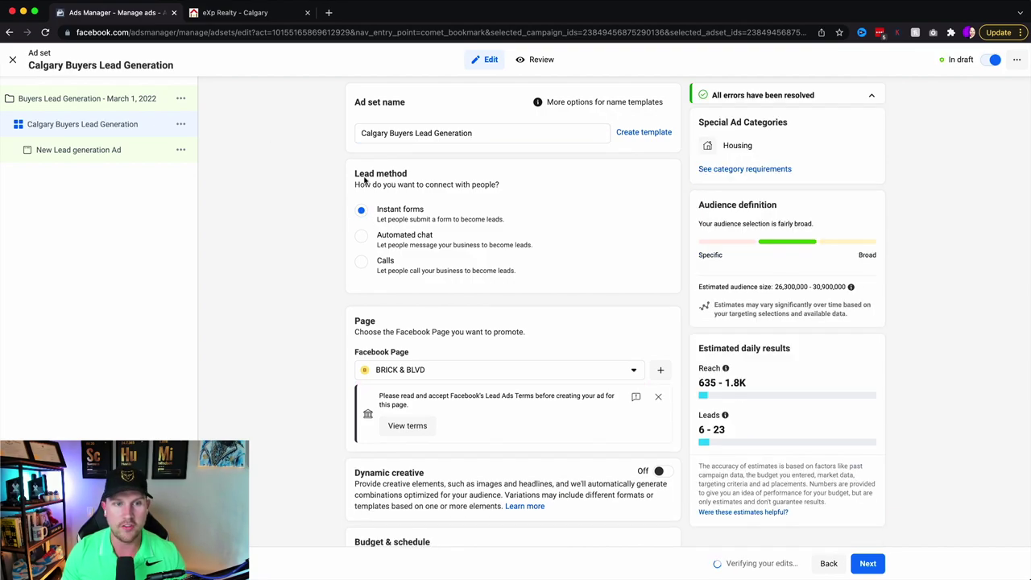
drag(354, 173, 407, 174)
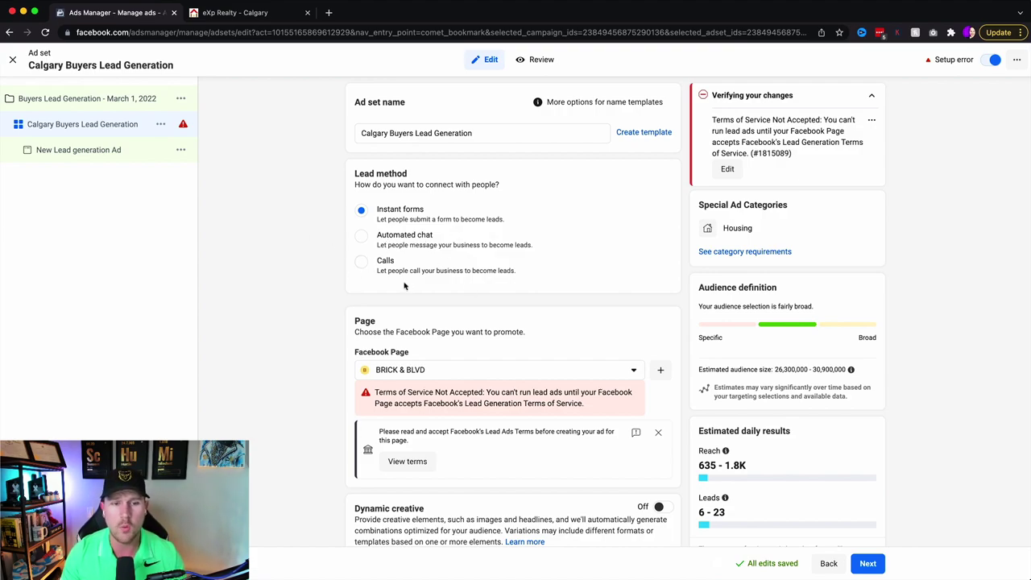
- Choose the agent's eXp Realty page from the Facebook Page list
scroll(539, 347, down, 3)
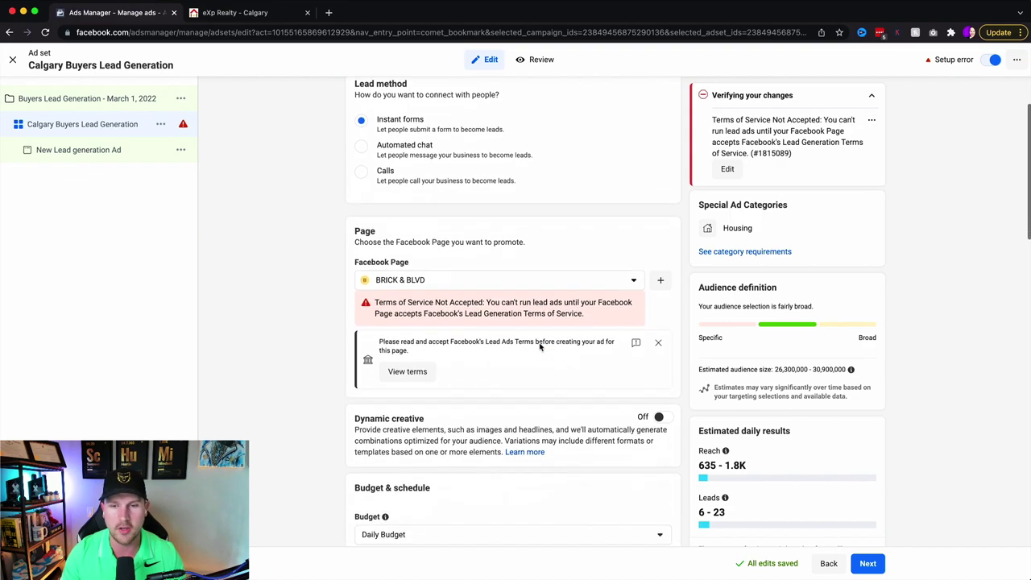
click(509, 273)
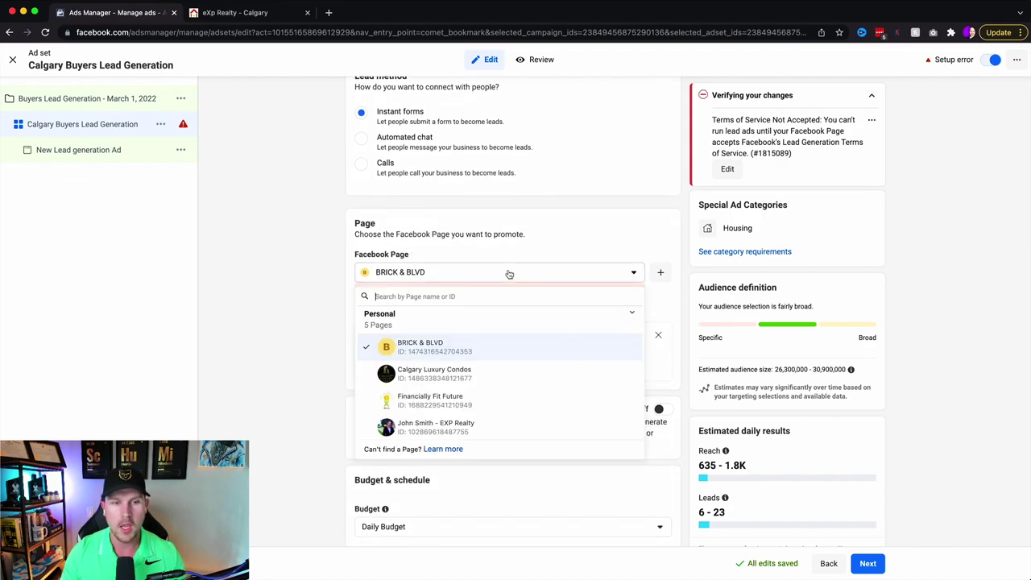
scroll(422, 435, down, 2)
click(427, 436)
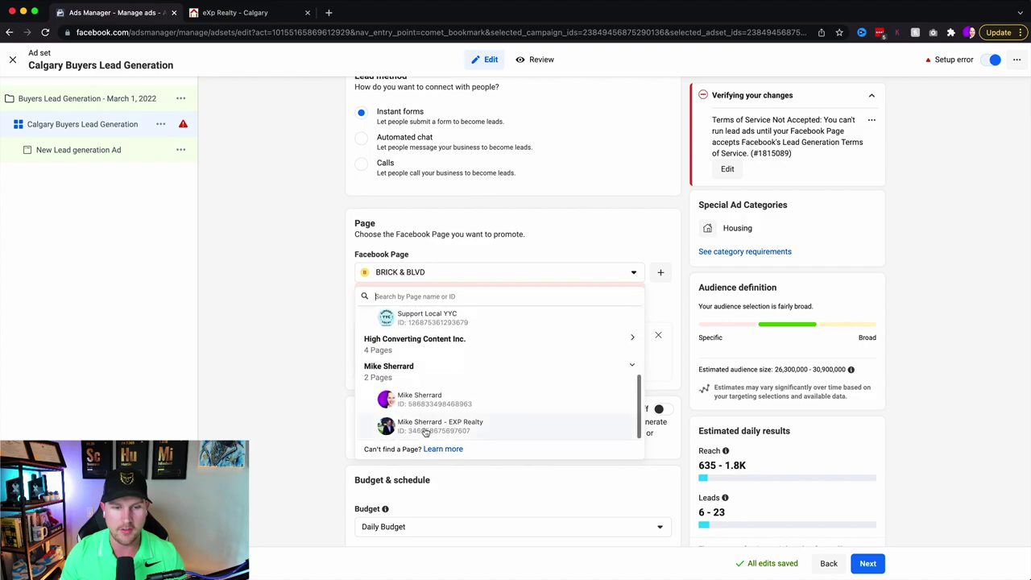
click(426, 429)
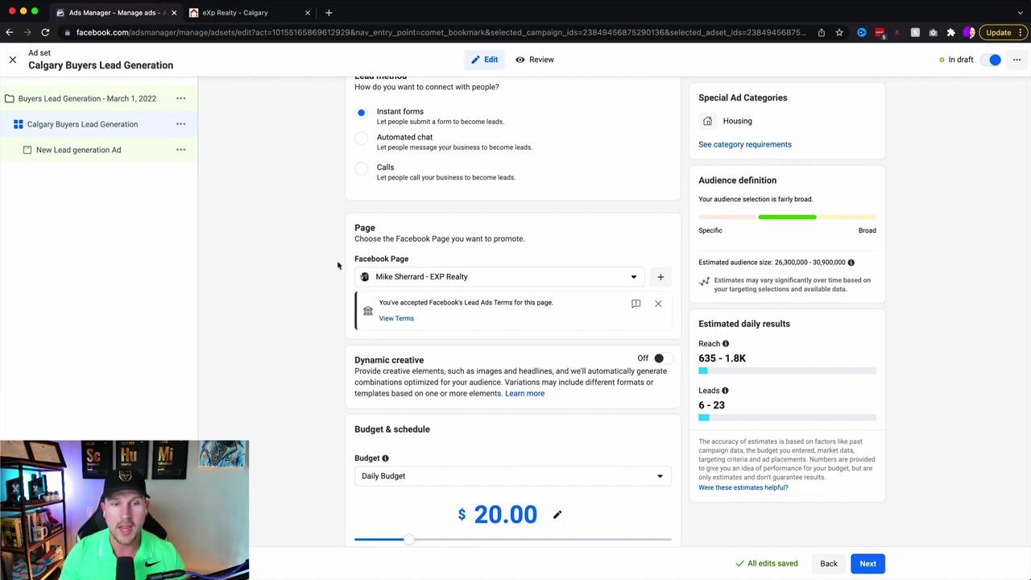
- Review the Audience definition and Estimated daily results panels, keeping Daily Budget as the budget type
scroll(376, 259, down, 3)
scroll(376, 259, down, 2)
scroll(419, 225, up, 1)
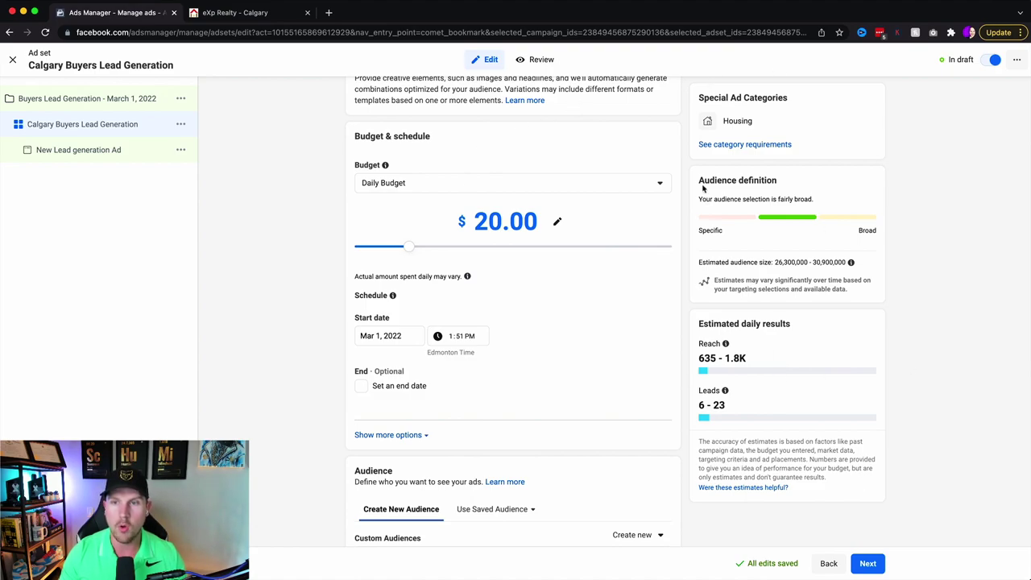
drag(698, 180, 801, 188)
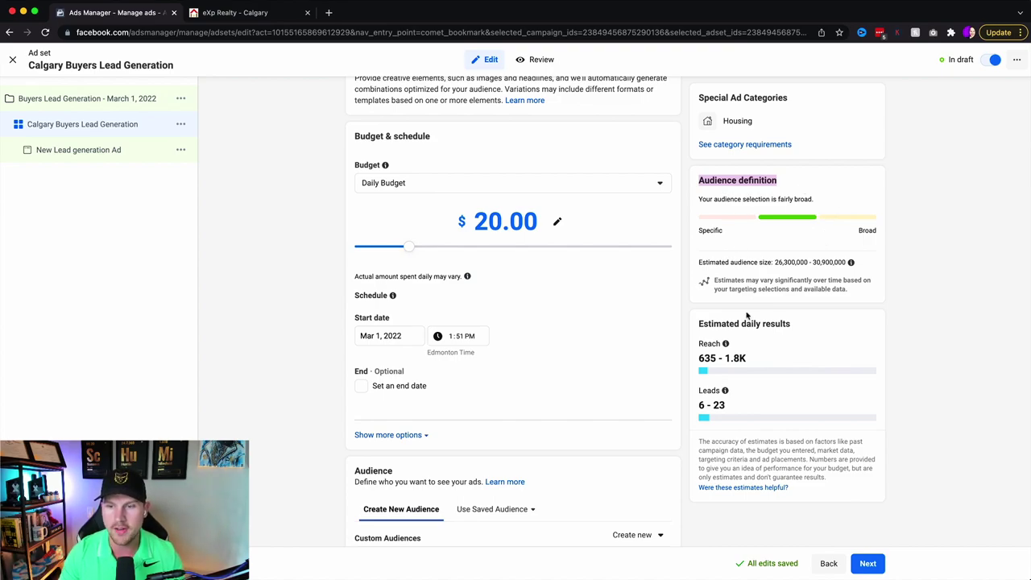
drag(698, 325, 820, 327)
click(820, 327)
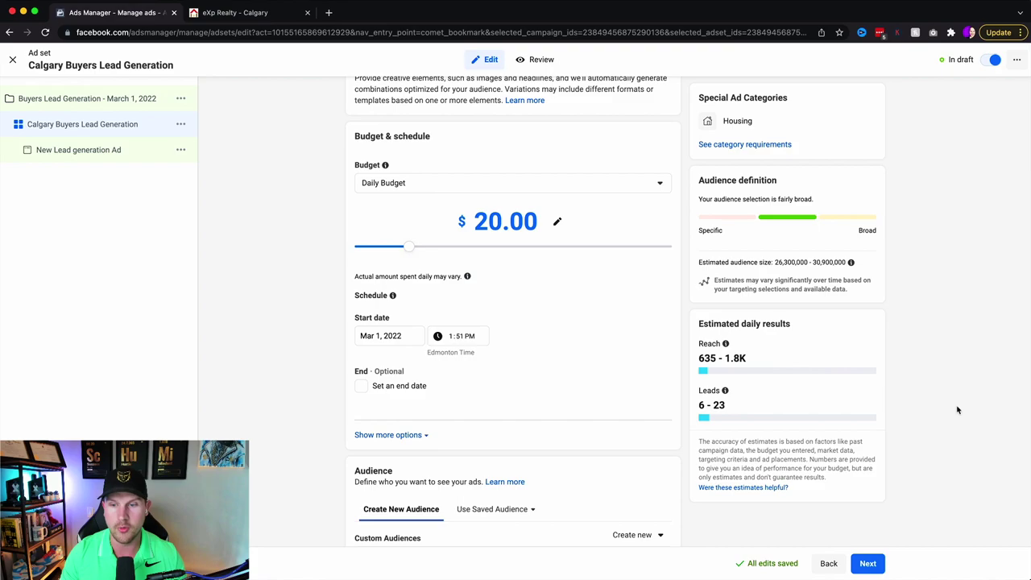
click(400, 184)
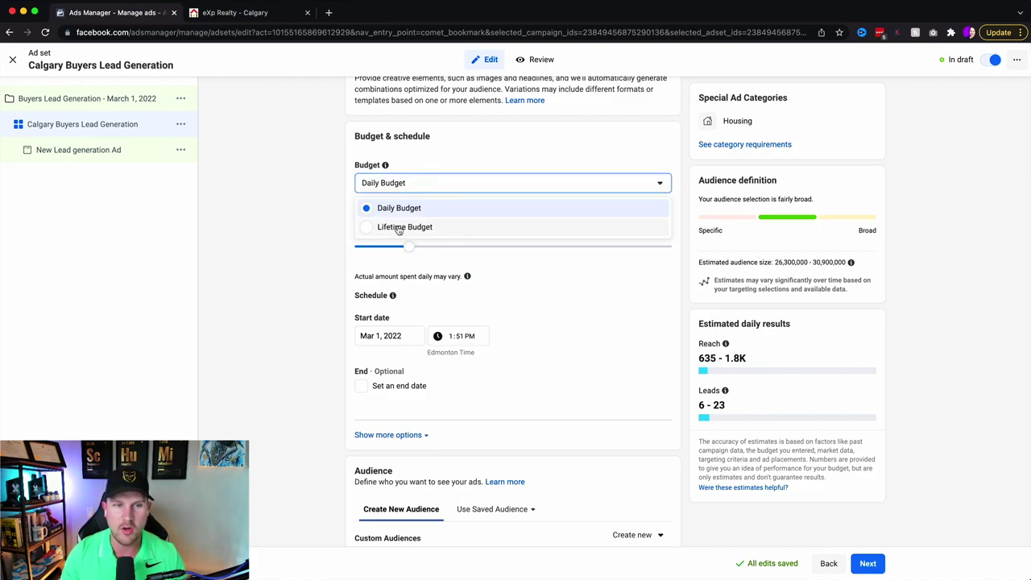
click(405, 184)
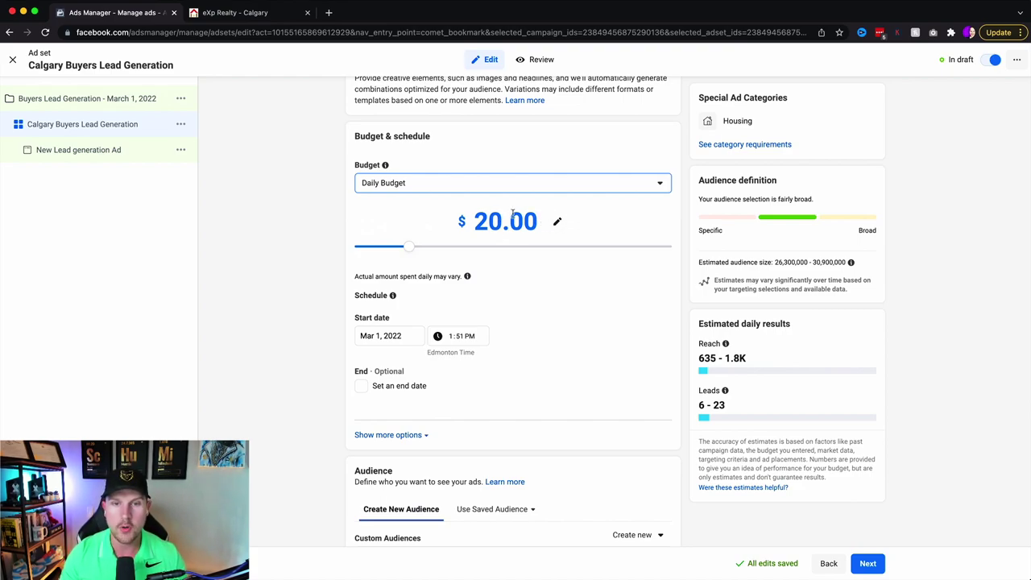
- Try daily budgets of $30, $35 and $50 before returning to $20.00
drag(410, 247, 433, 252)
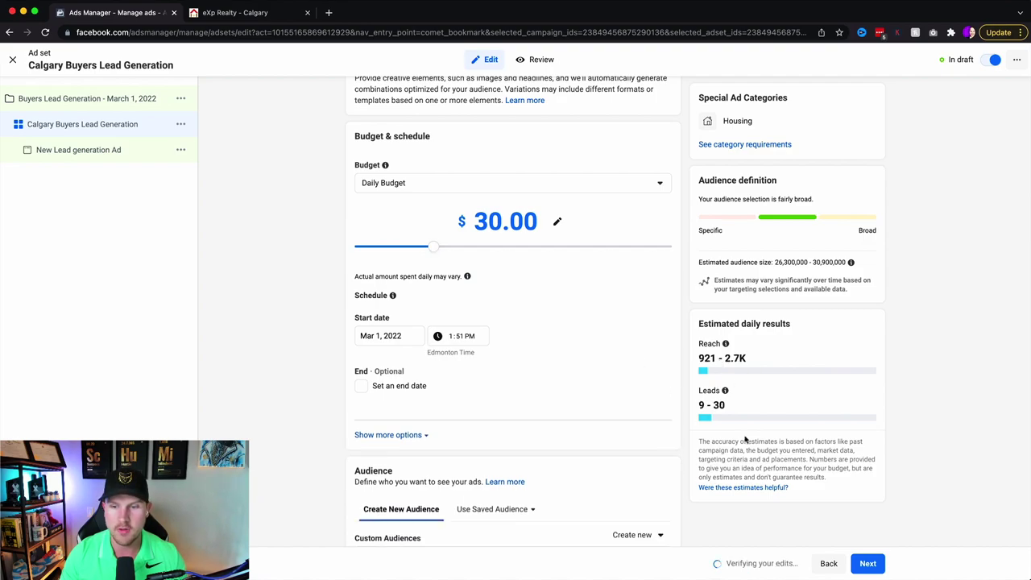
click(438, 252)
drag(438, 252, 475, 250)
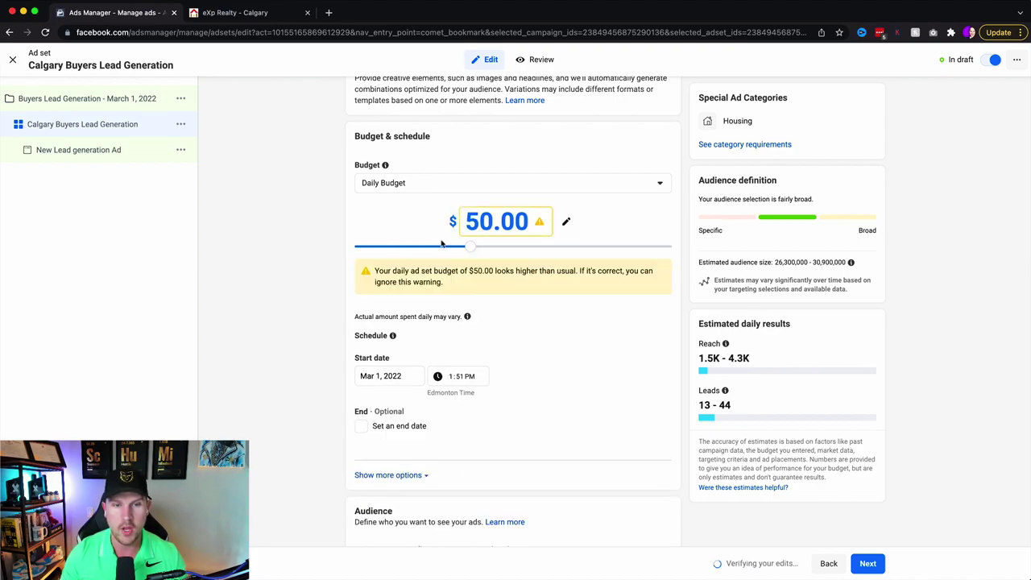
drag(472, 251, 423, 249)
drag(412, 250, 410, 247)
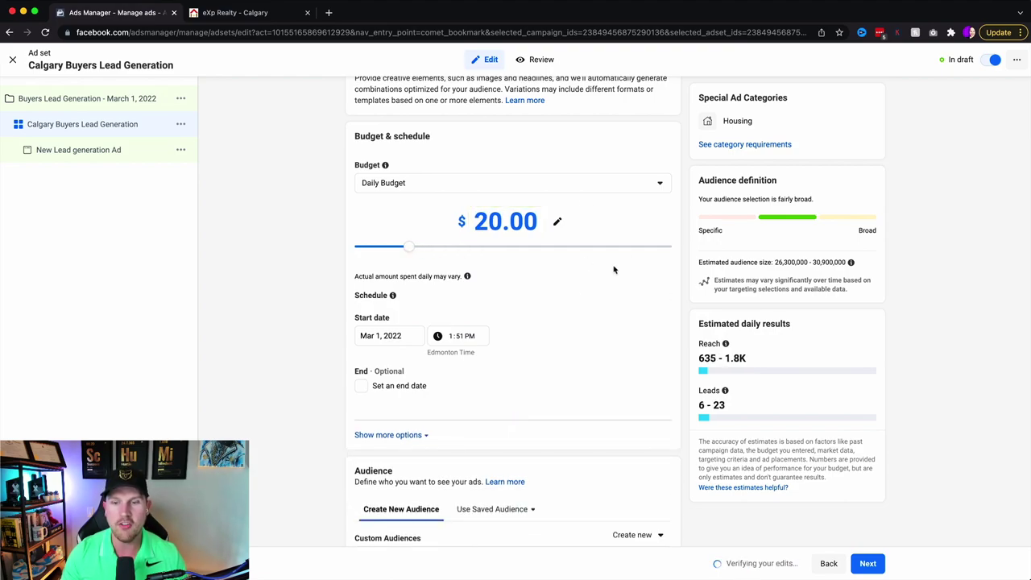
click(556, 223)
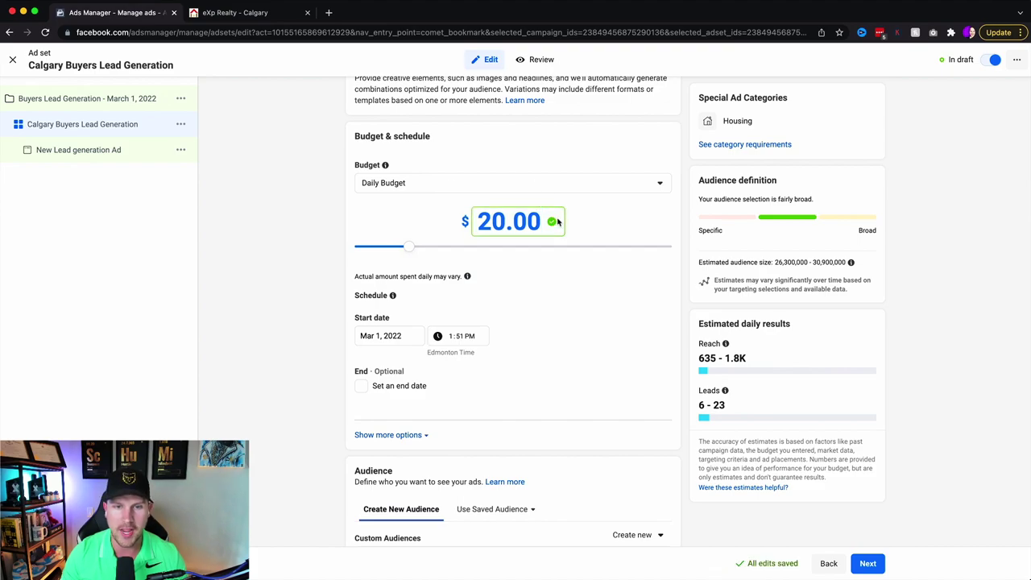
click(619, 221)
- Drop the daily budget to $1.00, then raise it back to $20.00
mouse_move(736, 411)
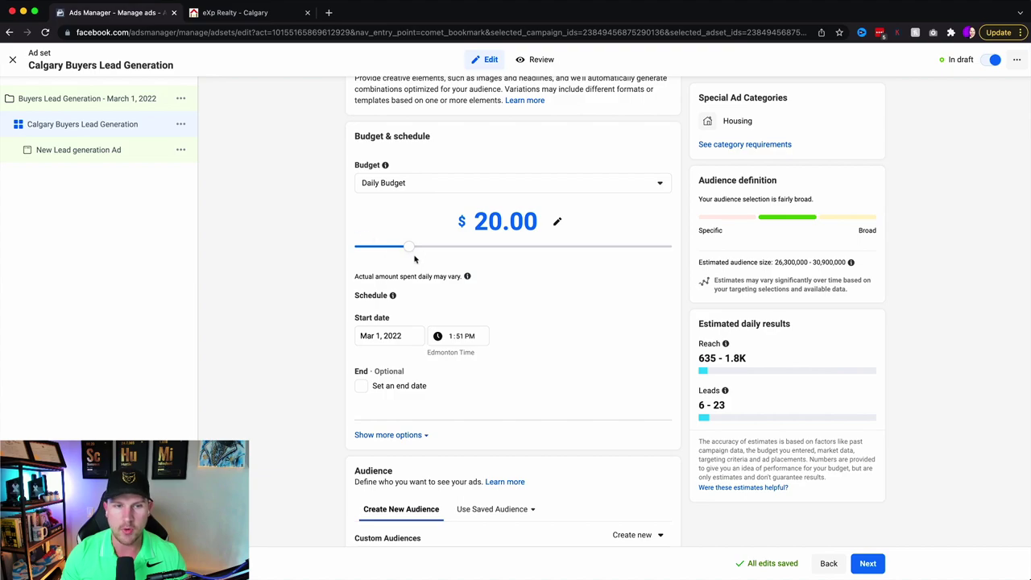
drag(410, 253, 350, 247)
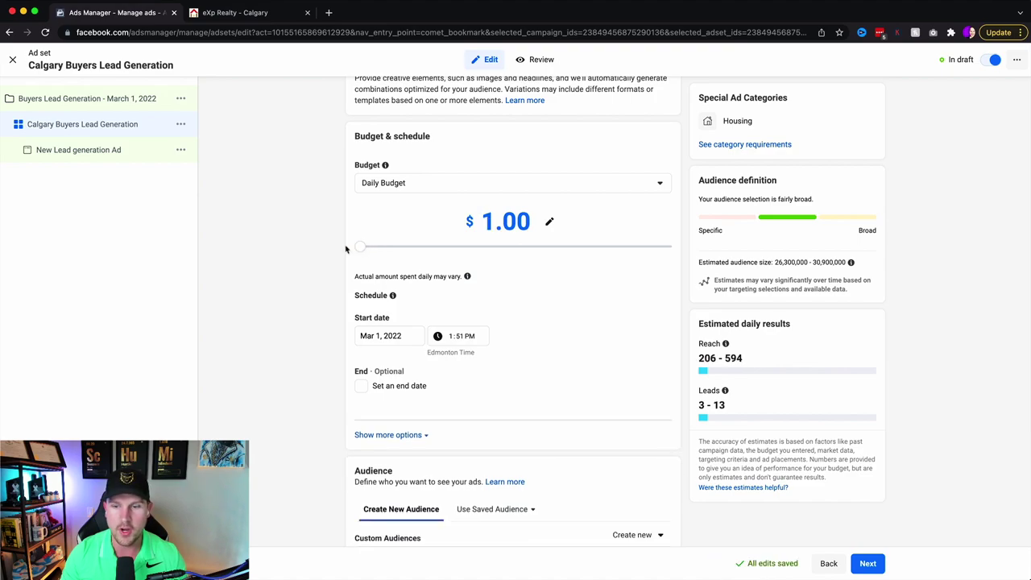
scroll(749, 506, down, 5)
scroll(750, 504, up, 4)
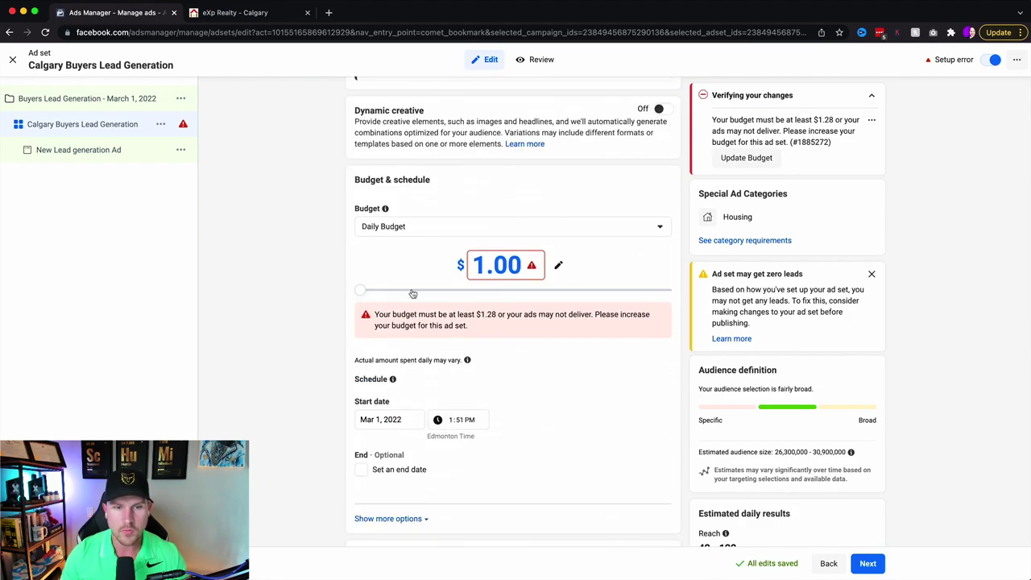
drag(358, 291, 408, 292)
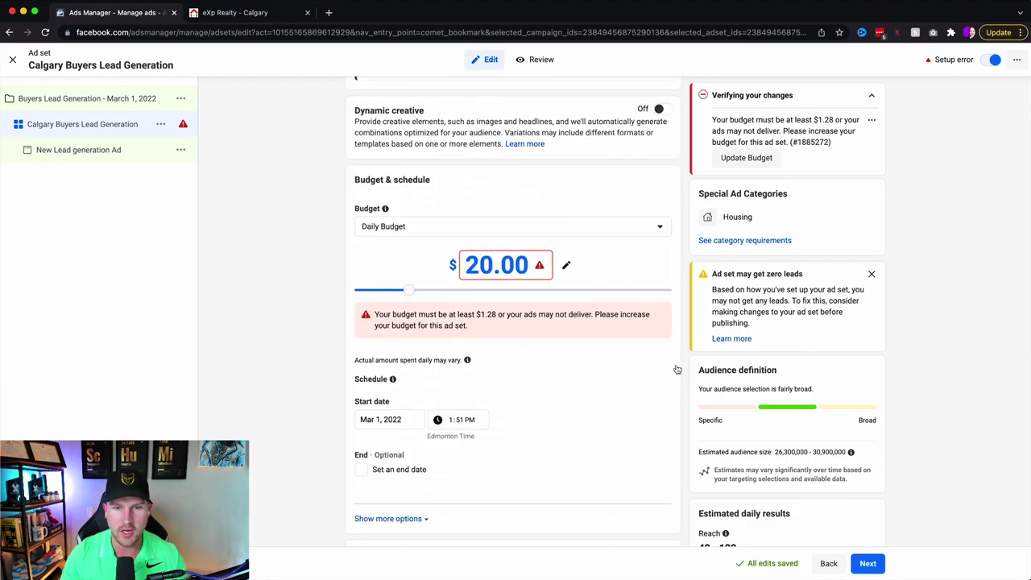
scroll(677, 369, down, 3)
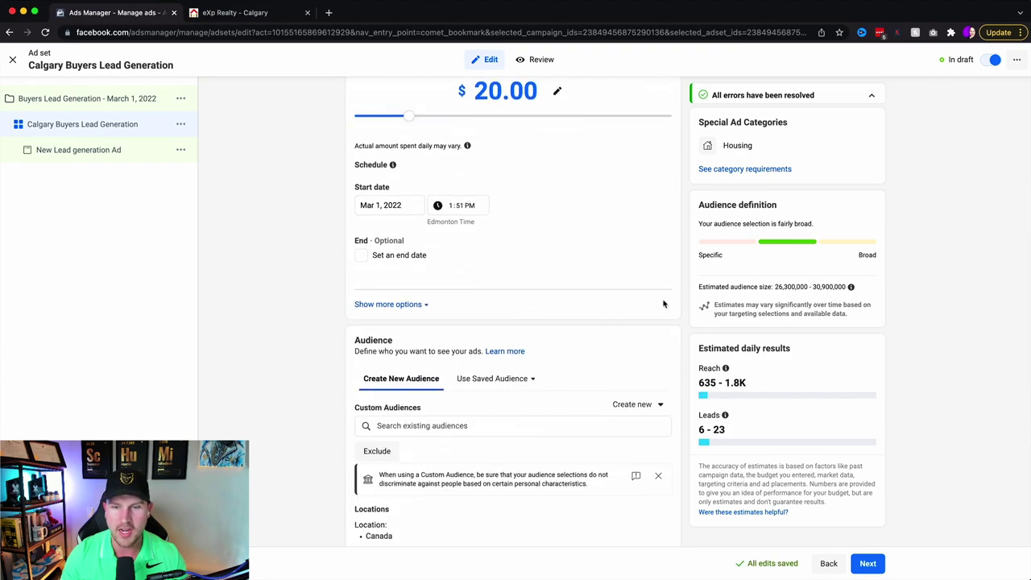
- Set the ad set start to Mar 2, 2022 at 5:00 PM
mouse_move(722, 392)
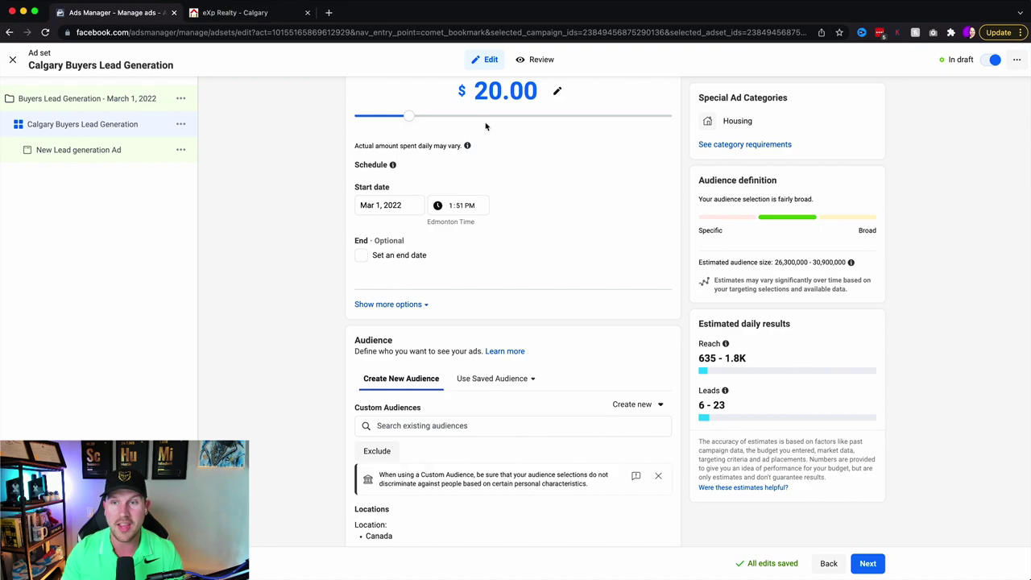
click(372, 206)
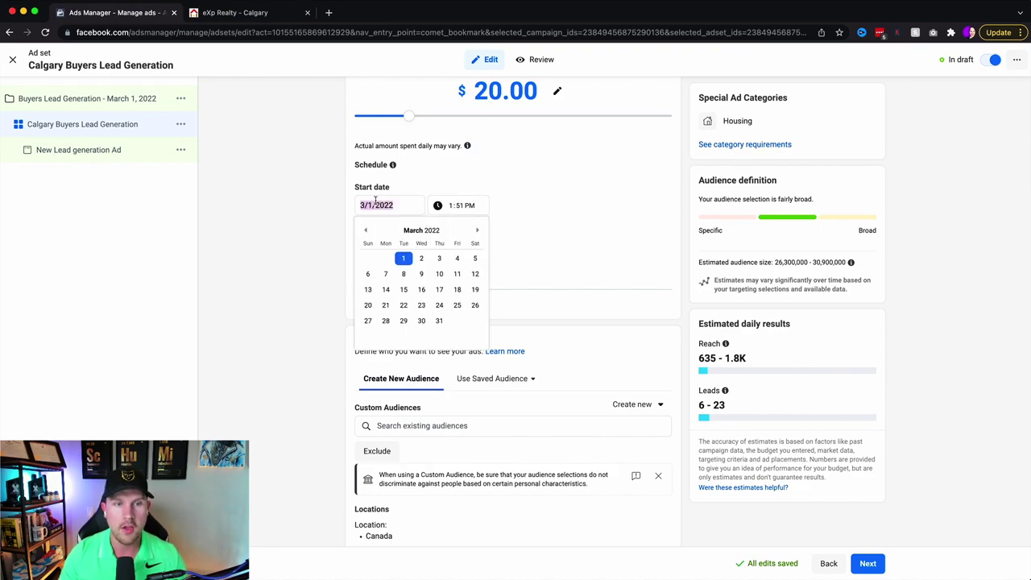
click(424, 258)
click(451, 207)
text(5:00)
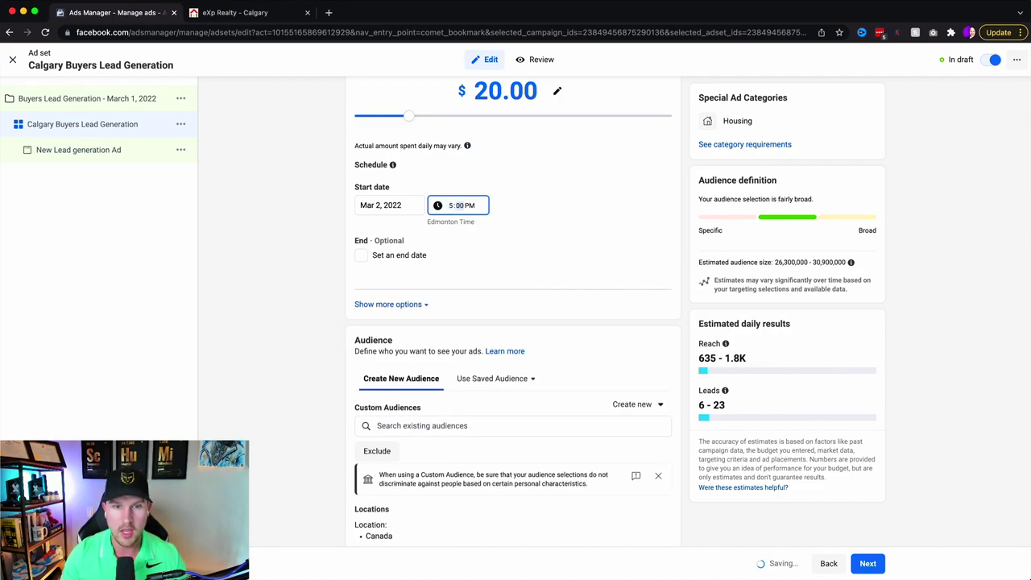
- Add an end date of Mar 15, 2022 at 9:00 PM
click(361, 254)
click(383, 281)
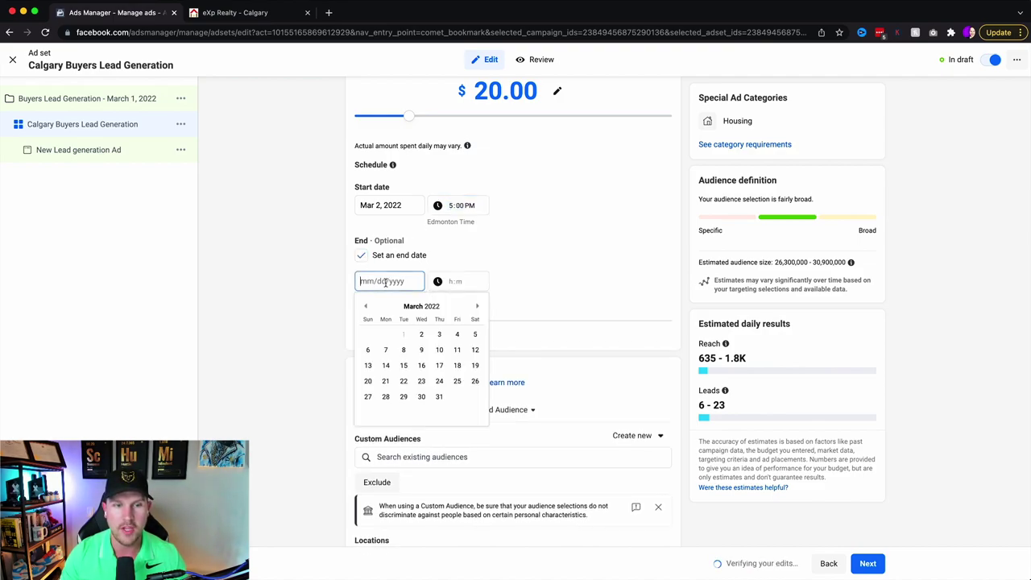
click(403, 366)
click(449, 286)
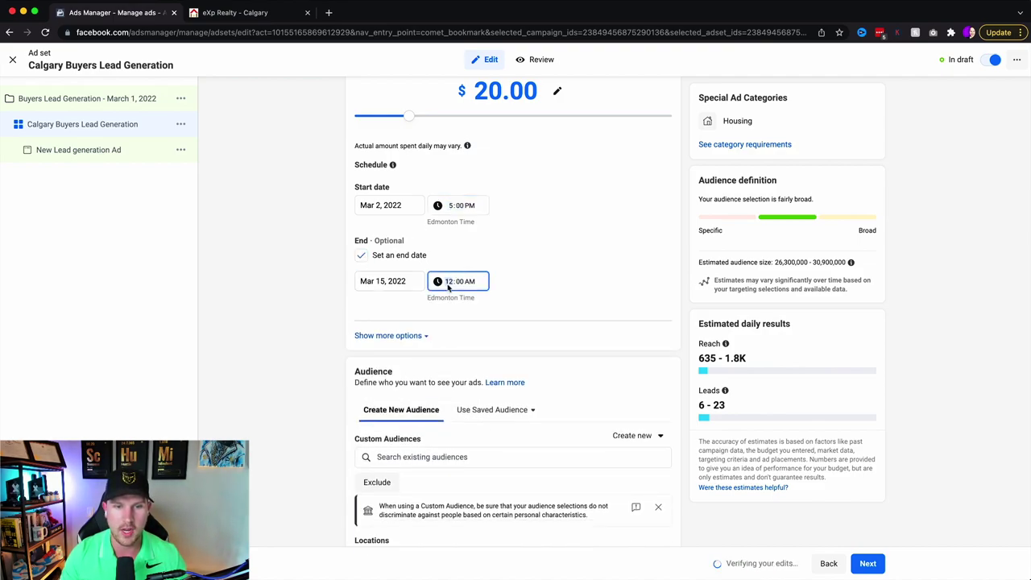
text(9)
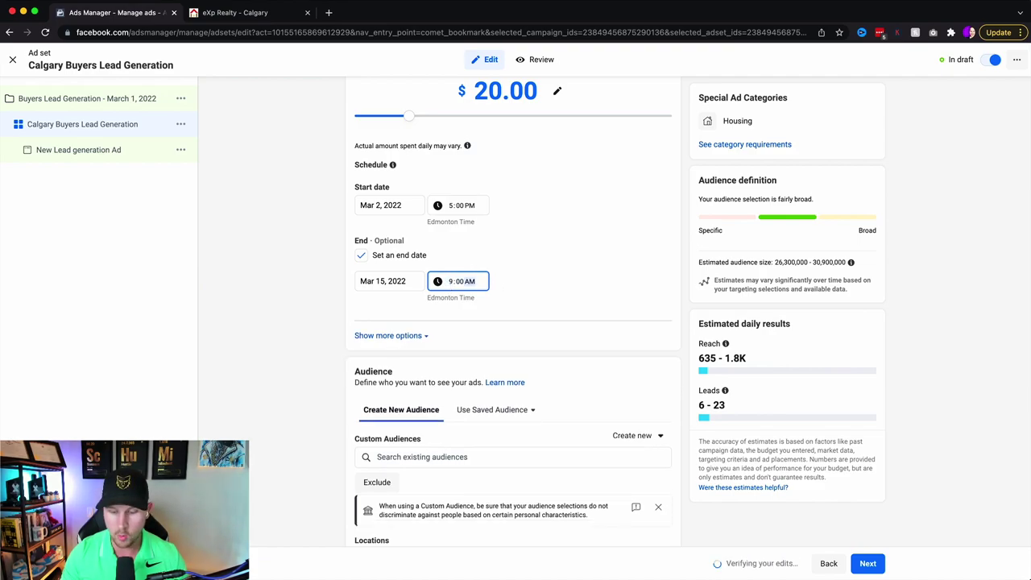
key(Tab)
text(p)
click(596, 282)
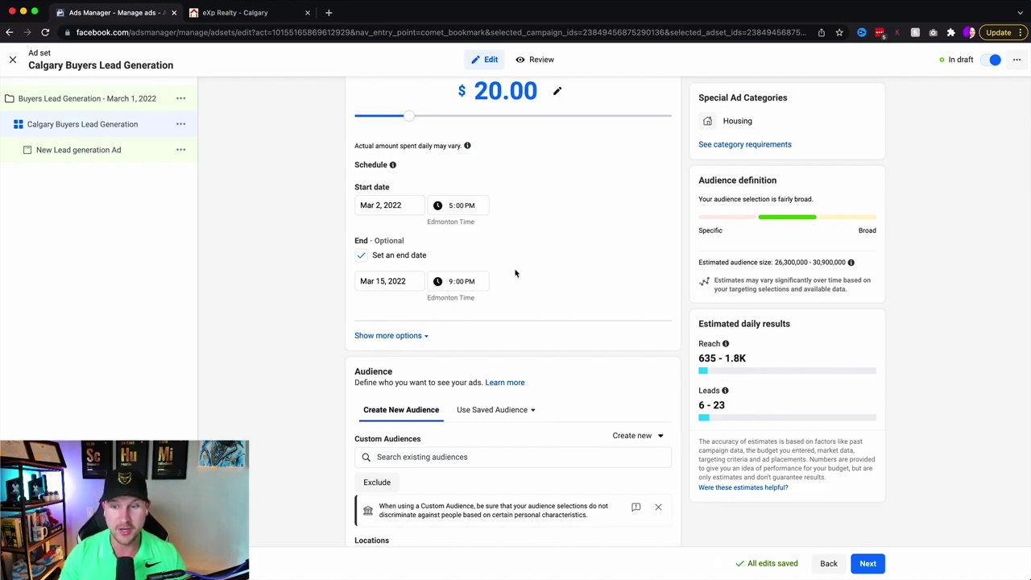
scroll(516, 274, down, 6)
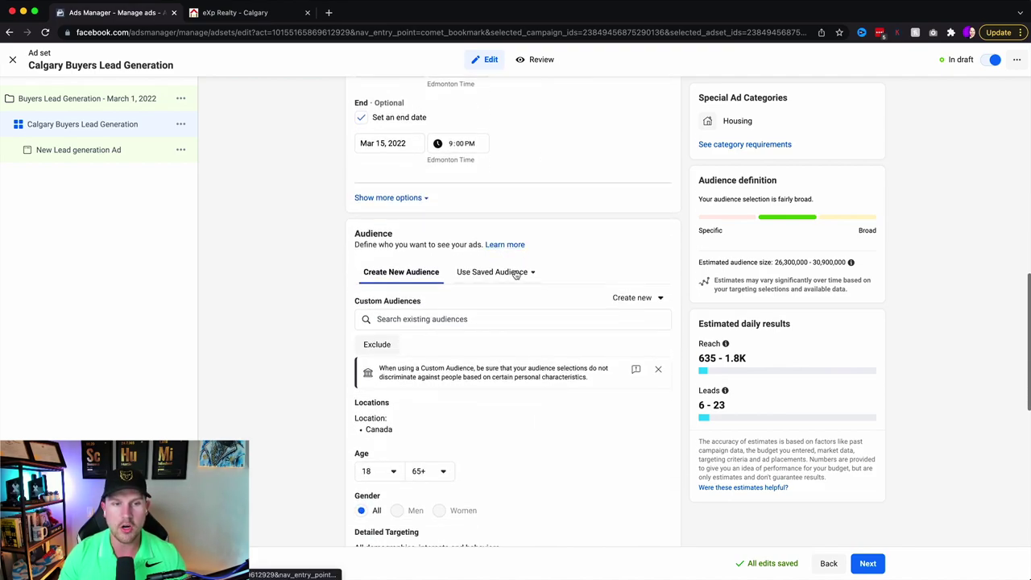
- Look through the existing custom audiences and close the list without choosing one
click(438, 219)
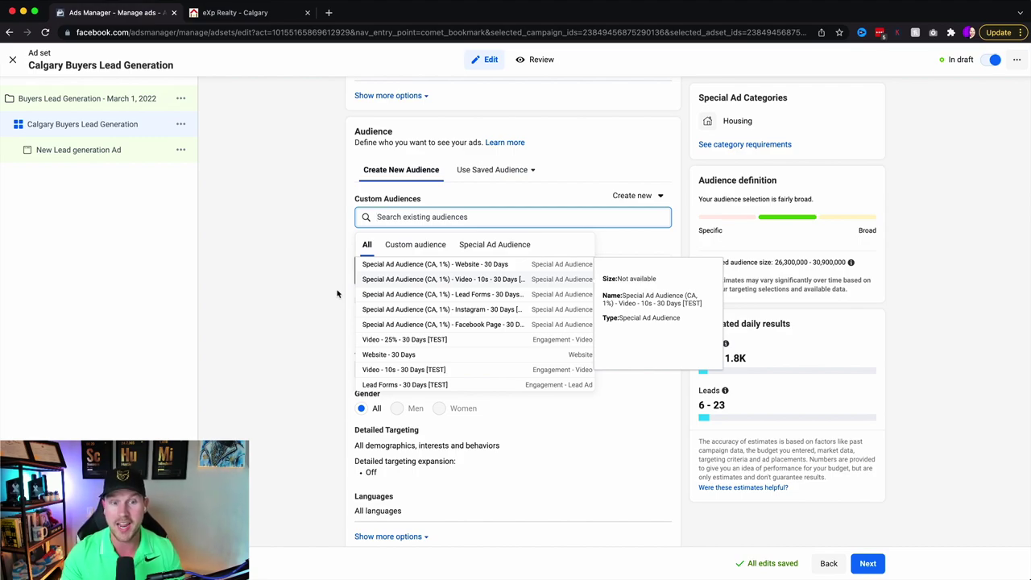
click(337, 295)
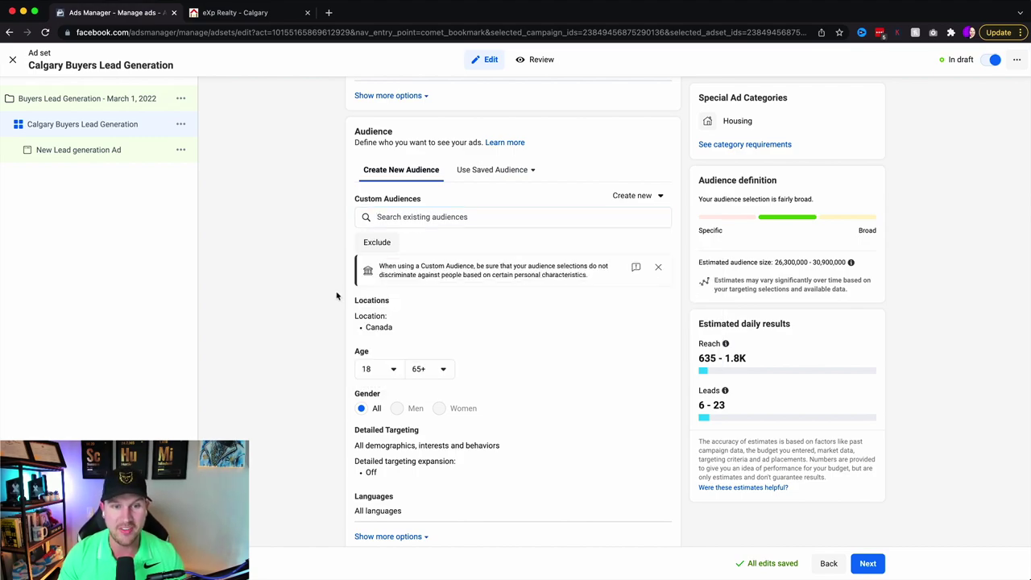
scroll(459, 225, down, 5)
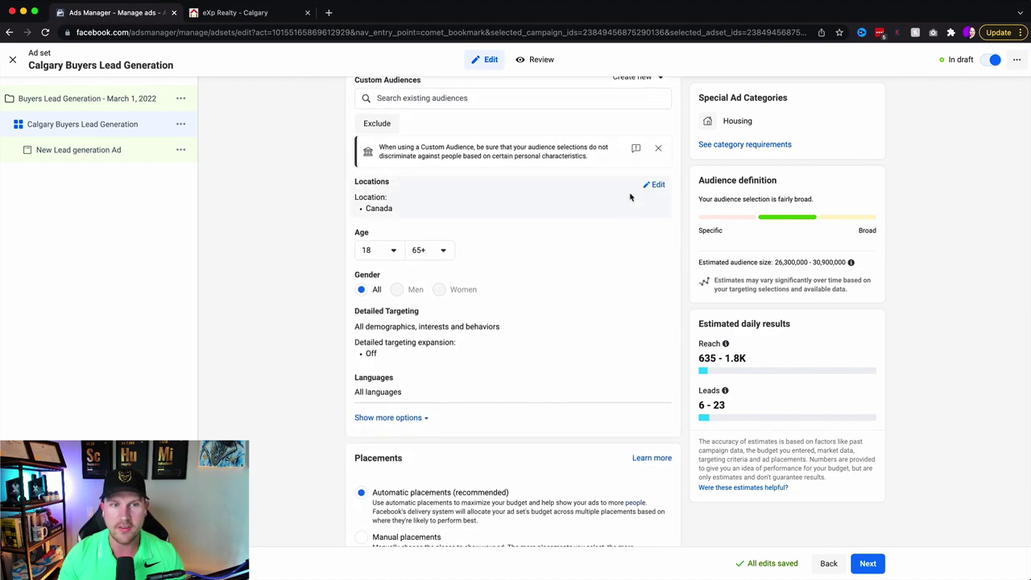
- Restrict locations to people living in the location and remove Canada
click(655, 183)
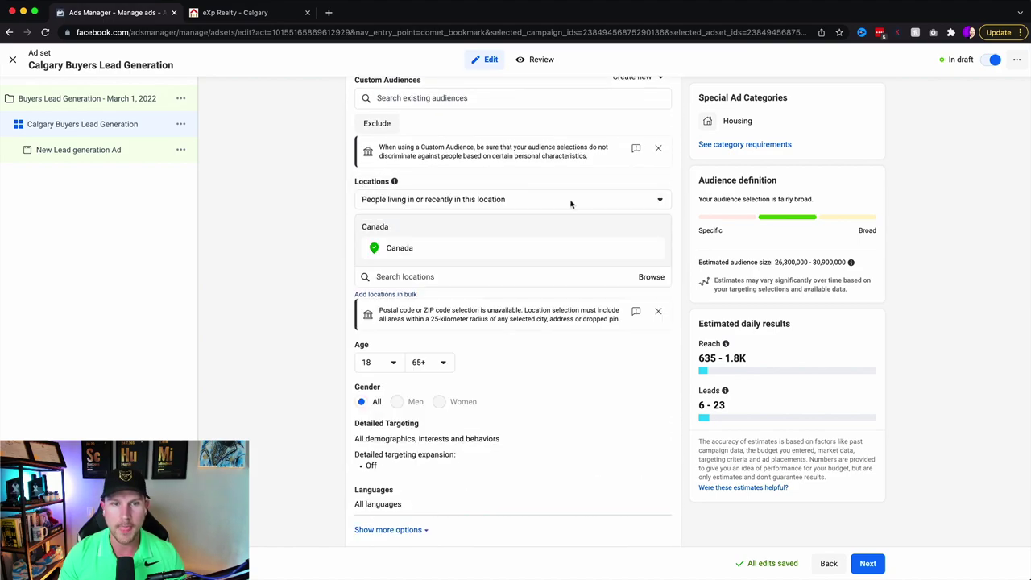
click(470, 201)
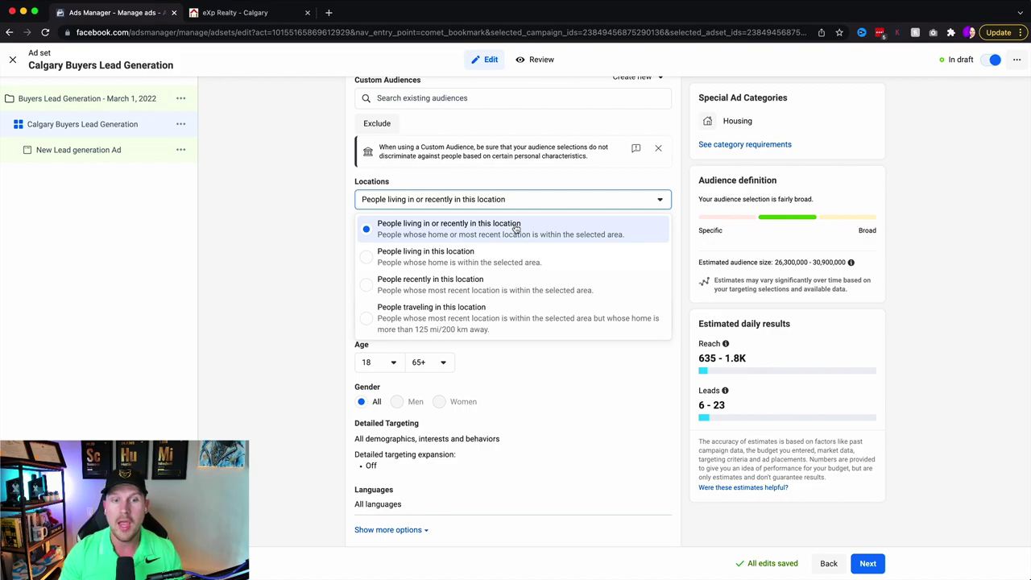
click(423, 254)
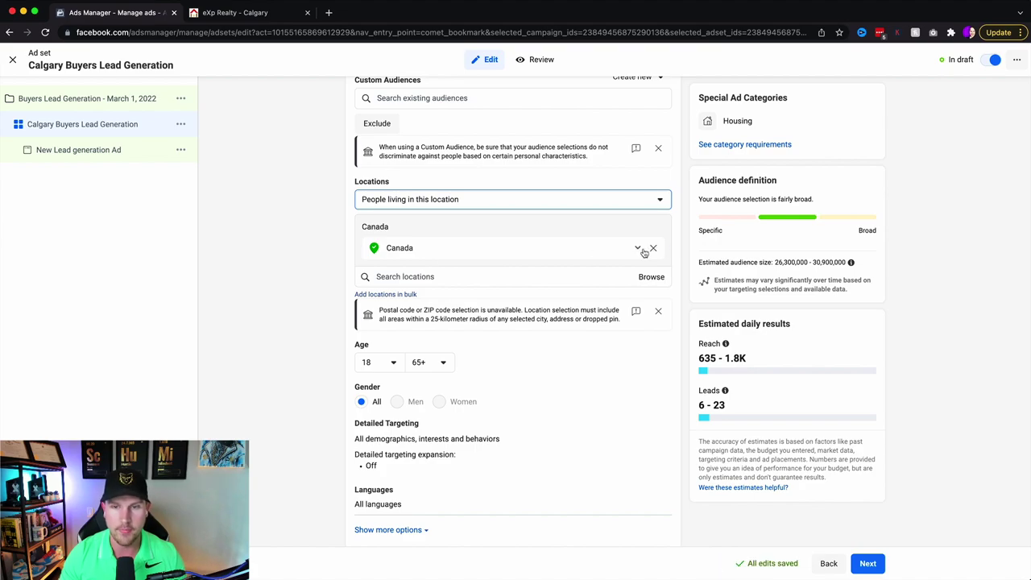
click(651, 249)
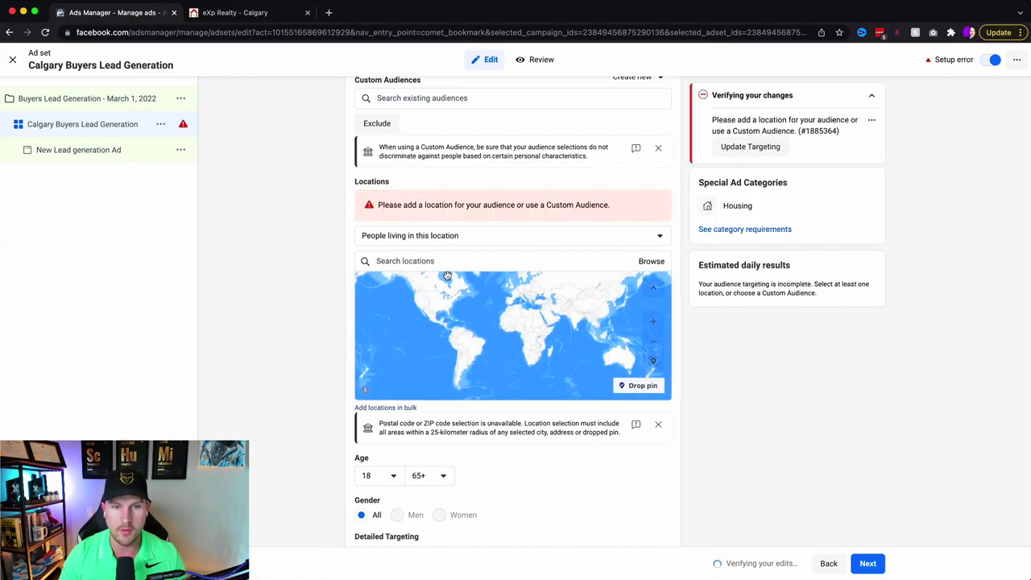
- Add Calgary, Alberta, Canada as the target location with a 15 mi radius
click(447, 263)
text(calgary)
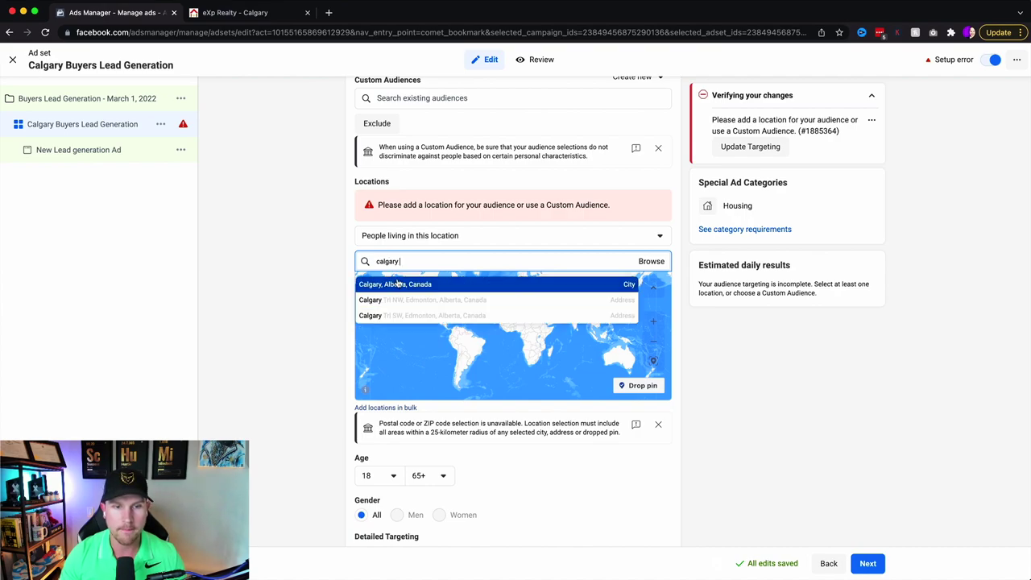
click(393, 284)
click(489, 250)
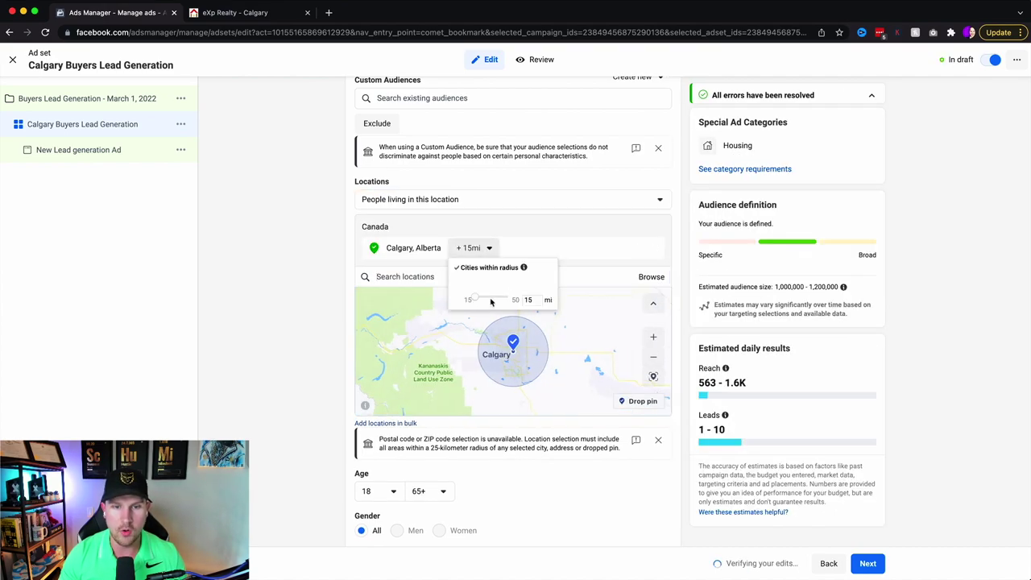
click(677, 238)
- Lower the daily budget to $10.00
scroll(677, 239, up, 6)
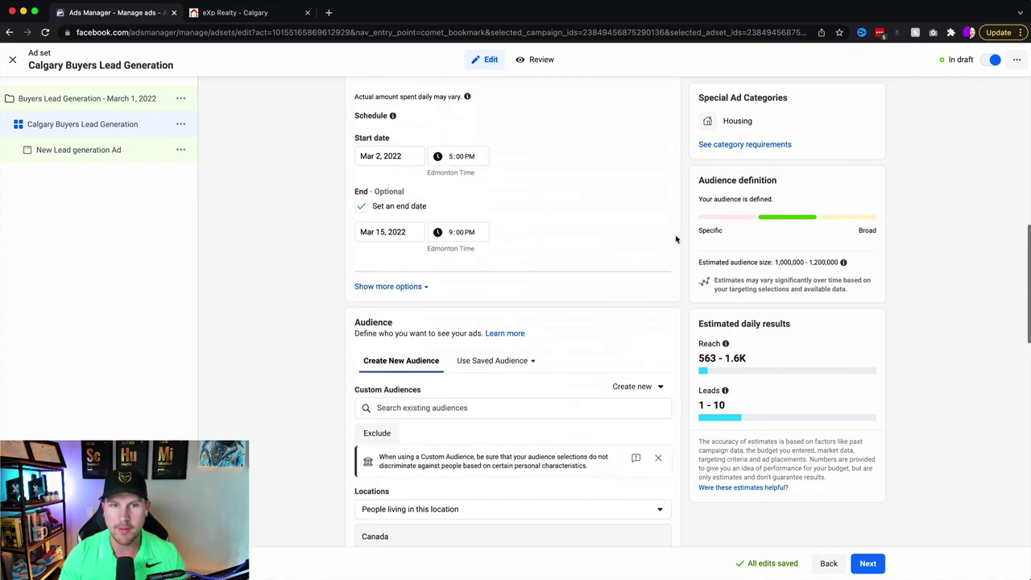
scroll(676, 238, up, 3)
drag(408, 310, 384, 311)
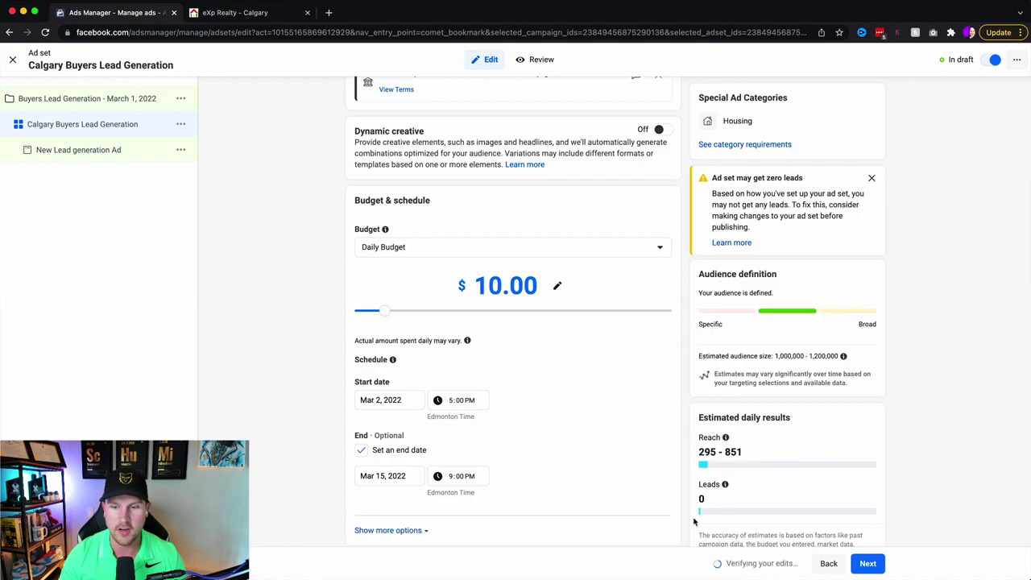
mouse_move(725, 485)
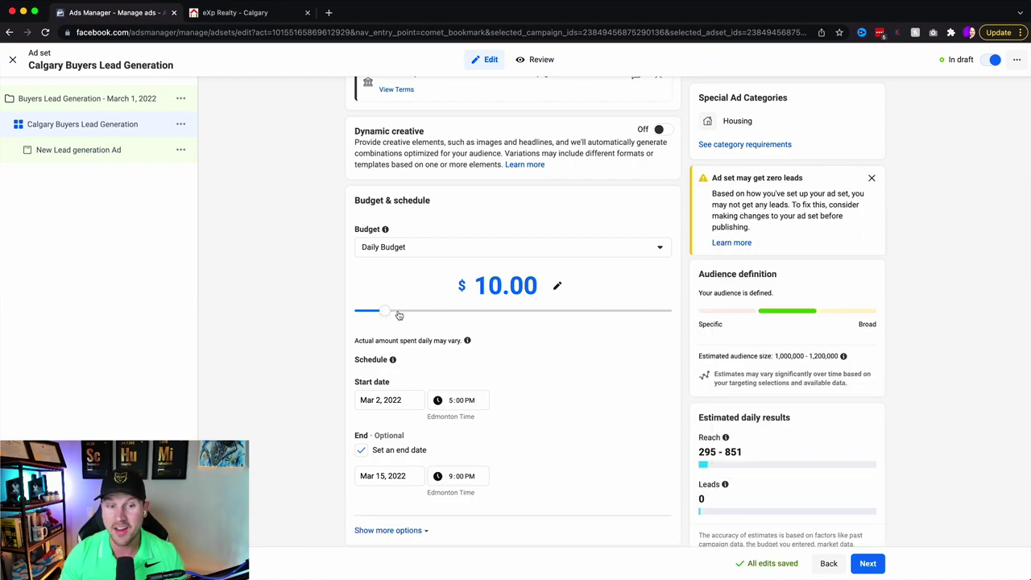
- Slide the daily budget up to $20.00 and scroll through the Audience section
drag(387, 312, 408, 311)
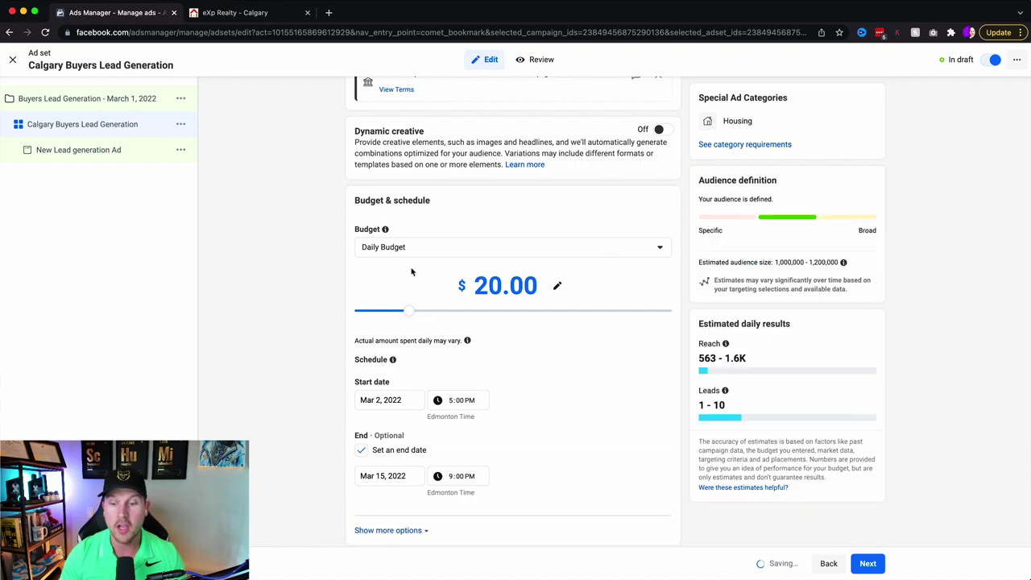
scroll(654, 252, down, 5)
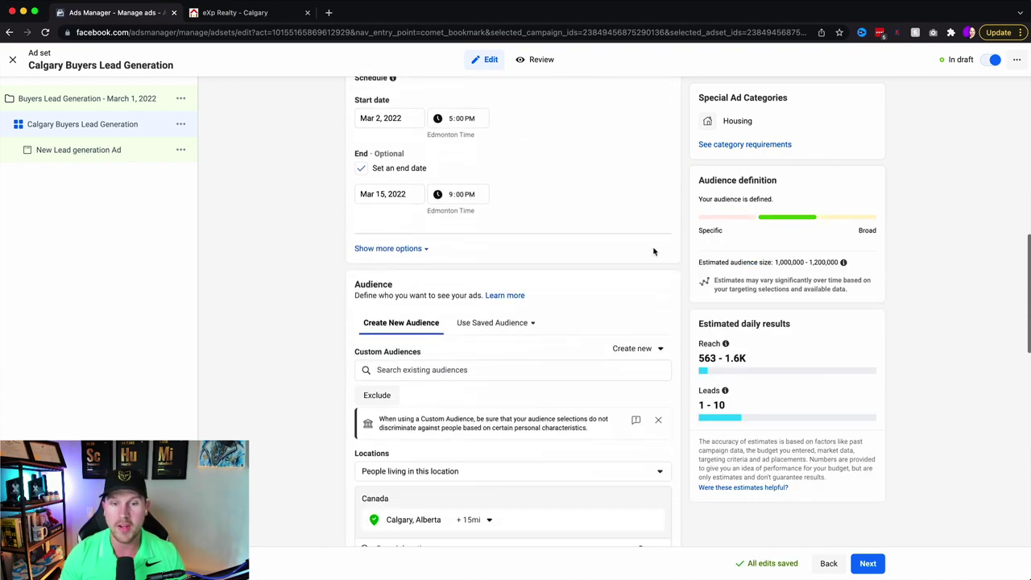
scroll(653, 251, down, 6)
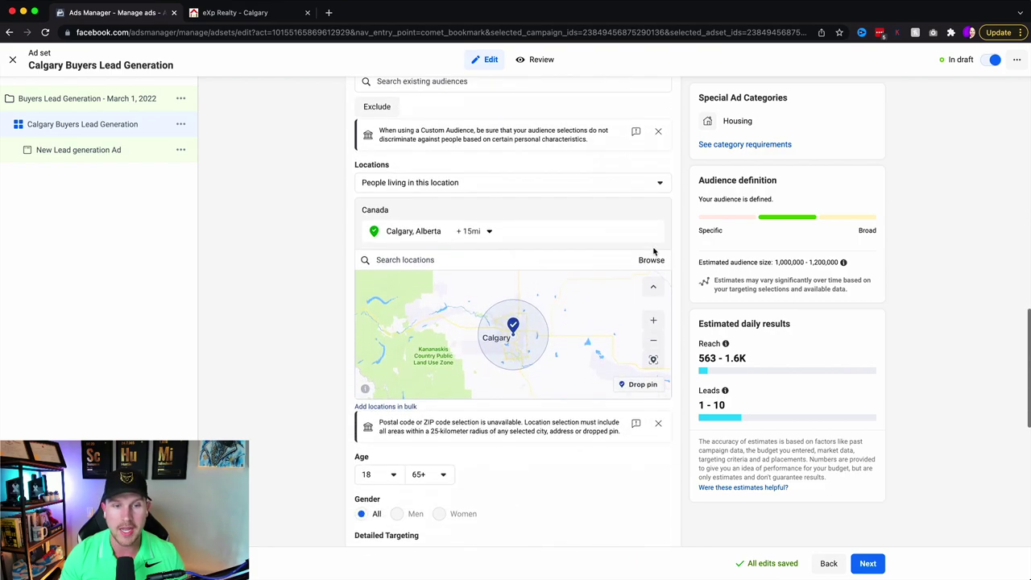
scroll(655, 252, down, 1)
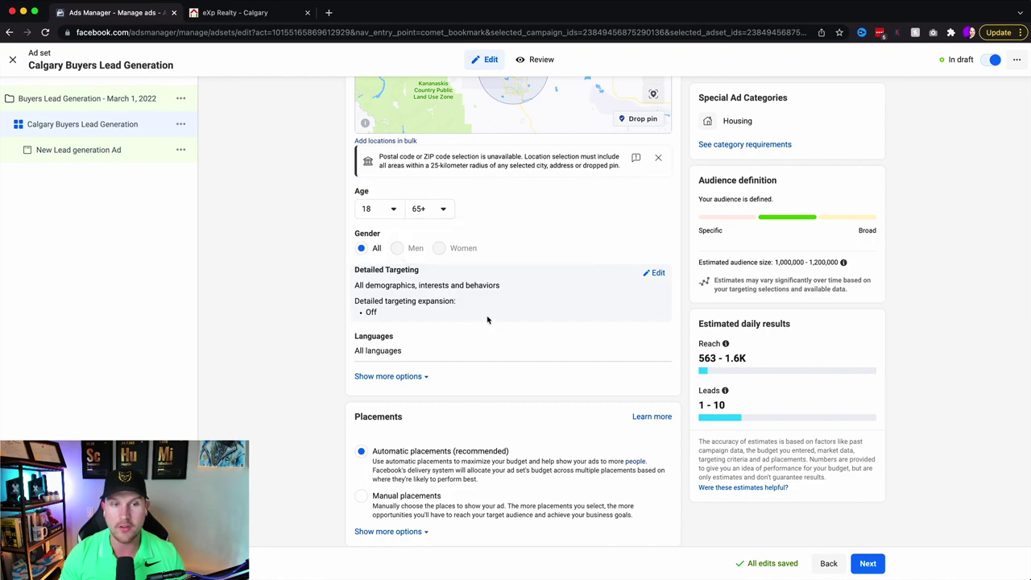
scroll(472, 299, down, 1)
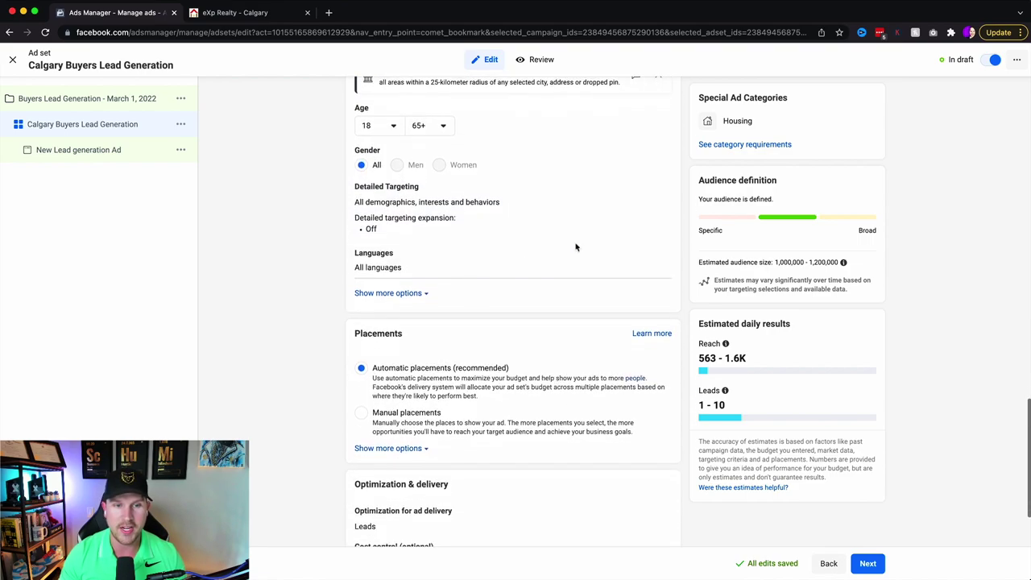
- Add Zillow and Trulia as detailed targeting interests
click(658, 192)
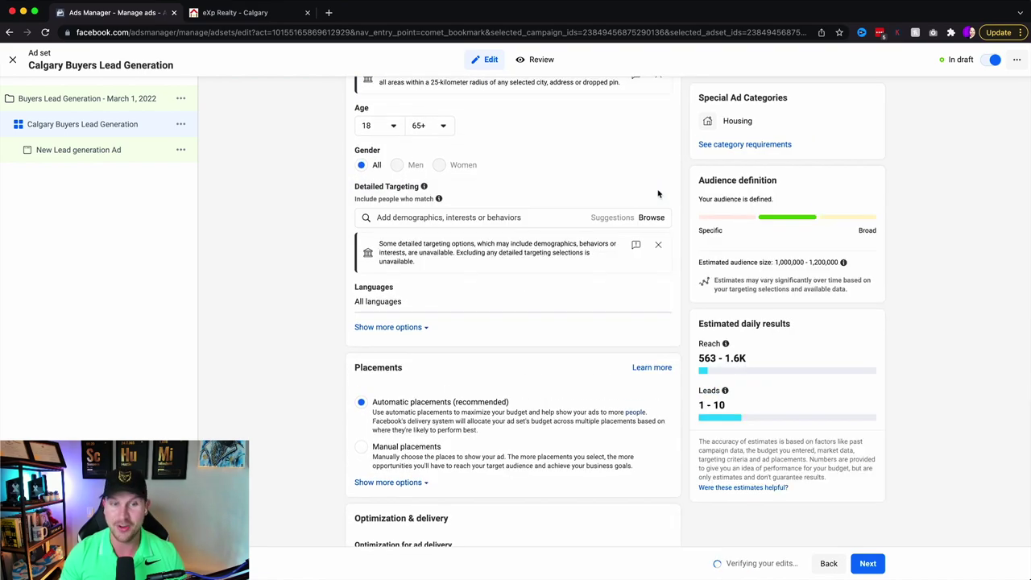
click(473, 224)
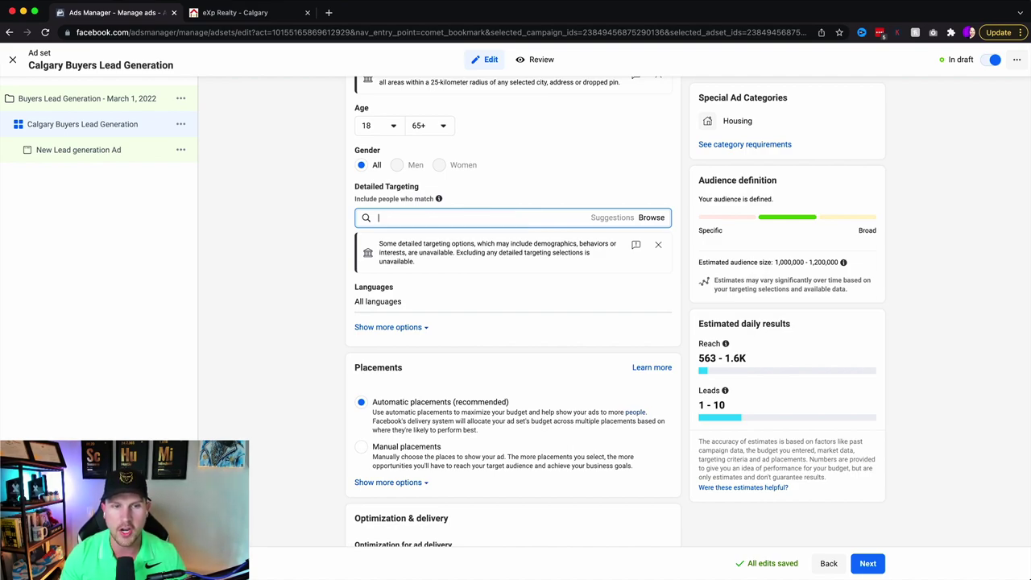
click(651, 219)
text(z)
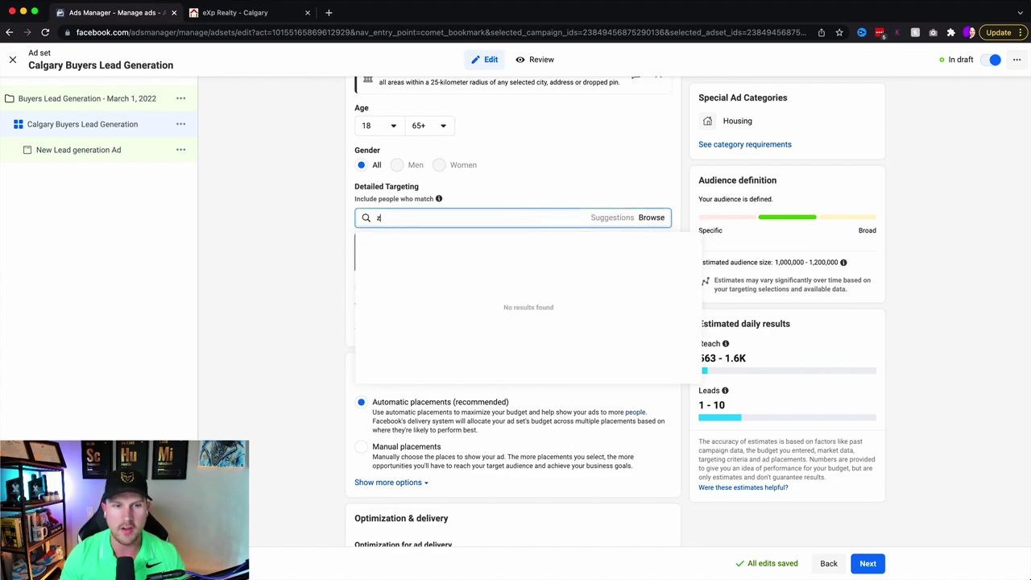
text(illow)
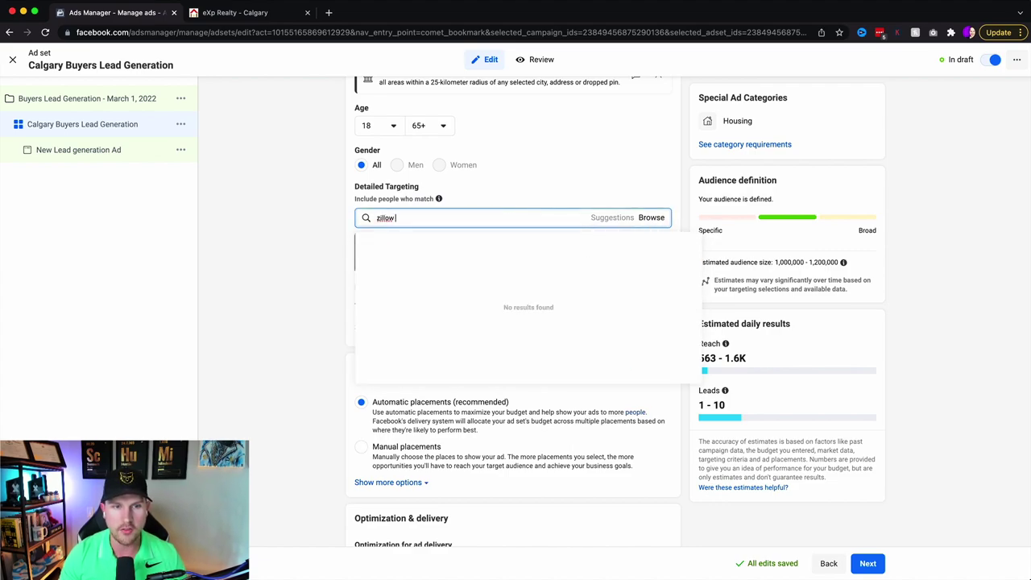
key(BackSpace)
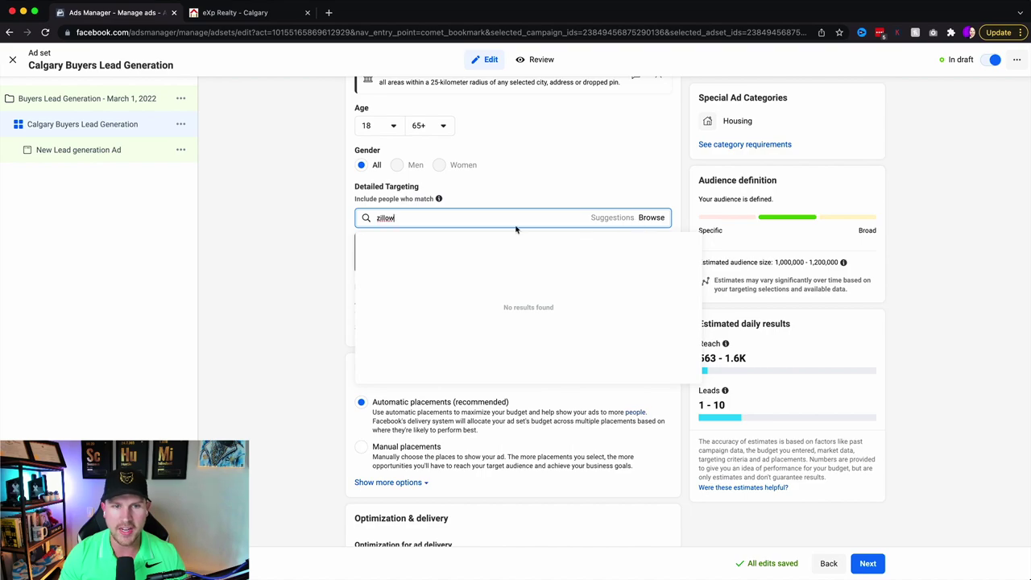
key(BackSpace)
key(BackSpace)
key(BackSpace)
key(BackSpace)
key(BackSpace)
key(BackSpace)
click(654, 219)
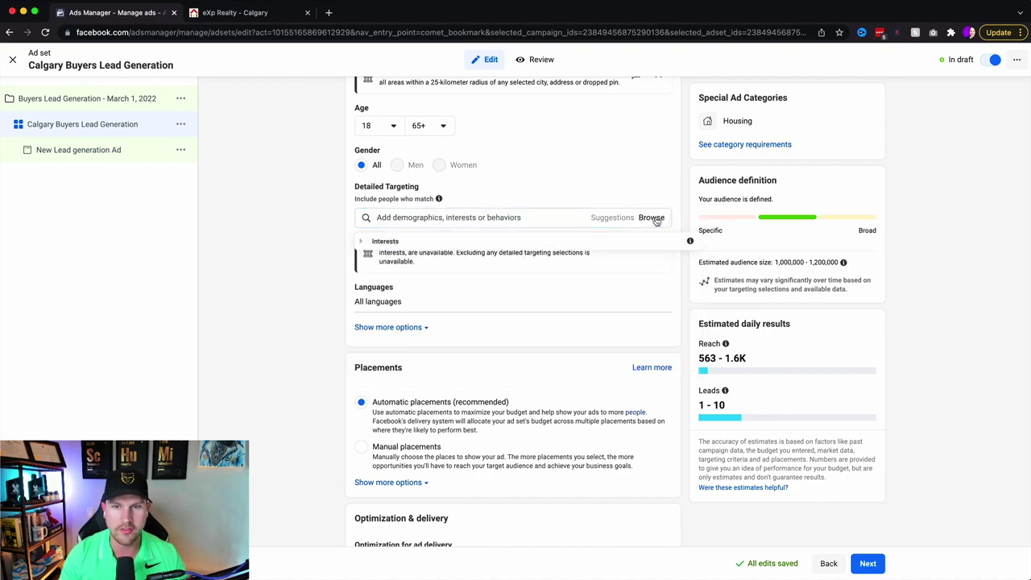
text(zillow)
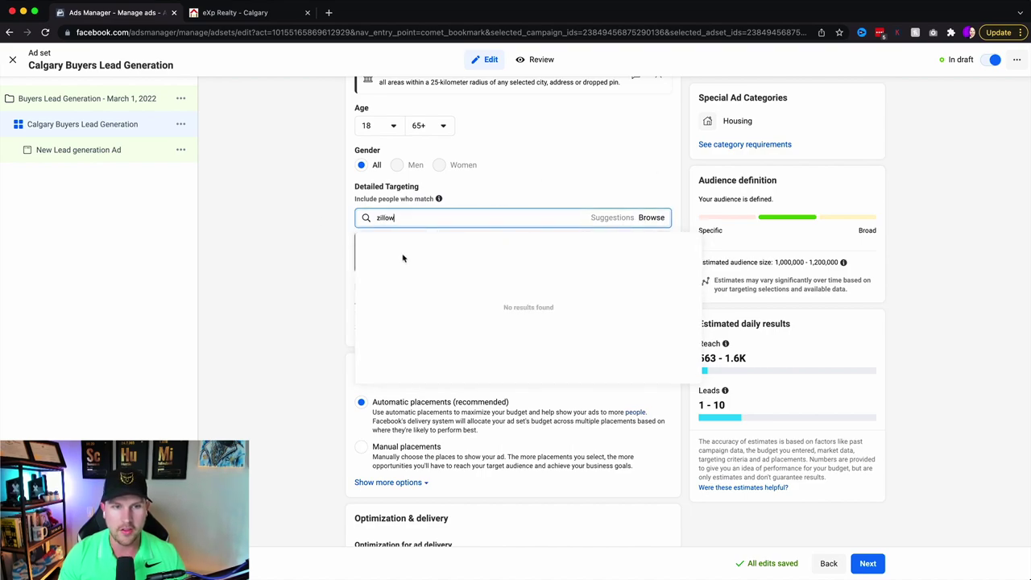
click(400, 256)
click(431, 266)
text(trulia)
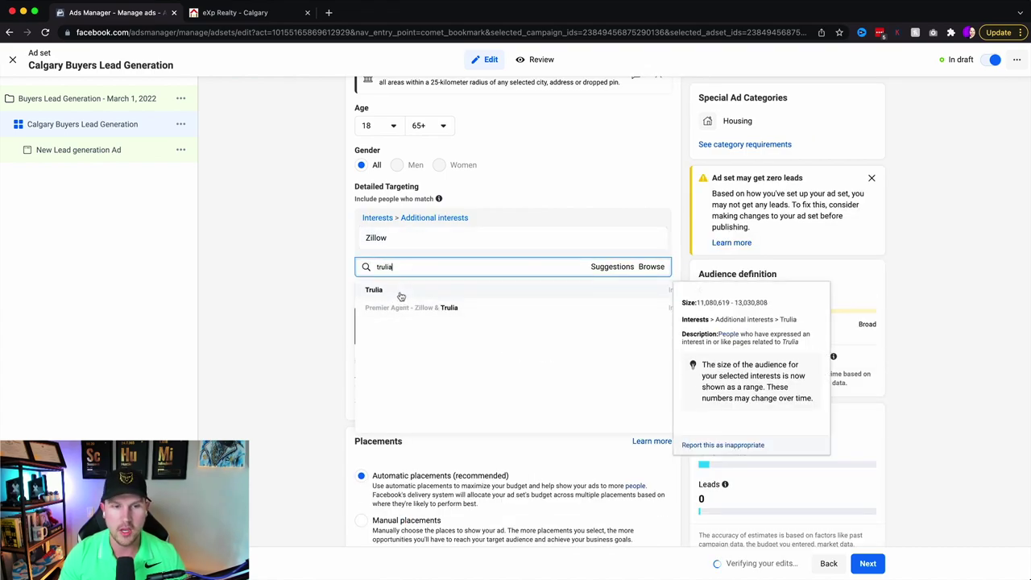
click(399, 291)
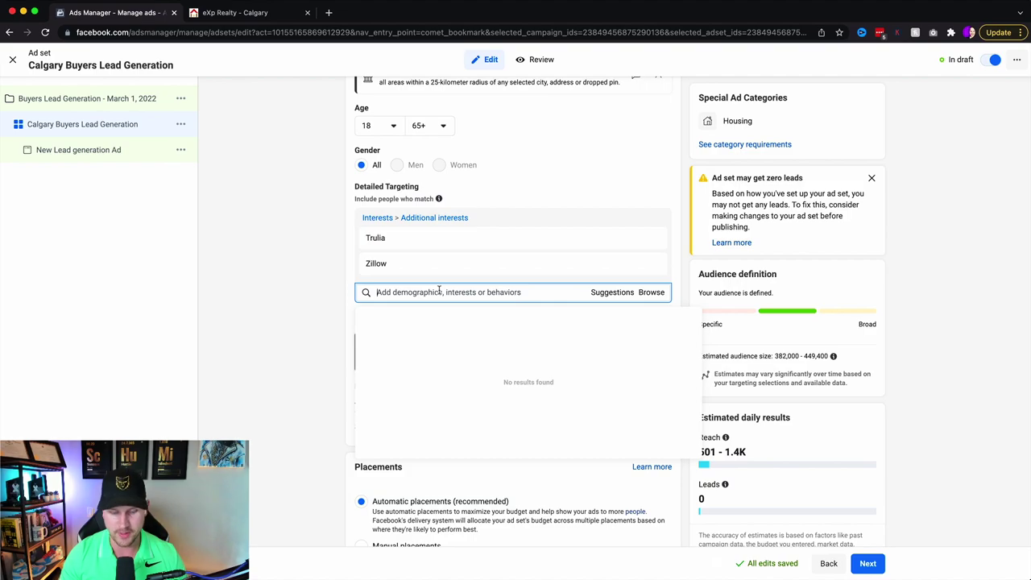
- Add For sale by owner, Mortgage loans, FHA insured loan and realtor.com interests
text(for sale by owner)
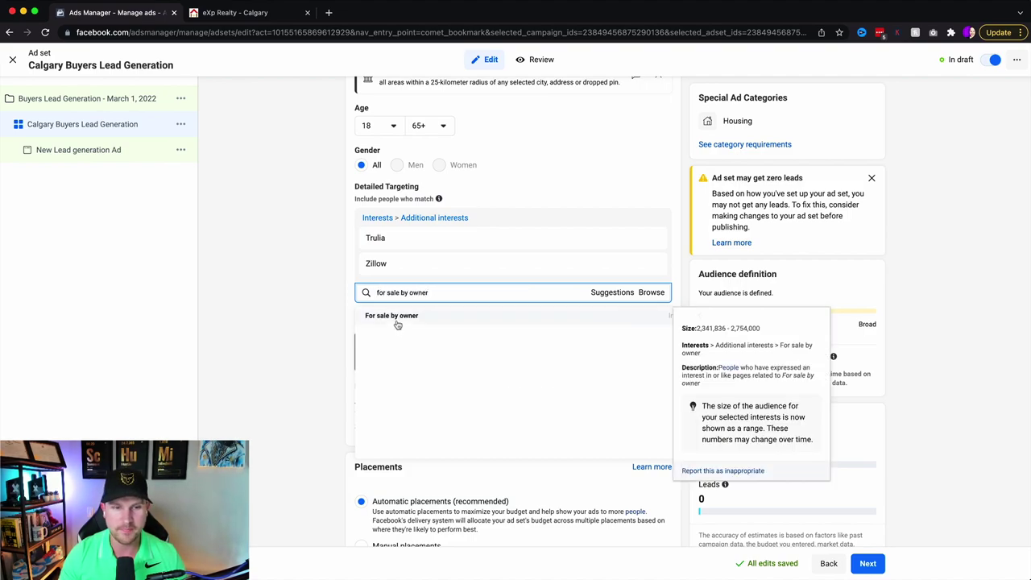
click(395, 322)
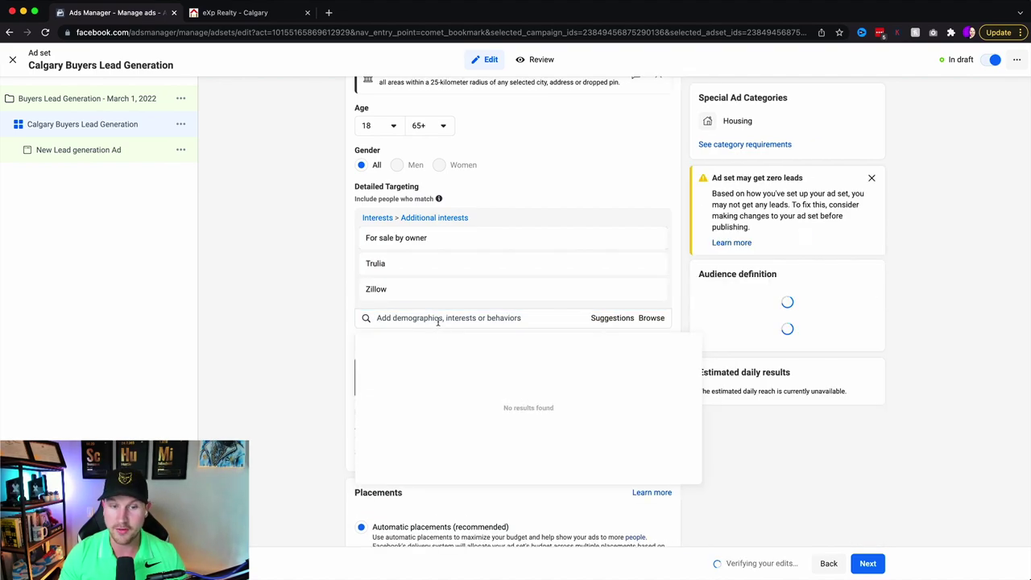
text(mortgage loan)
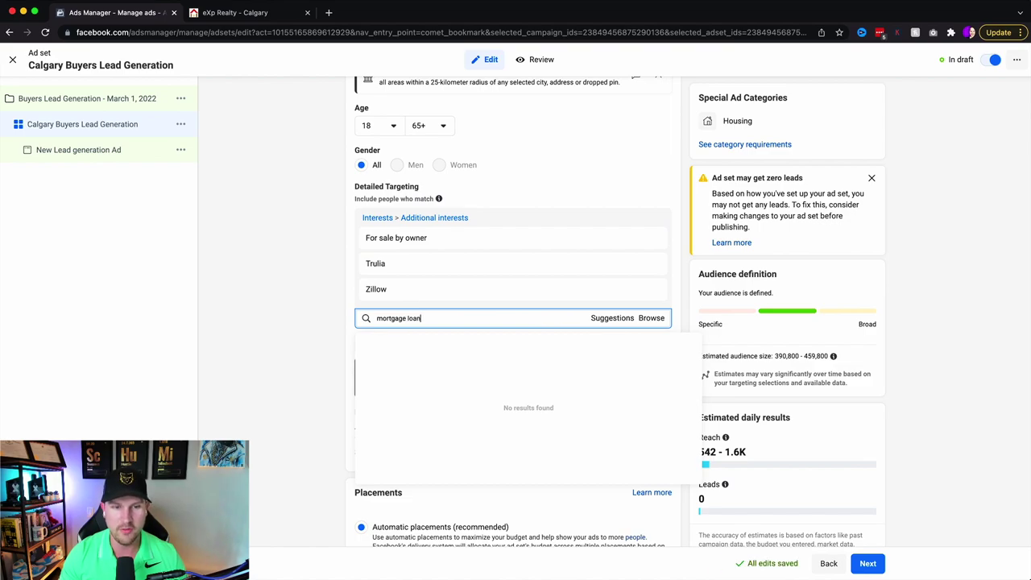
text(s)
click(423, 345)
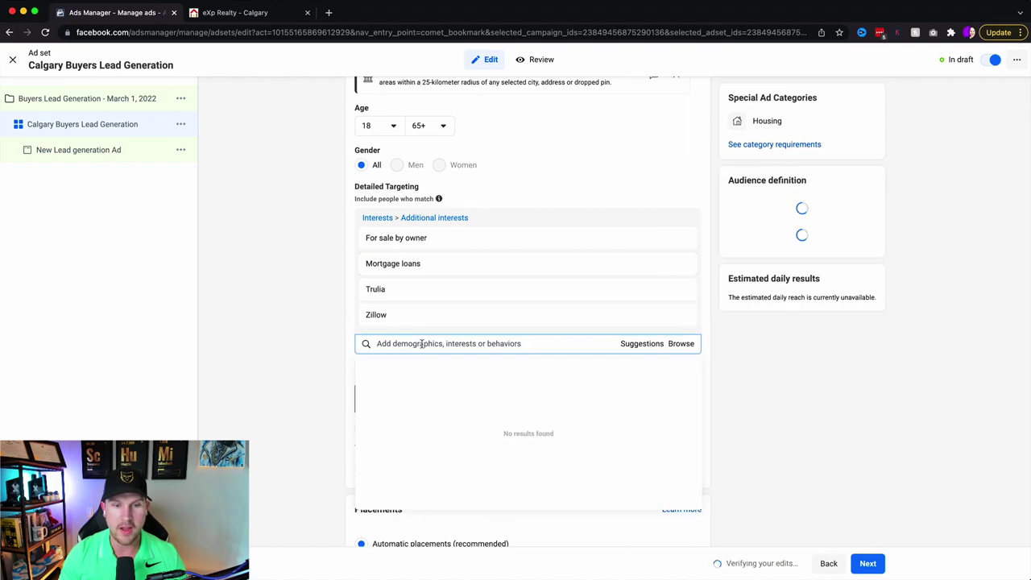
text(fha loans)
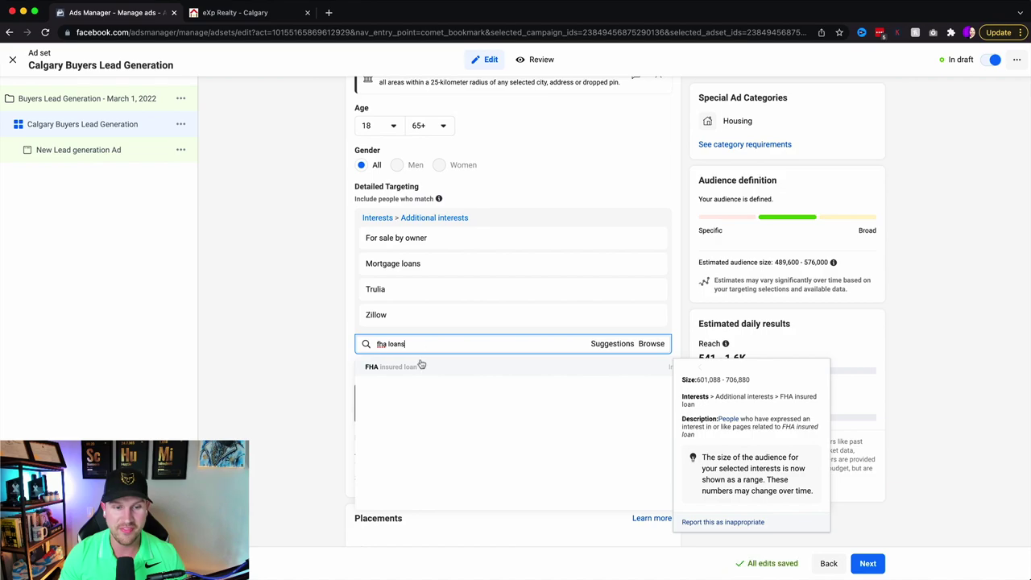
click(419, 367)
click(430, 375)
text(realtor.com)
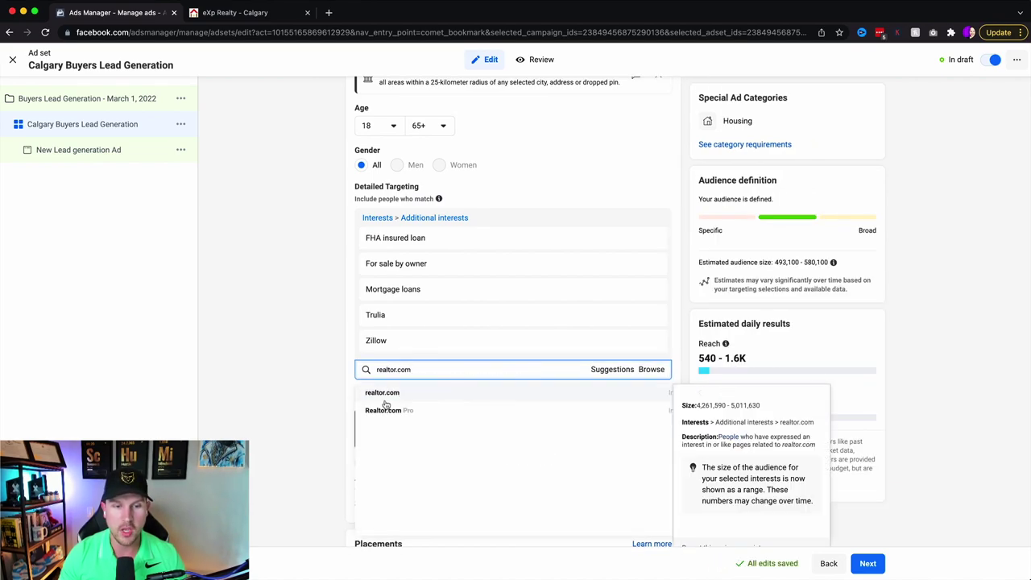
click(385, 394)
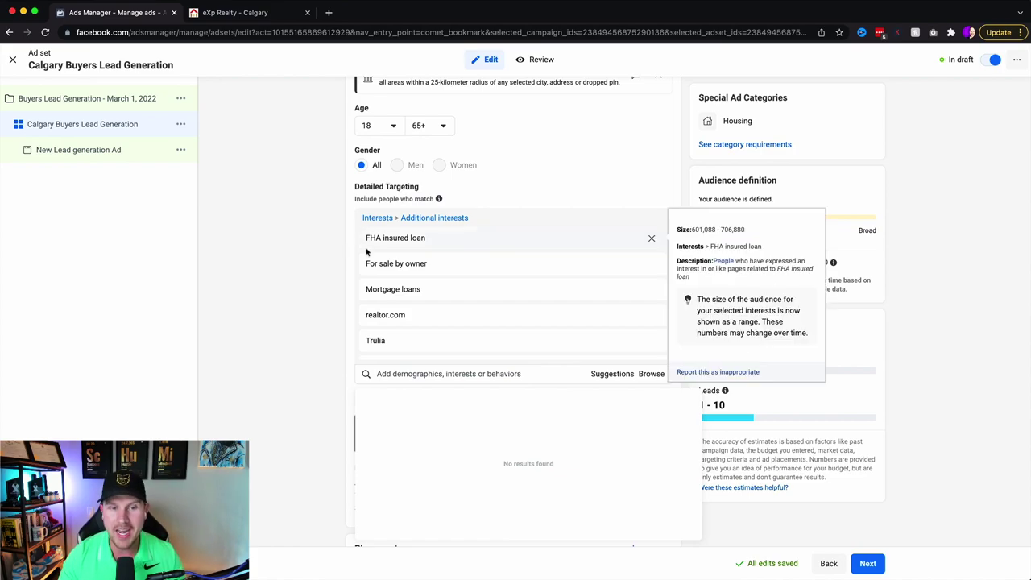
- Remove For sale by owner, Mortgage loans, realtor.com, Trulia and Zillow from detailed targeting
mouse_move(568, 258)
scroll(657, 256, down, 1)
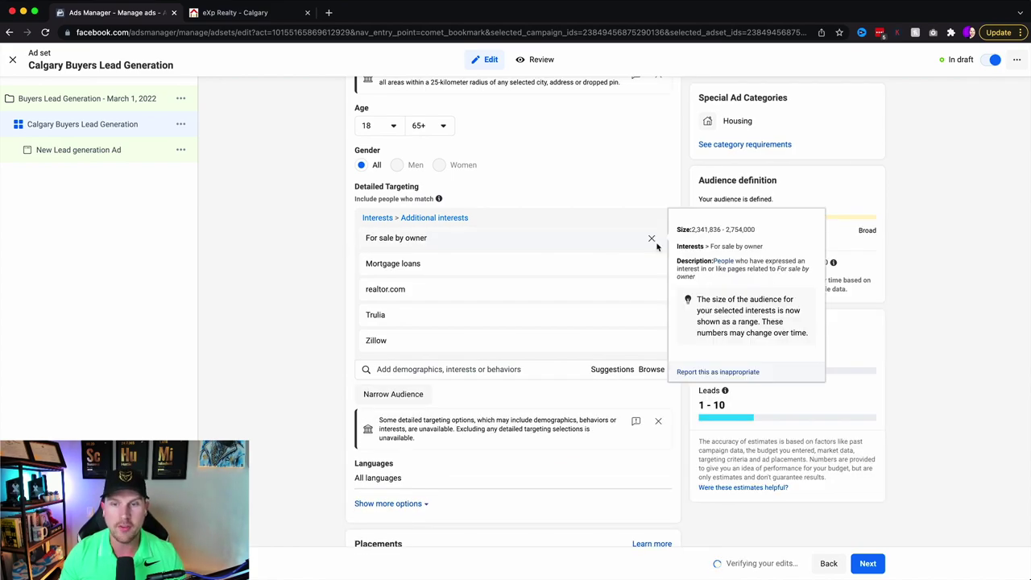
click(681, 239)
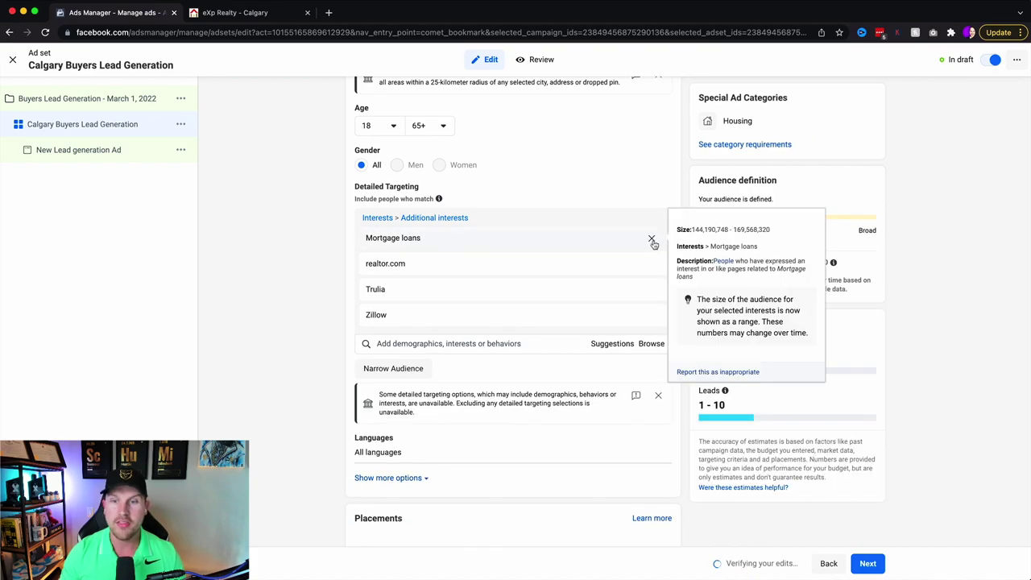
click(652, 240)
click(651, 239)
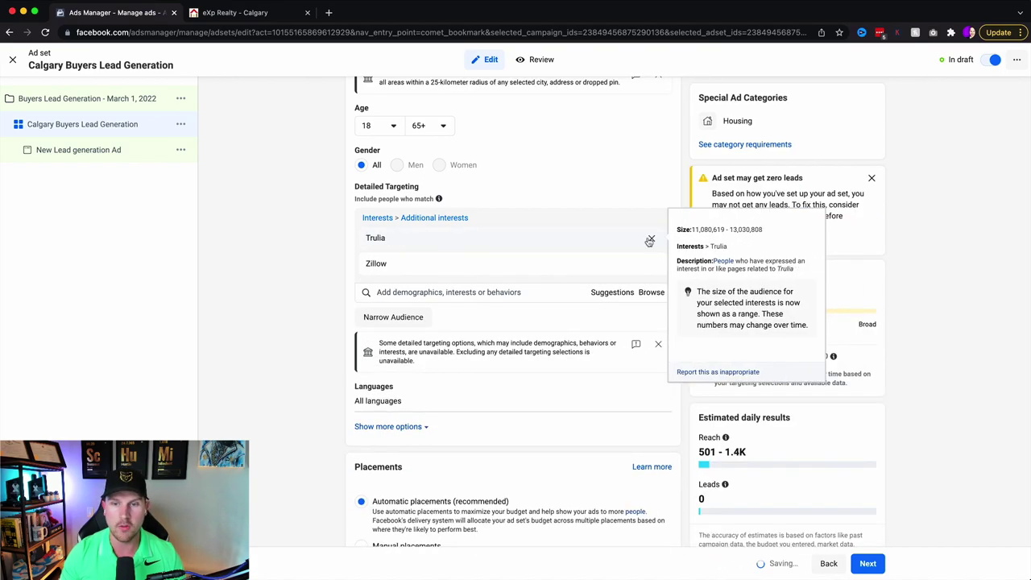
click(650, 240)
click(650, 240)
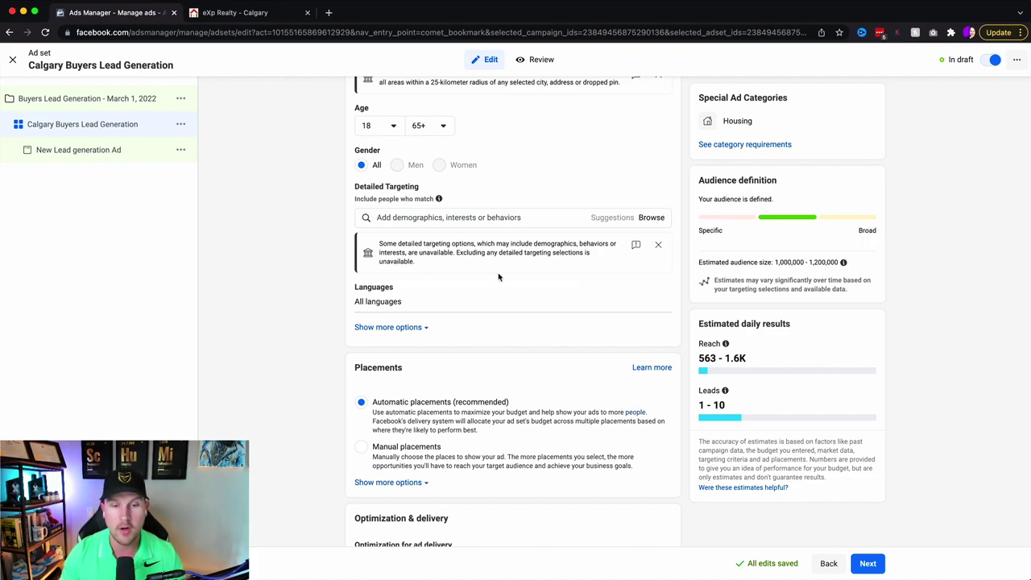
scroll(513, 274, down, 4)
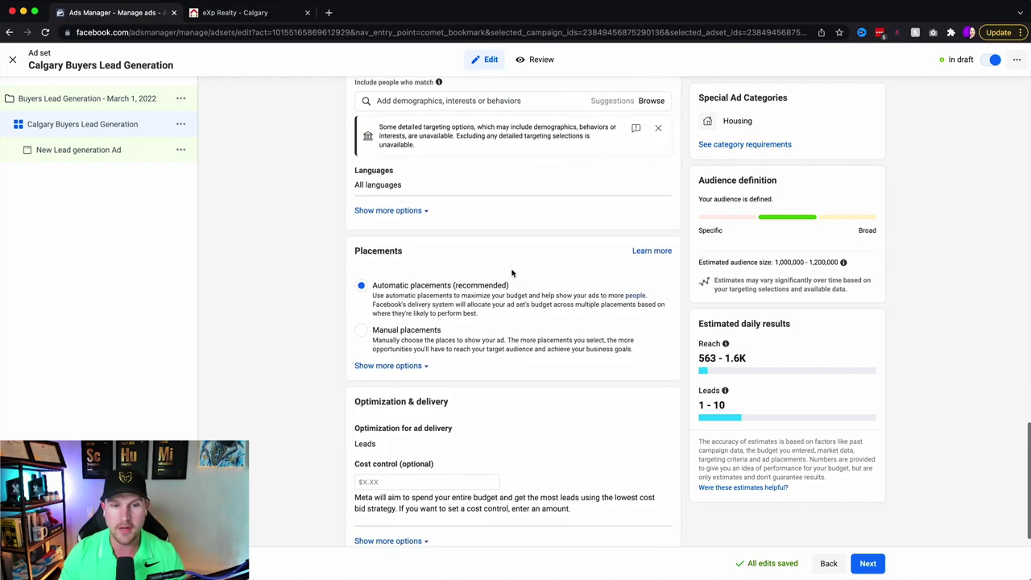
- Switch to manual placements and exclude Facebook video feeds, Instagram Explore, and Stories and Reels
click(361, 306)
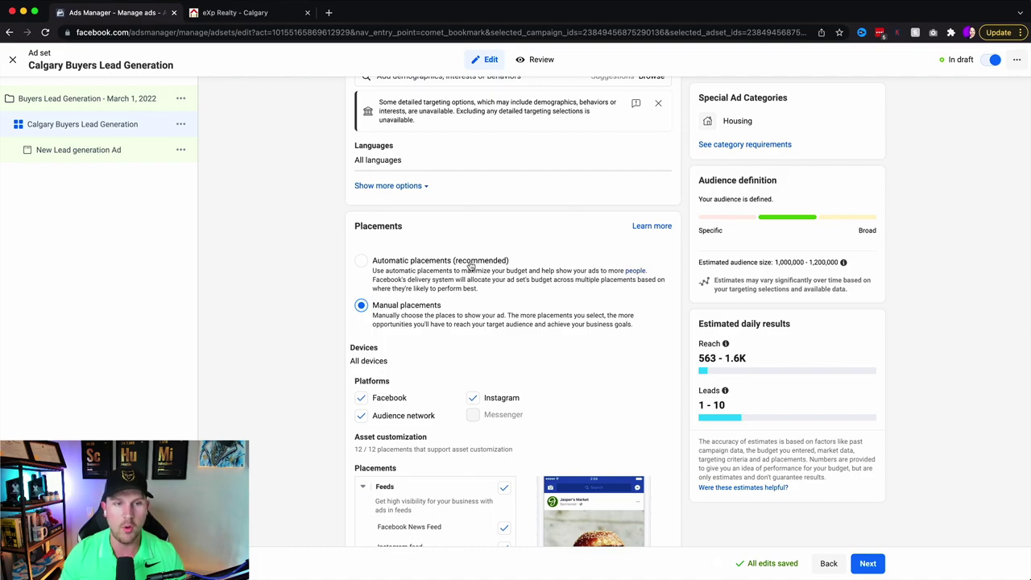
scroll(411, 313, down, 2)
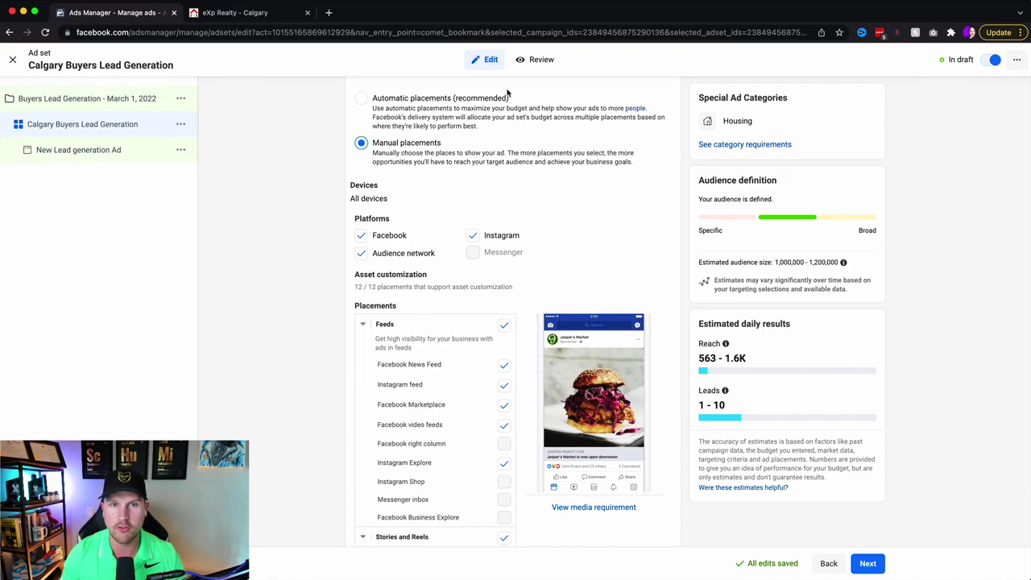
scroll(461, 186, down, 1)
scroll(459, 187, down, 1)
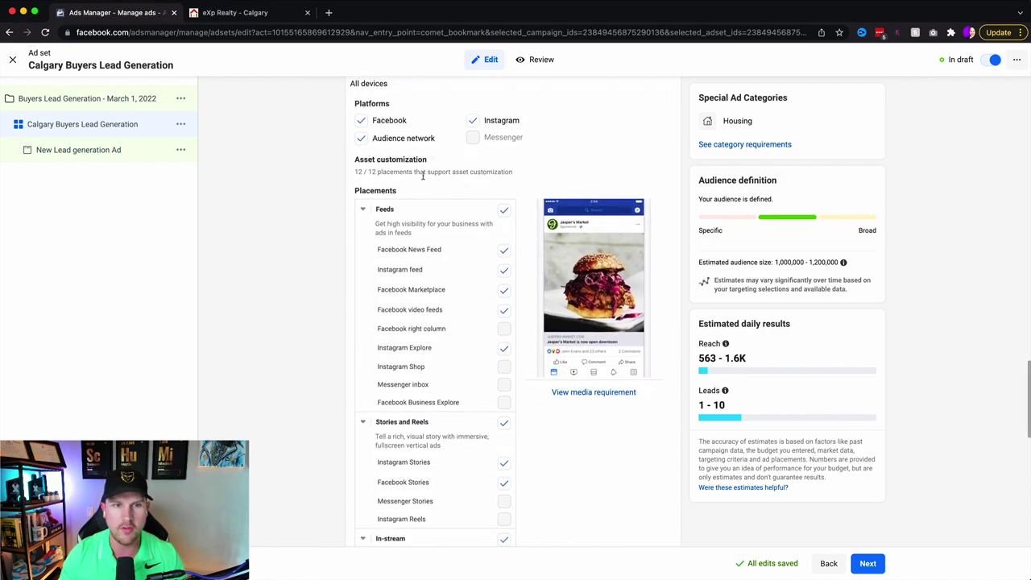
click(504, 313)
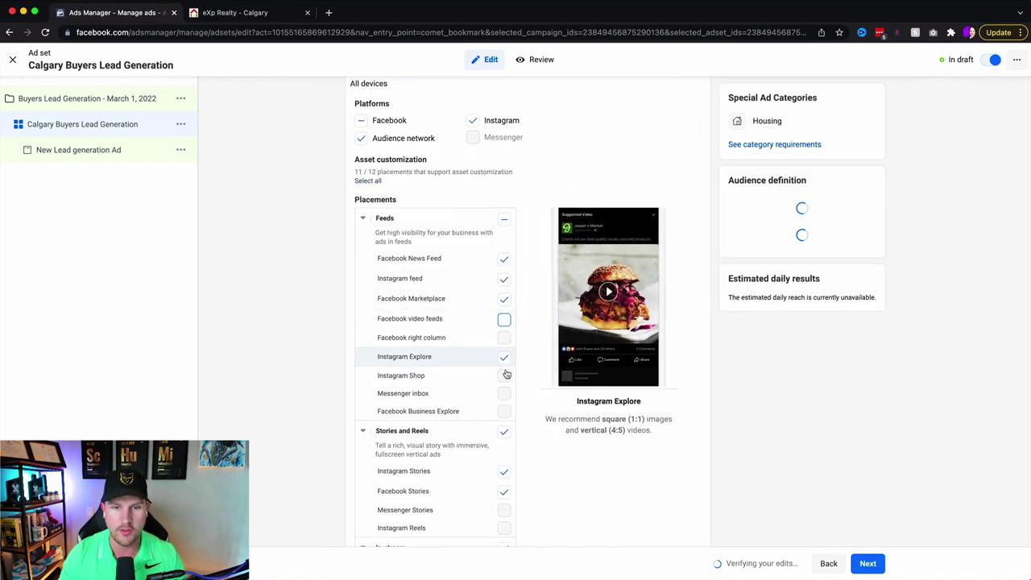
click(504, 357)
click(501, 433)
- Exclude the In-stream, Search and In-article placements, then proceed to the ad
scroll(500, 433, down, 3)
click(505, 323)
scroll(505, 322, down, 3)
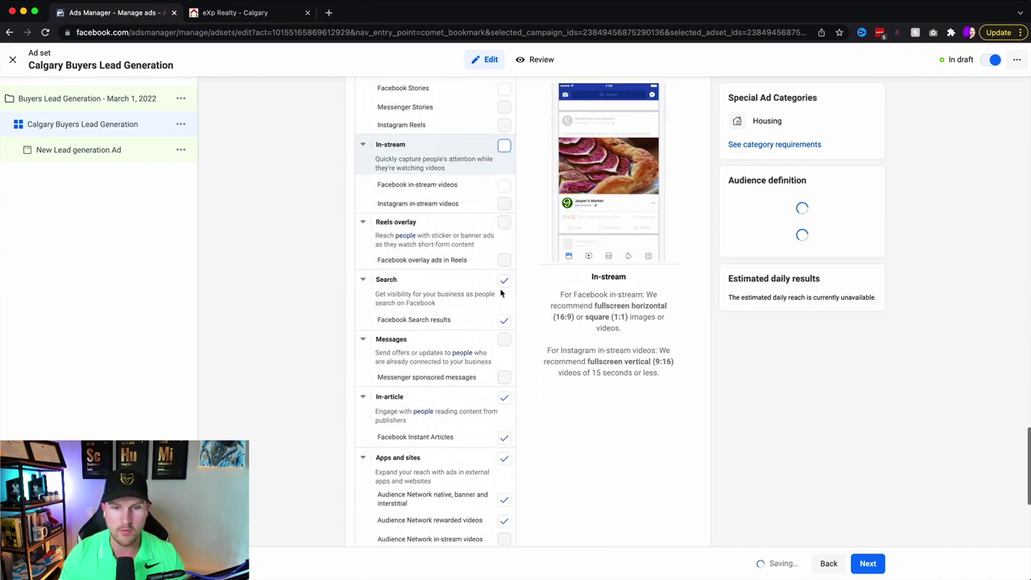
click(504, 280)
click(505, 396)
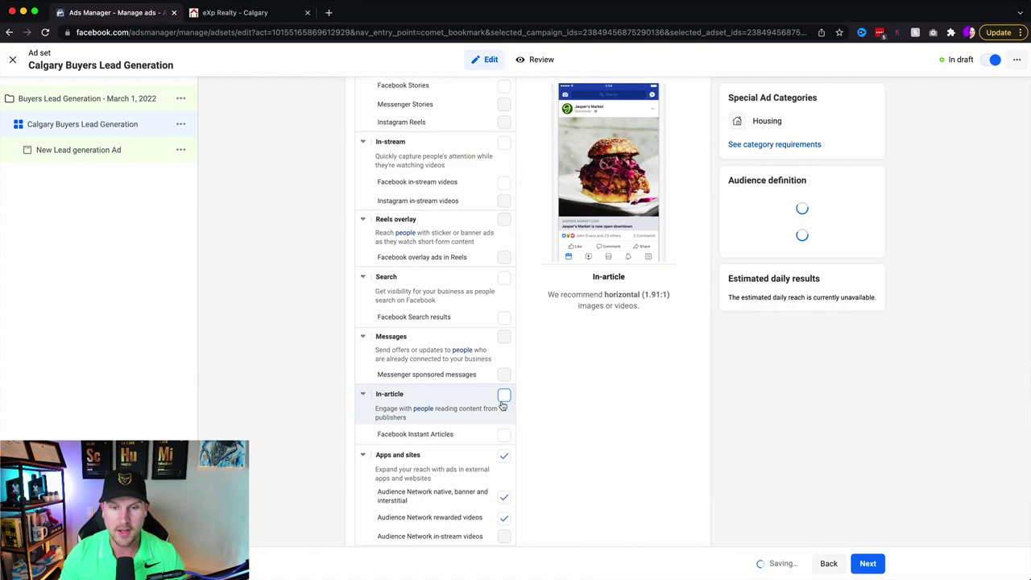
scroll(504, 397, down, 3)
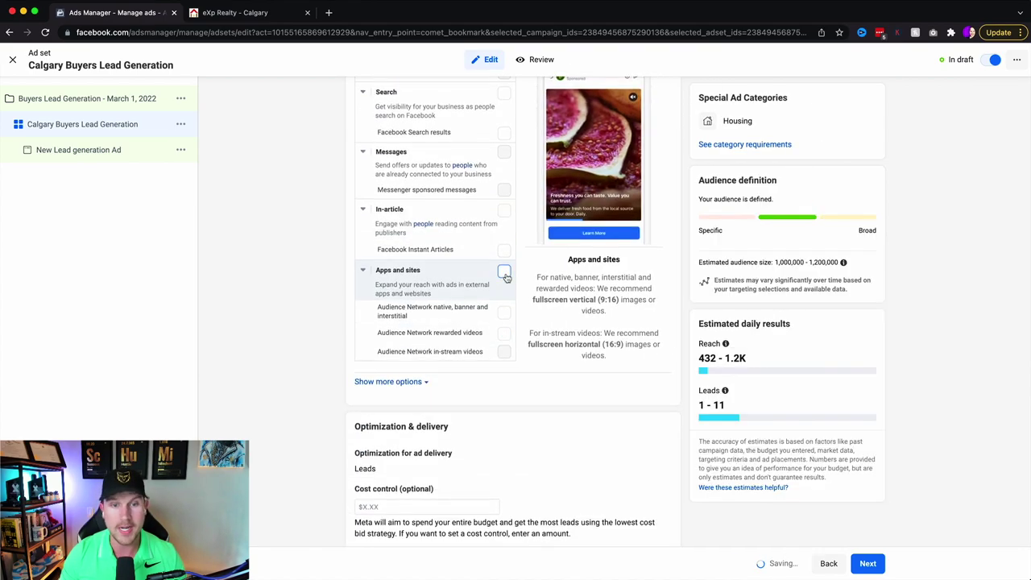
scroll(506, 277, up, 8)
scroll(506, 277, up, 1)
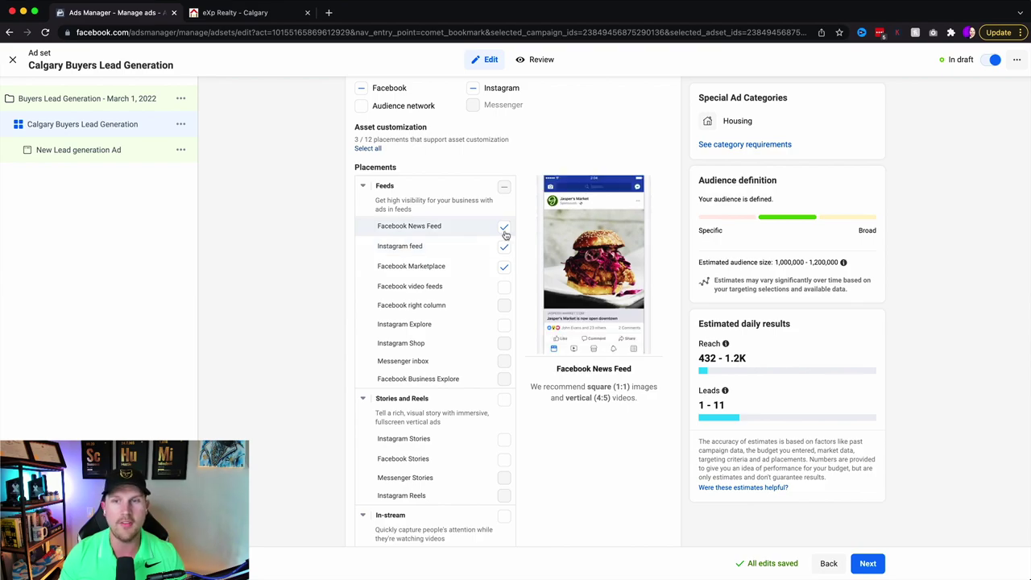
scroll(594, 349, down, 8)
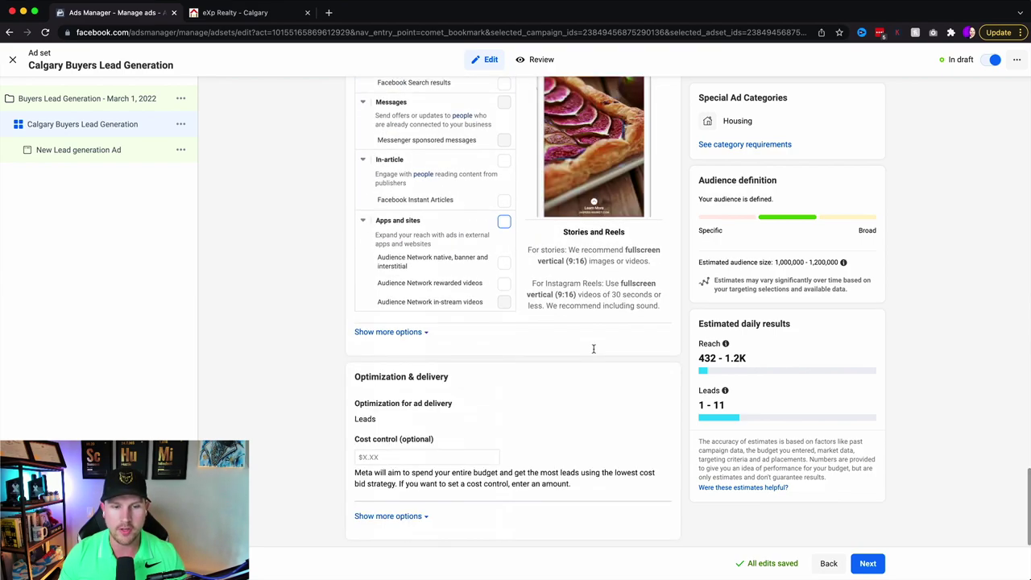
mouse_move(503, 409)
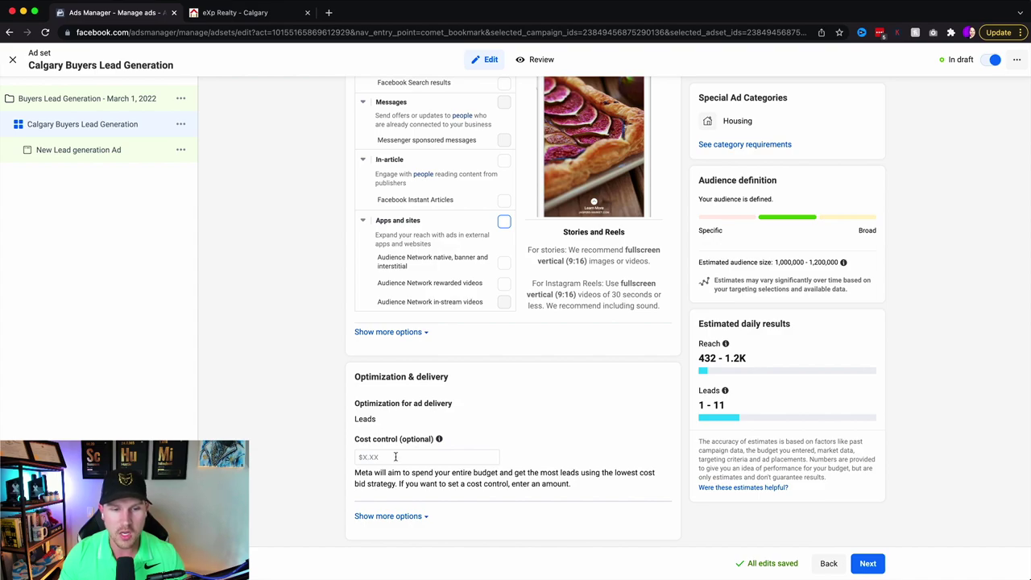
click(870, 565)
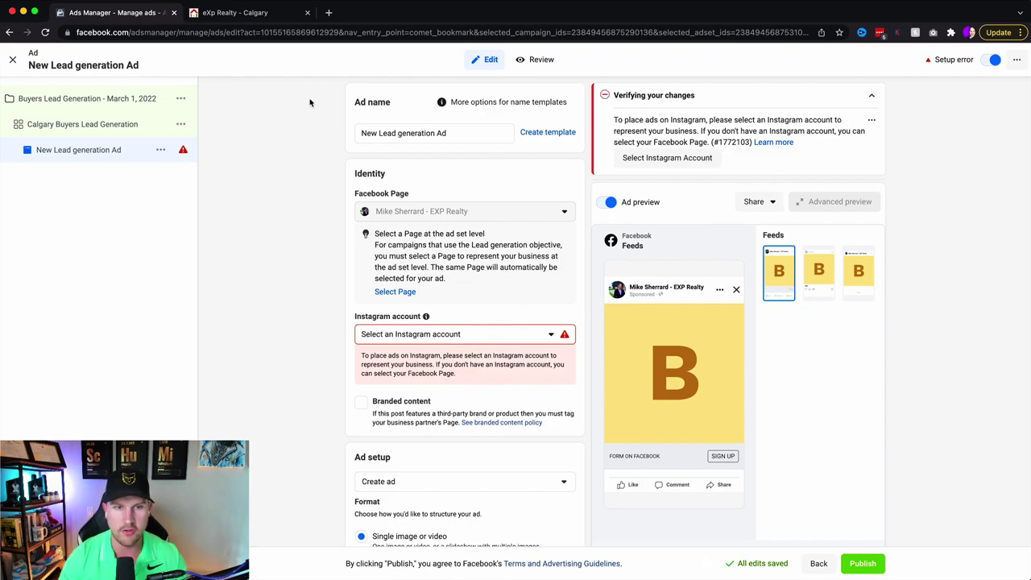
- Rename the ad to 'Home Buyers lead Gen' and link the business's Instagram account
drag(459, 129, 202, 134)
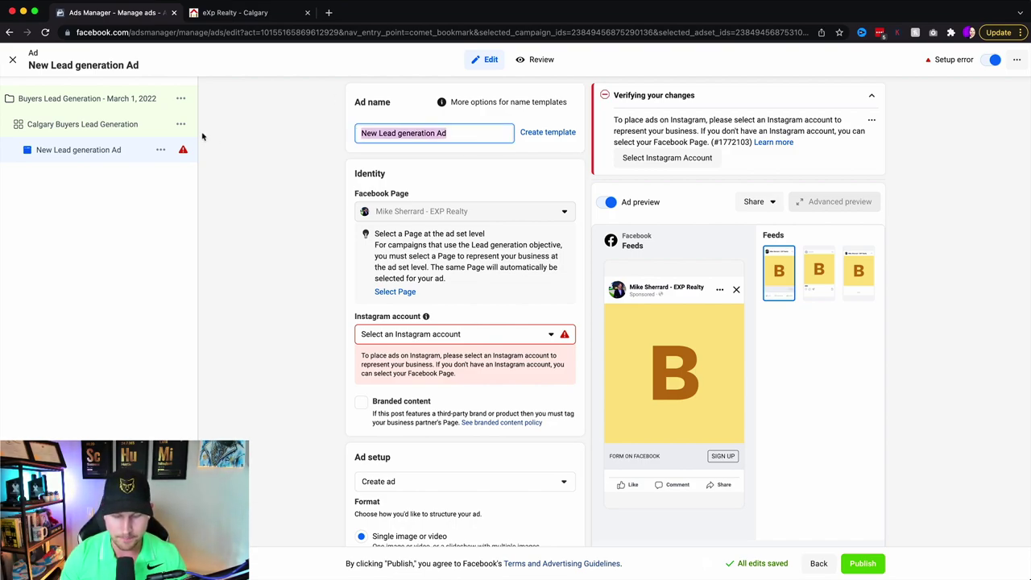
text(Home Bu)
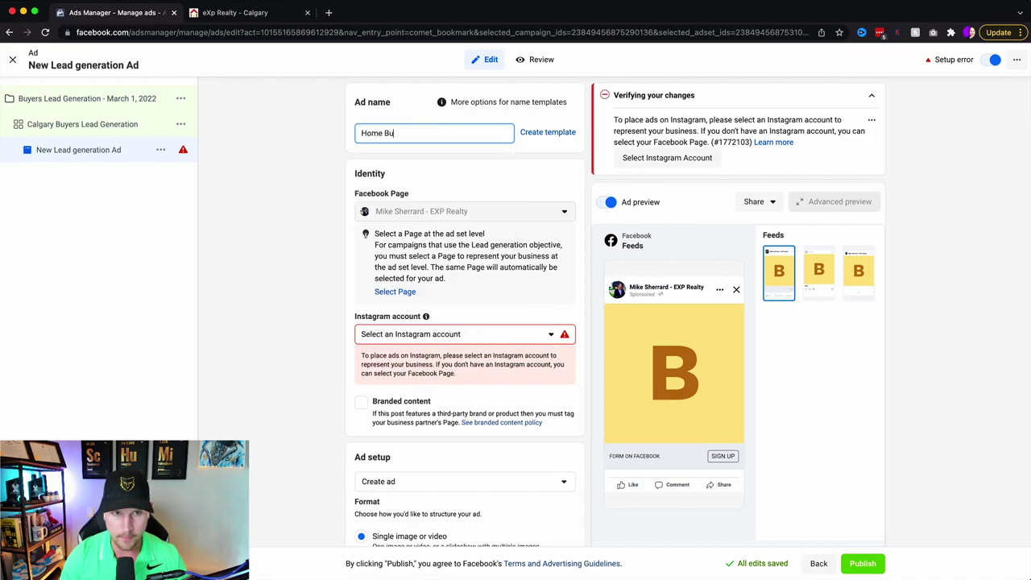
text(yers lead Gen)
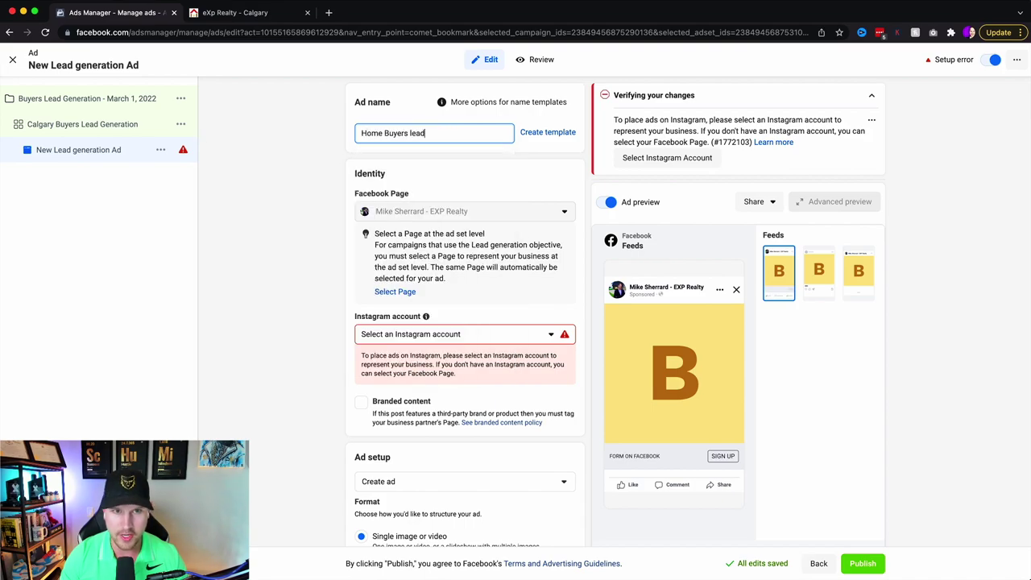
click(416, 336)
click(420, 380)
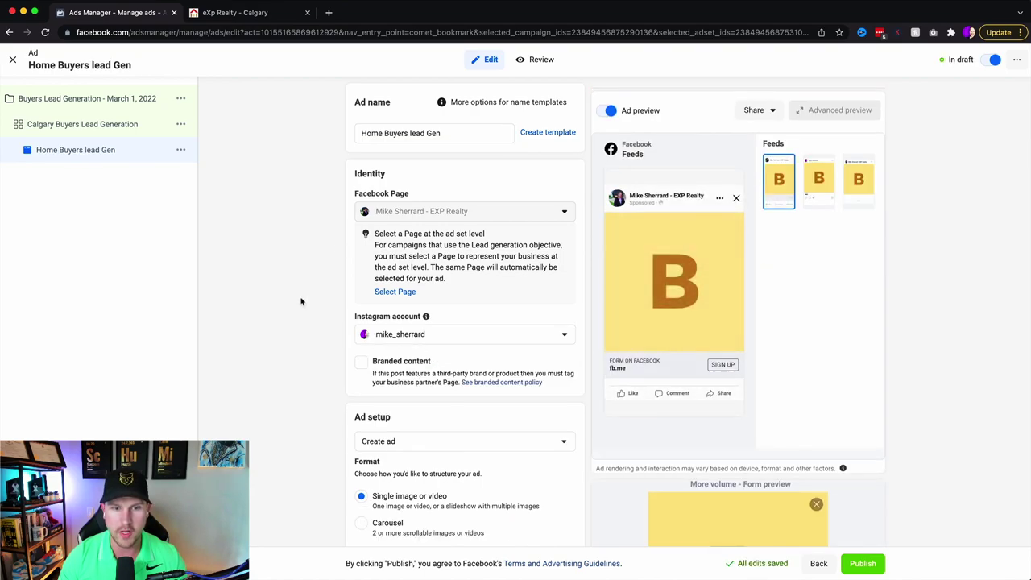
- Scroll down to Ad creative and bring up the Edit choices next to Media
scroll(302, 303, down, 3)
scroll(301, 301, down, 1)
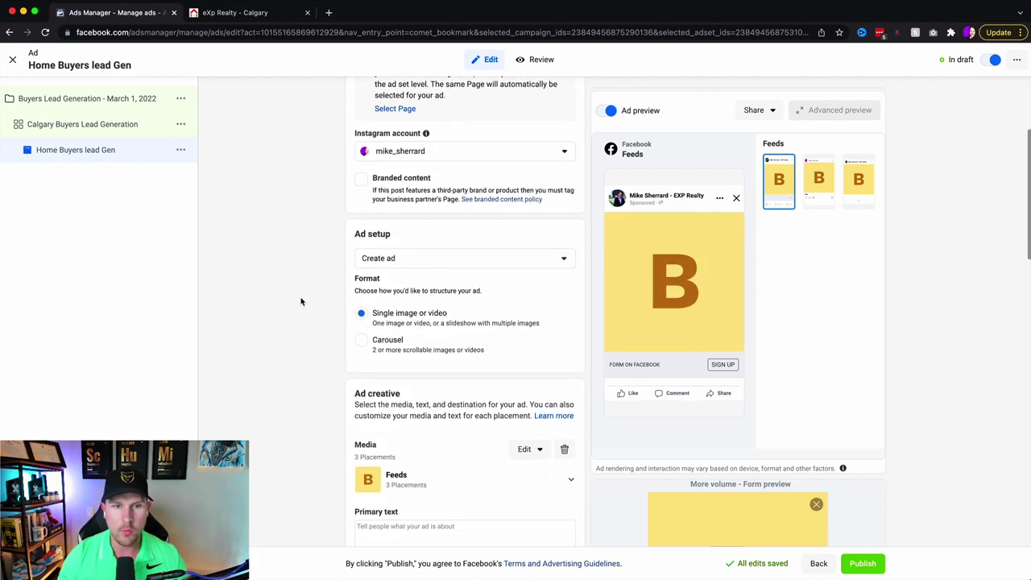
scroll(328, 317, down, 3)
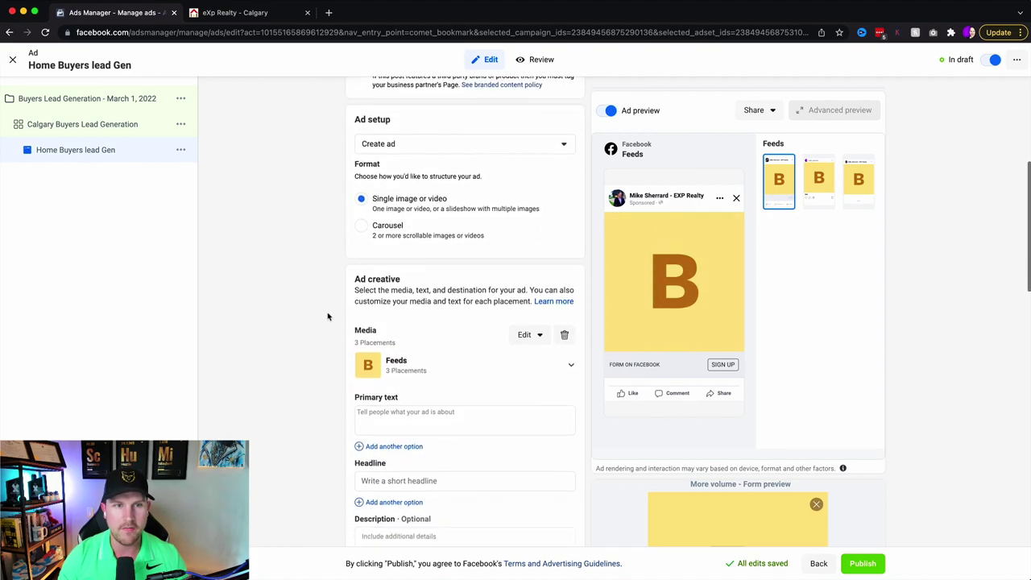
drag(356, 107, 396, 109)
click(336, 140)
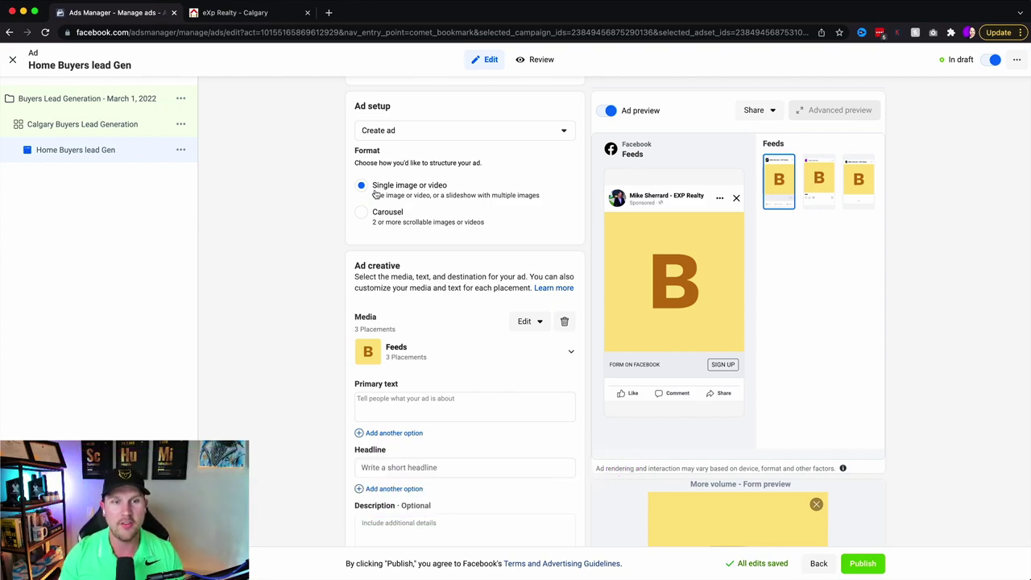
scroll(290, 242, down, 3)
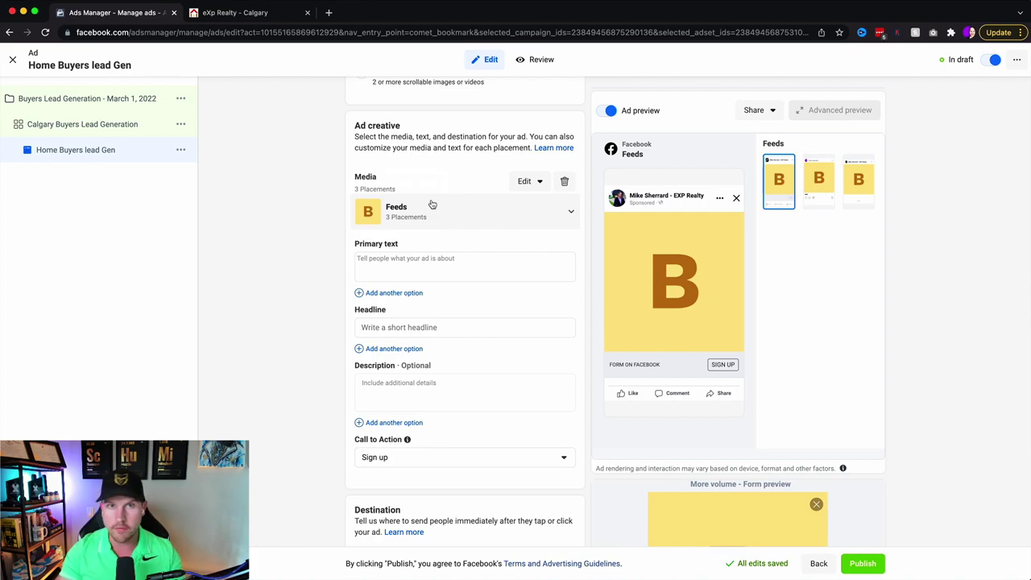
- Swap the placeholder image for the house photo from Account Images and continue to cropping
click(524, 181)
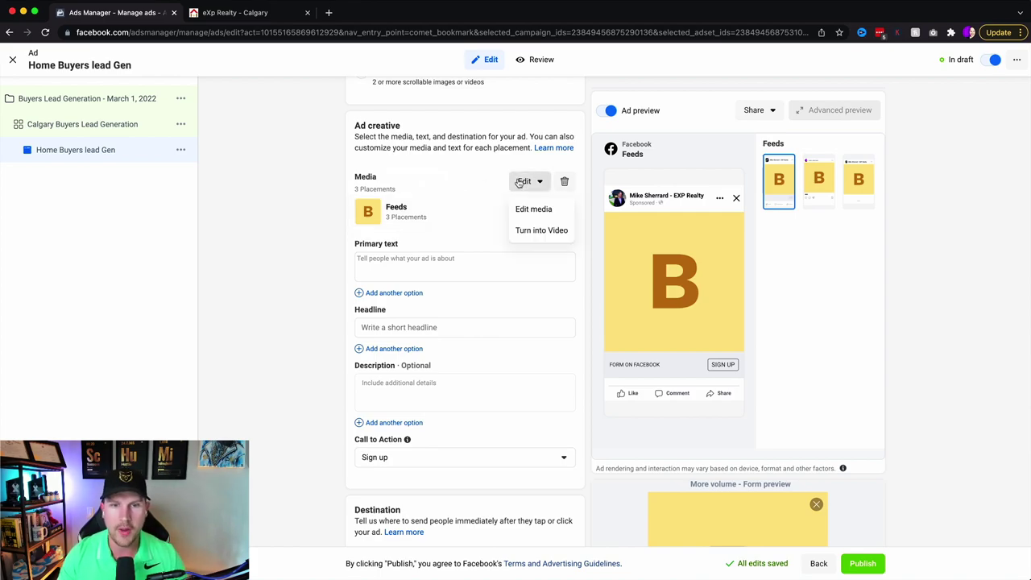
click(523, 210)
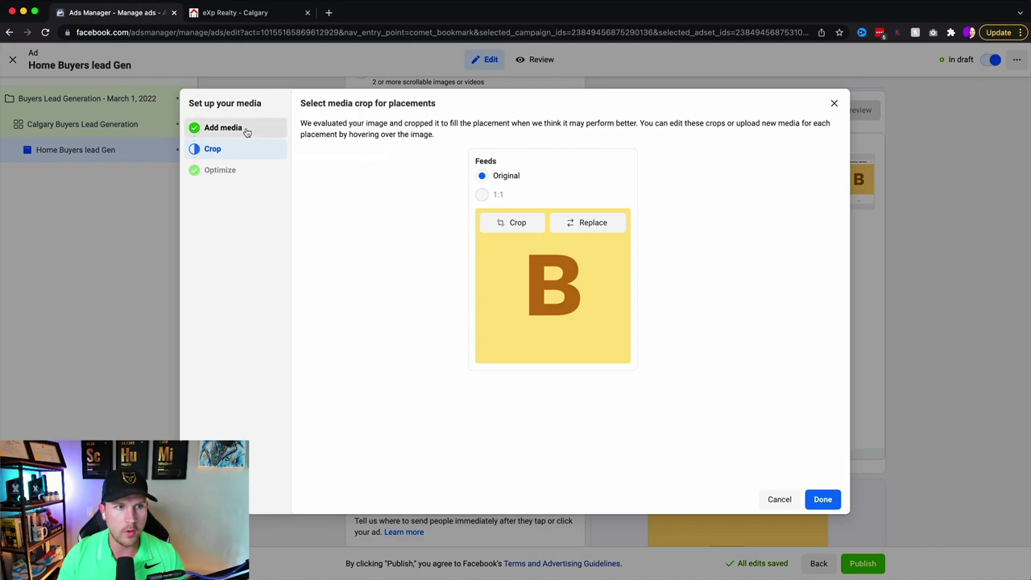
click(219, 128)
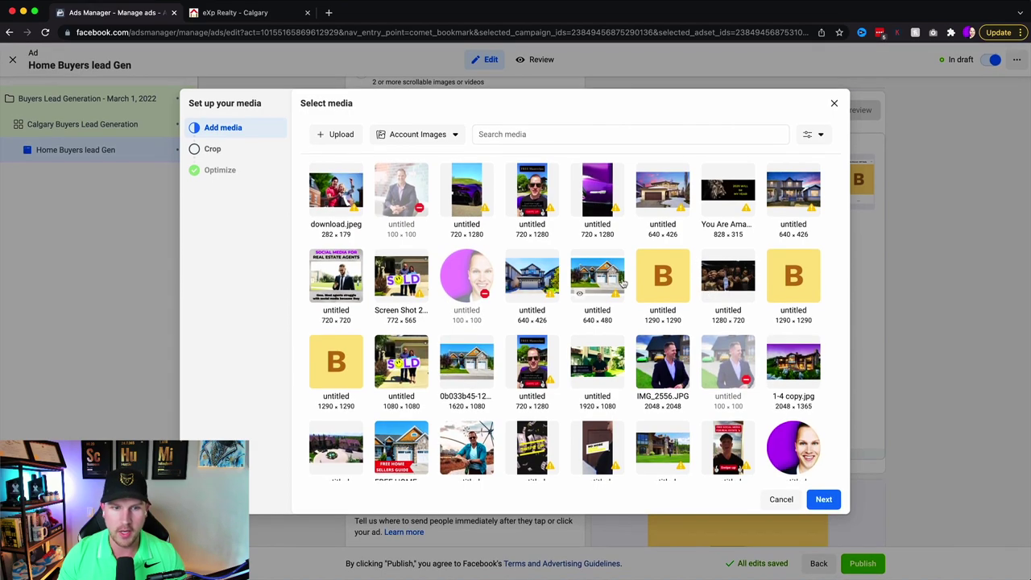
scroll(484, 330, down, 1)
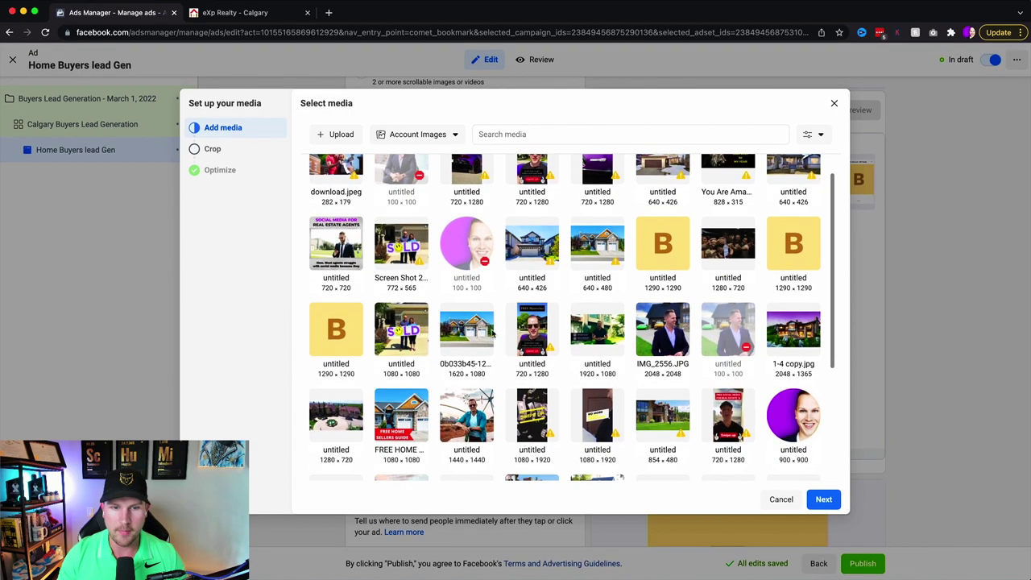
click(469, 337)
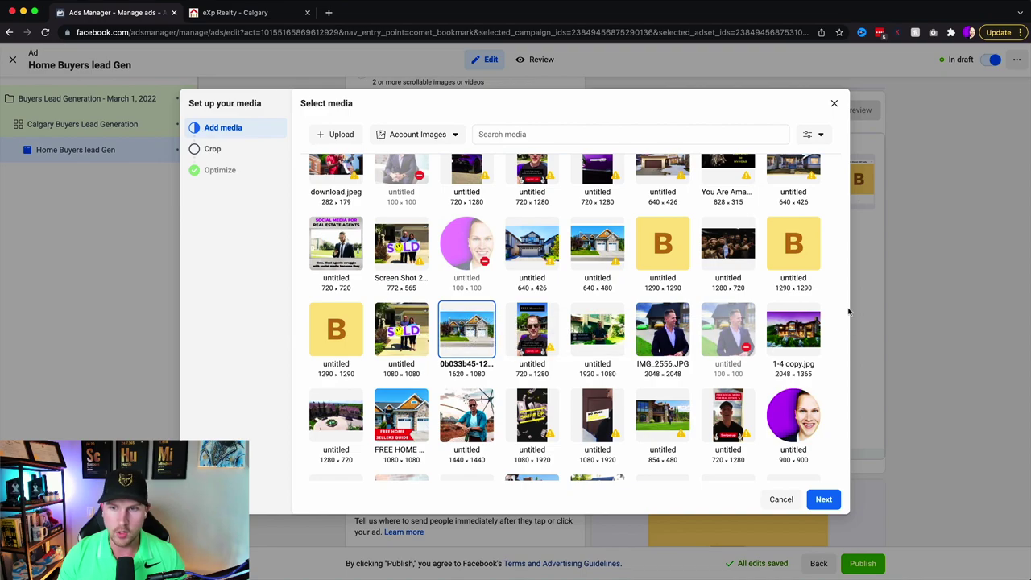
click(823, 500)
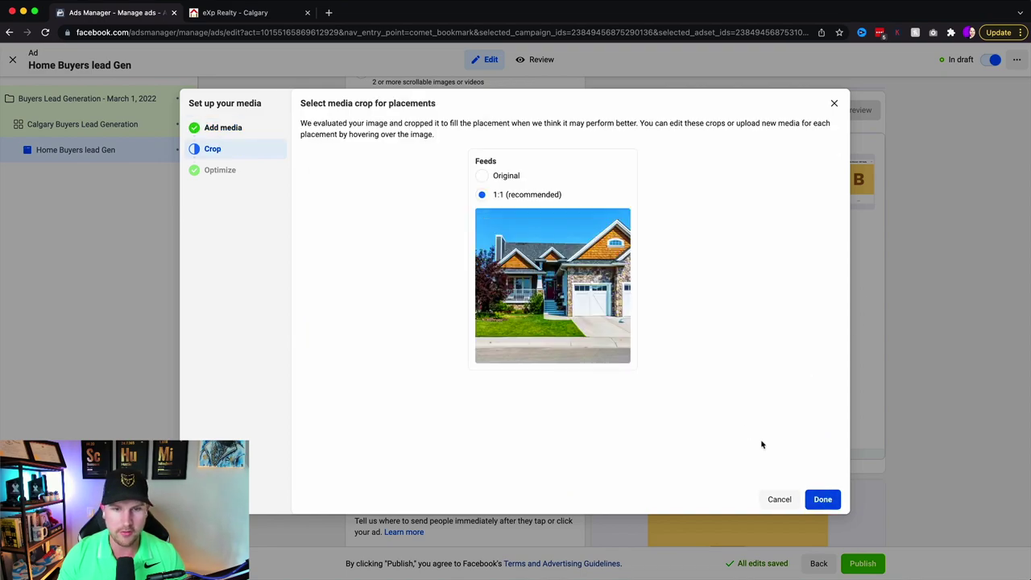
- Compare Original and 1:1 crops, keep 1:1 shifted to show more garage, and apply it
click(484, 175)
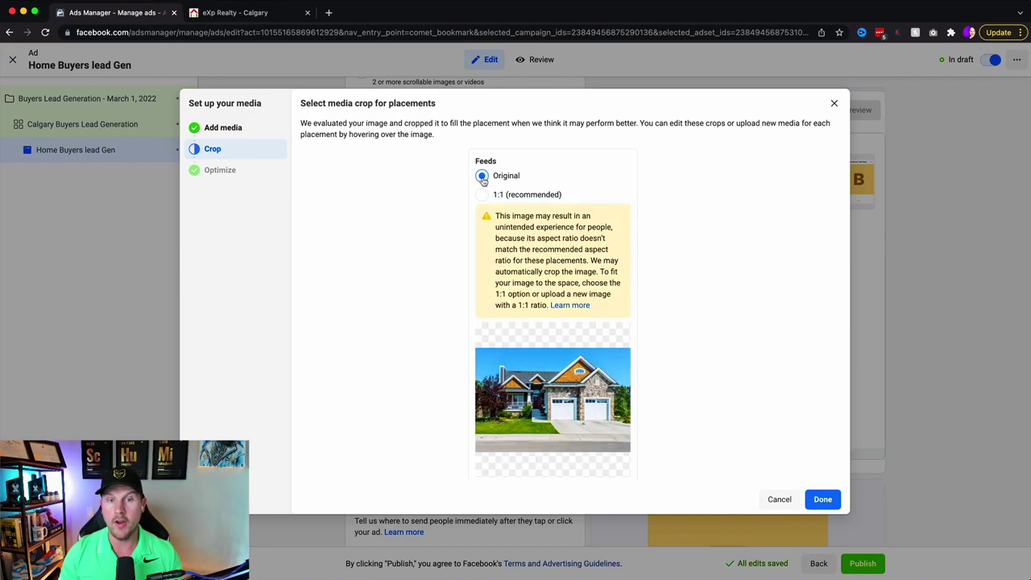
click(482, 197)
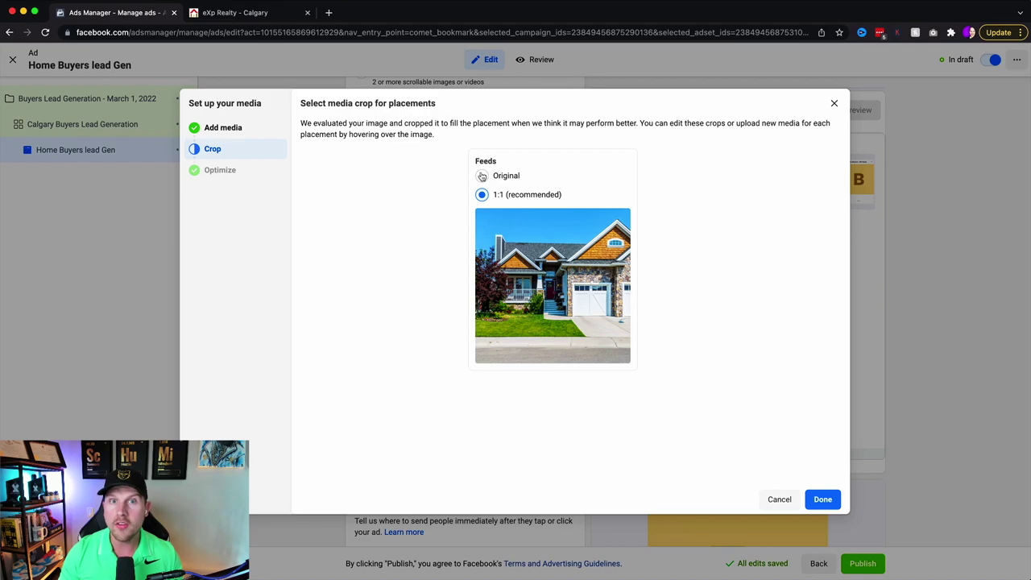
click(482, 176)
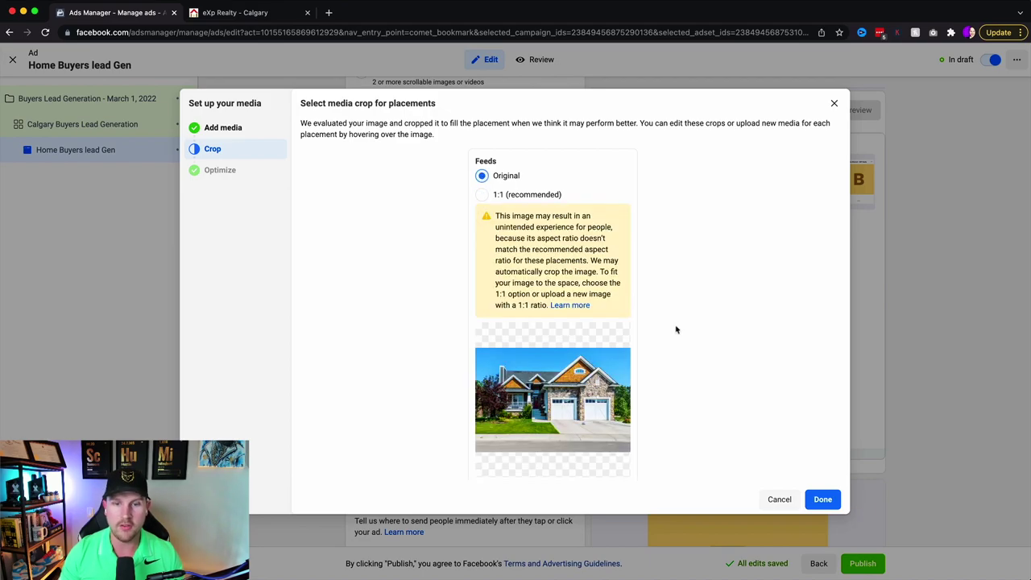
mouse_move(531, 383)
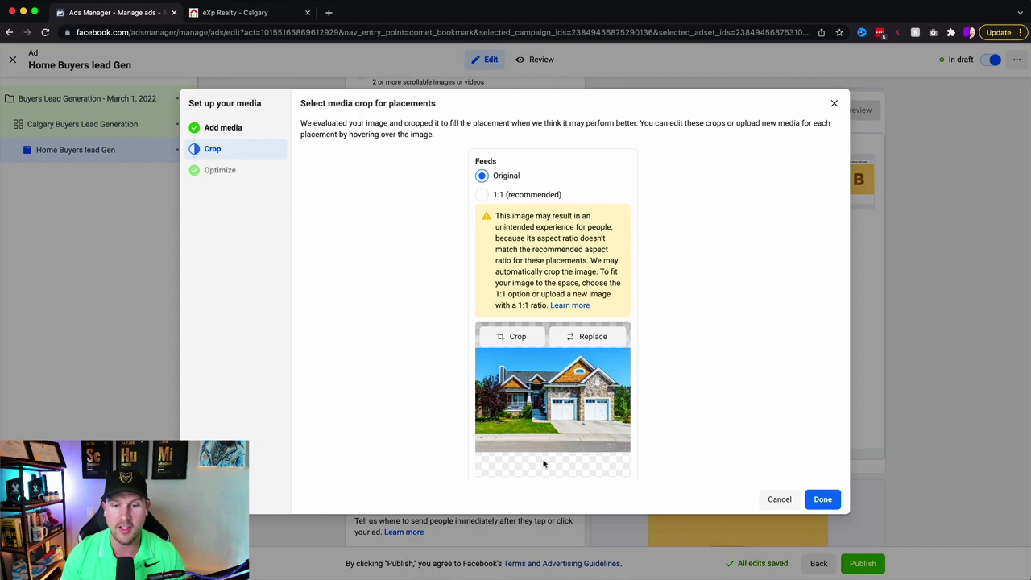
click(481, 194)
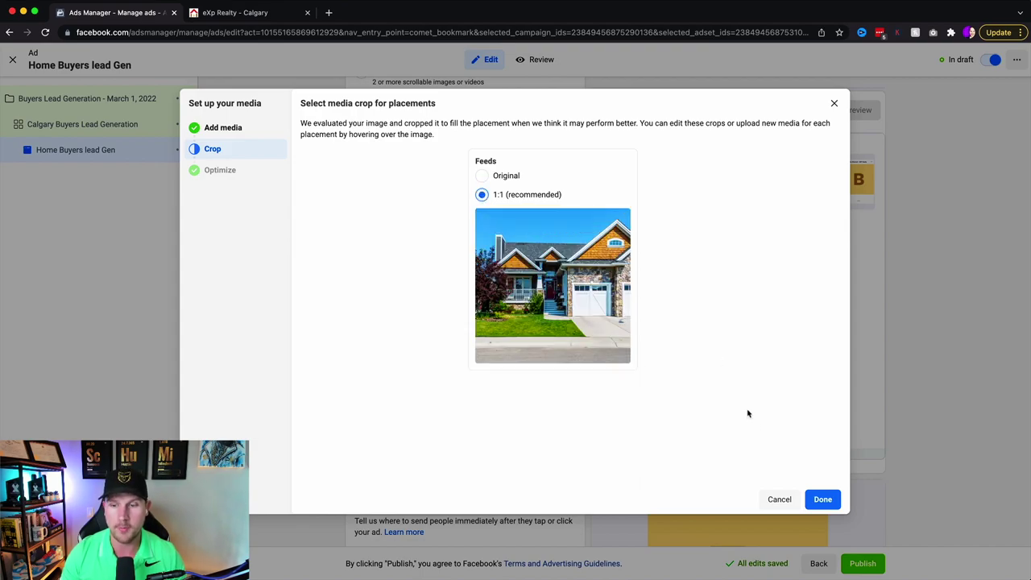
drag(550, 305, 499, 299)
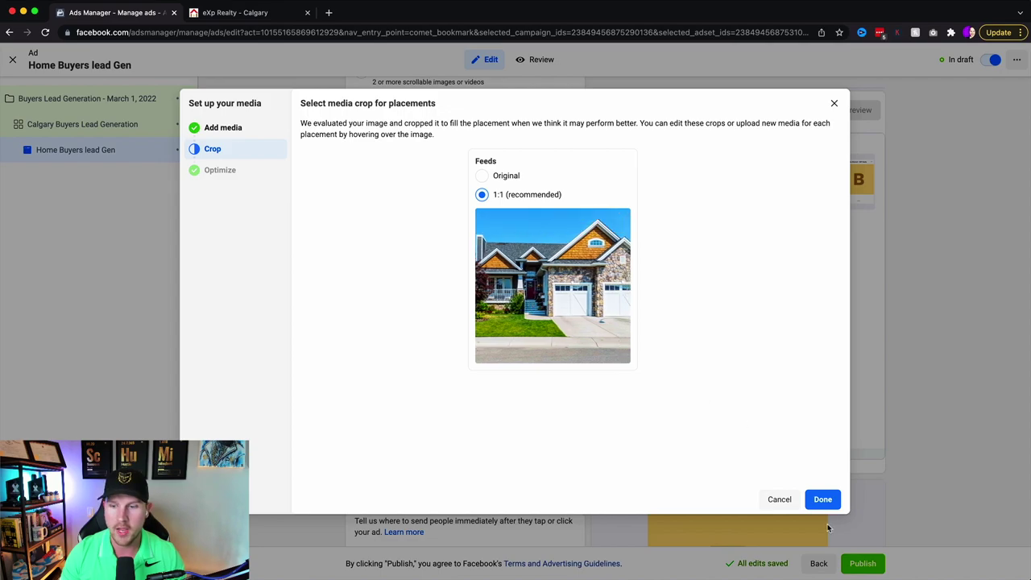
click(822, 499)
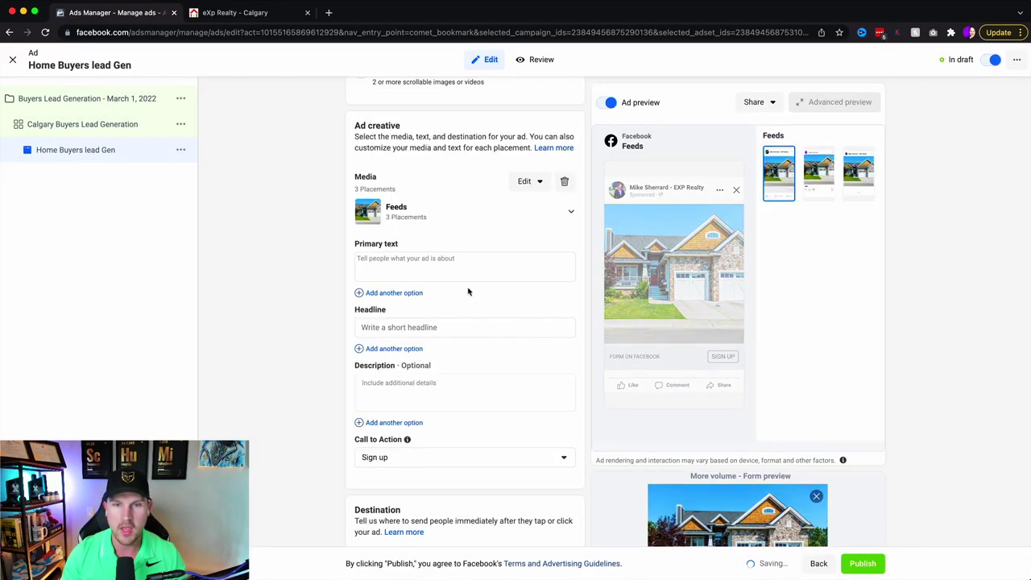
- Type the opening line 'Attention Calgary! The market...' into the primary text
click(463, 263)
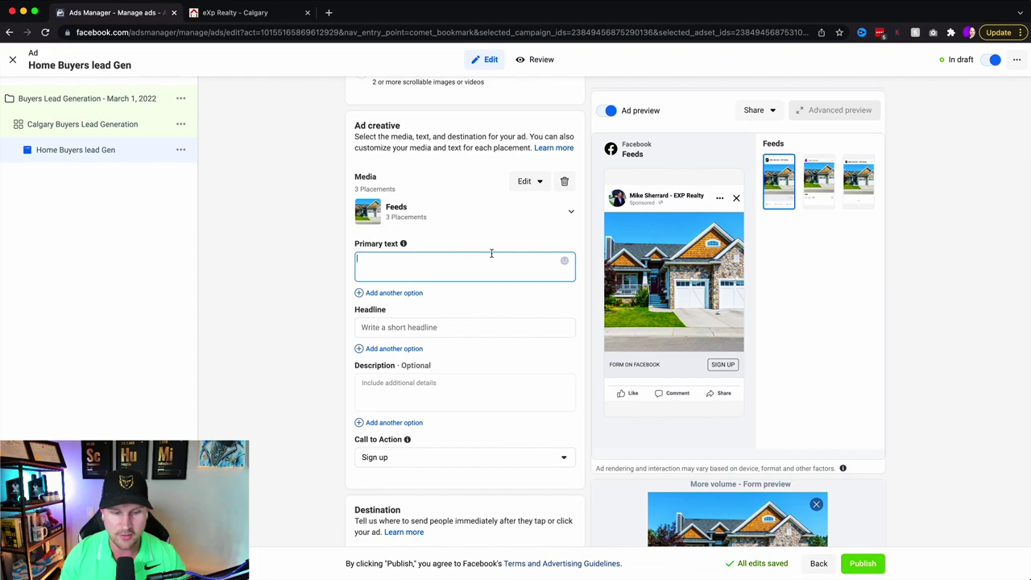
text(ention Calgary! The market is h)
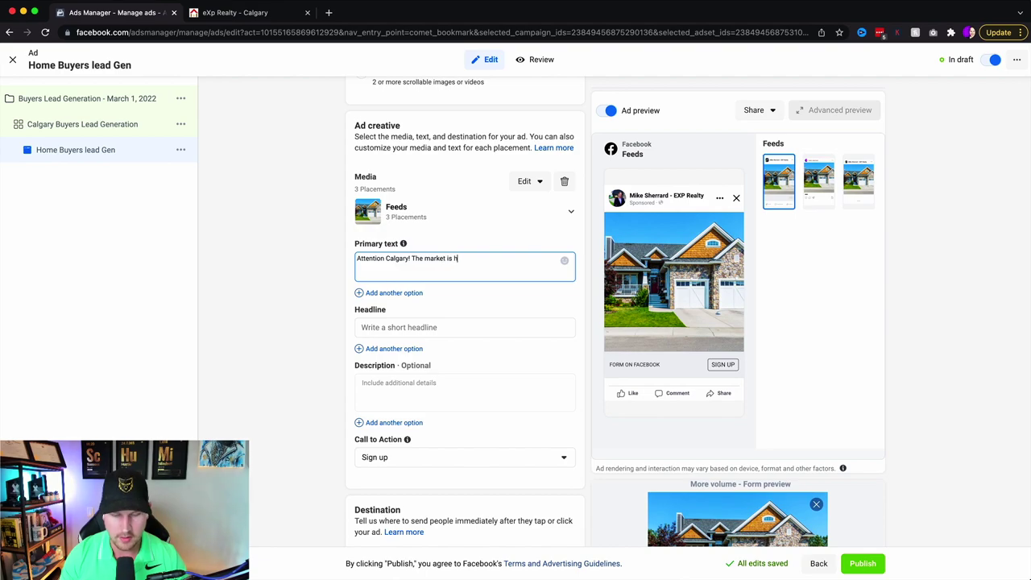
- Add a fire emoji and paragraphs about buyers losing homes and the daily-updated listings
click(564, 260)
scroll(465, 363, up, 2)
scroll(465, 363, up, 5)
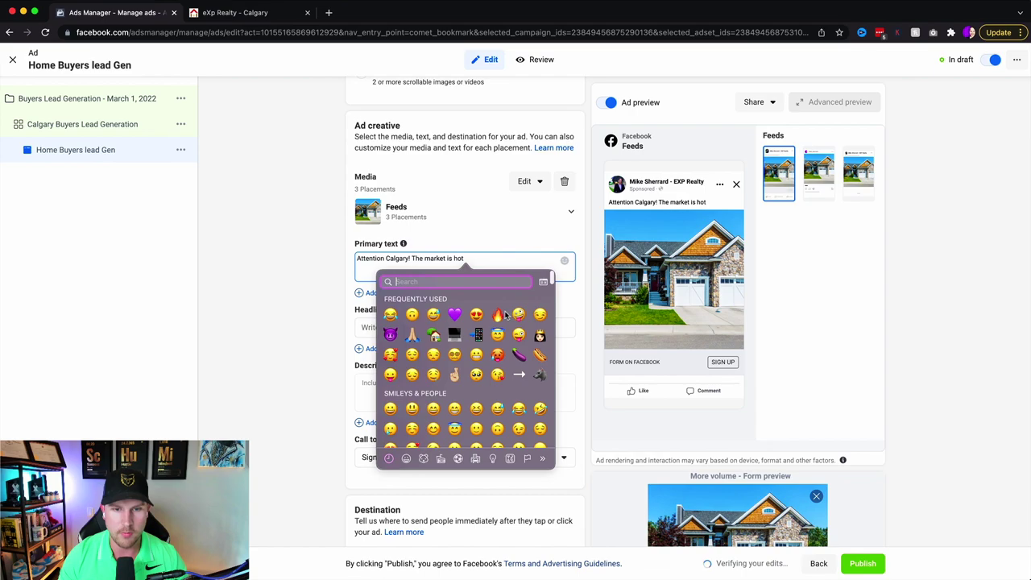
key(Escape)
text(and buyers are losin)
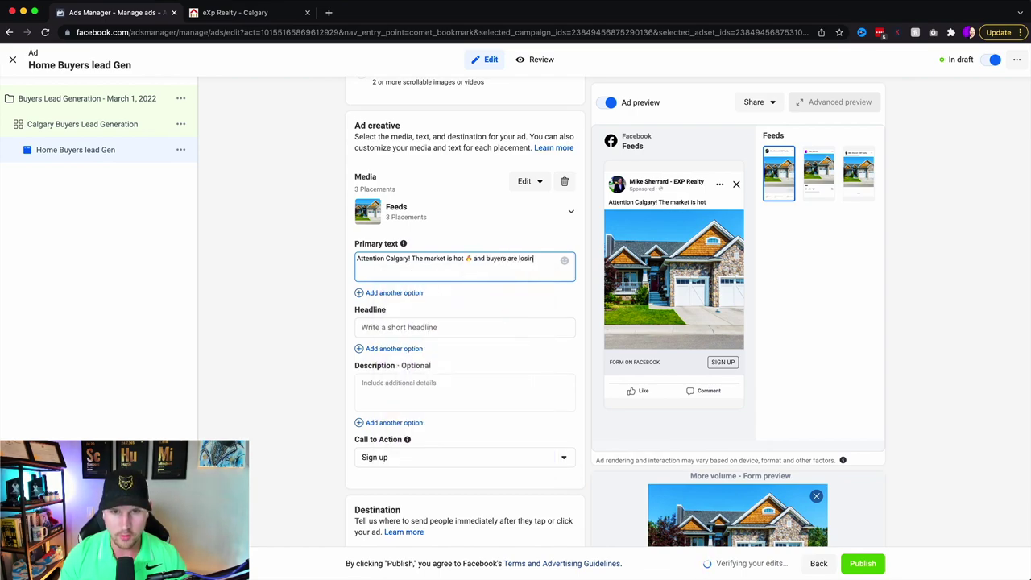
text(g out on homes every day. This)
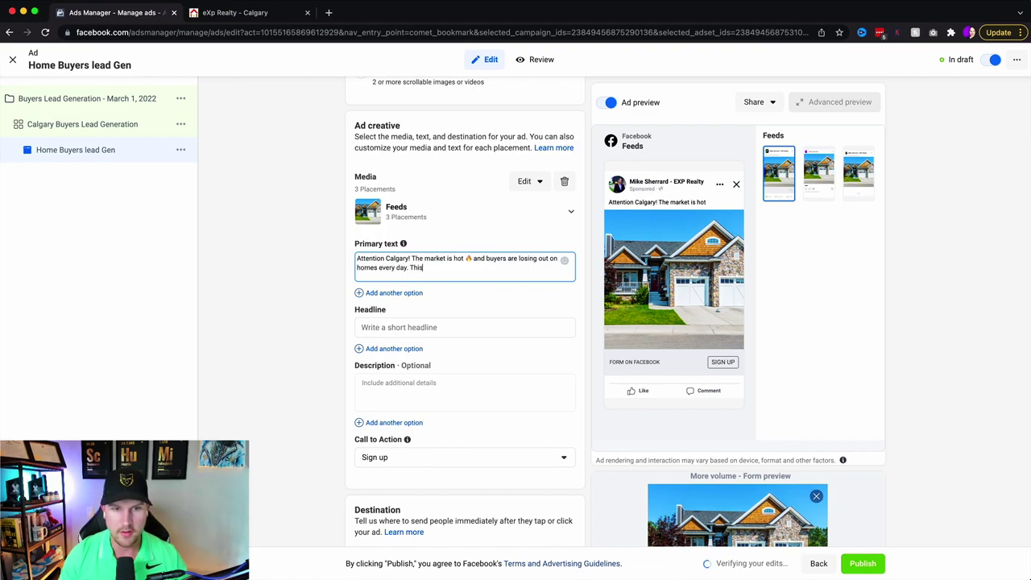
text(ese are the MOST POPULAR li)
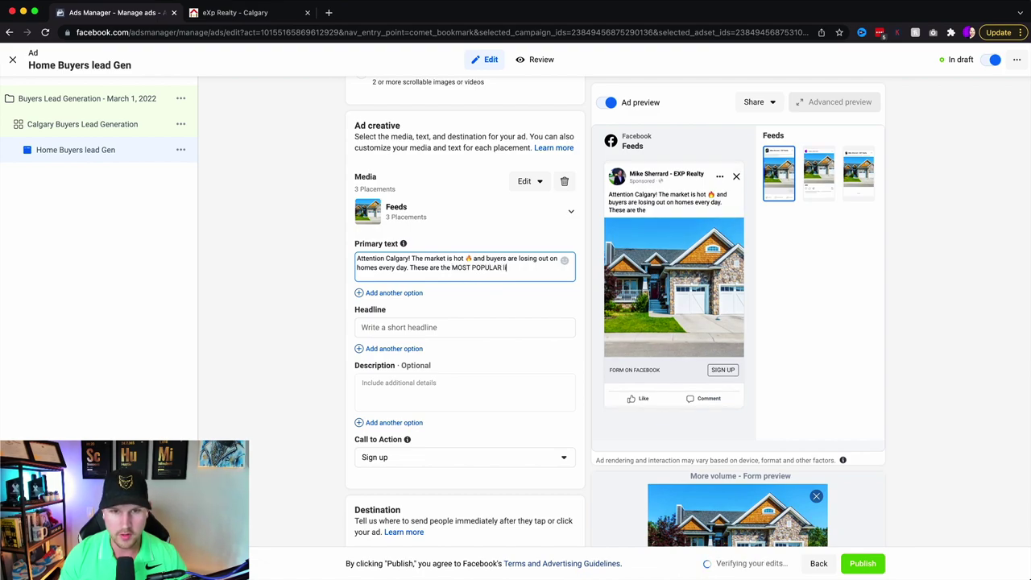
text(stings under)
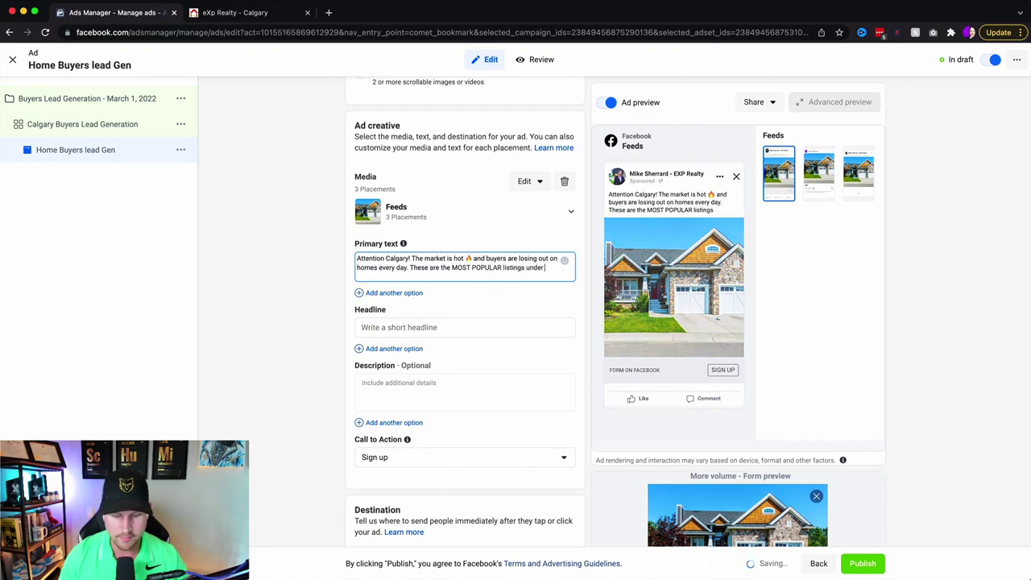
text( $500k active right now)
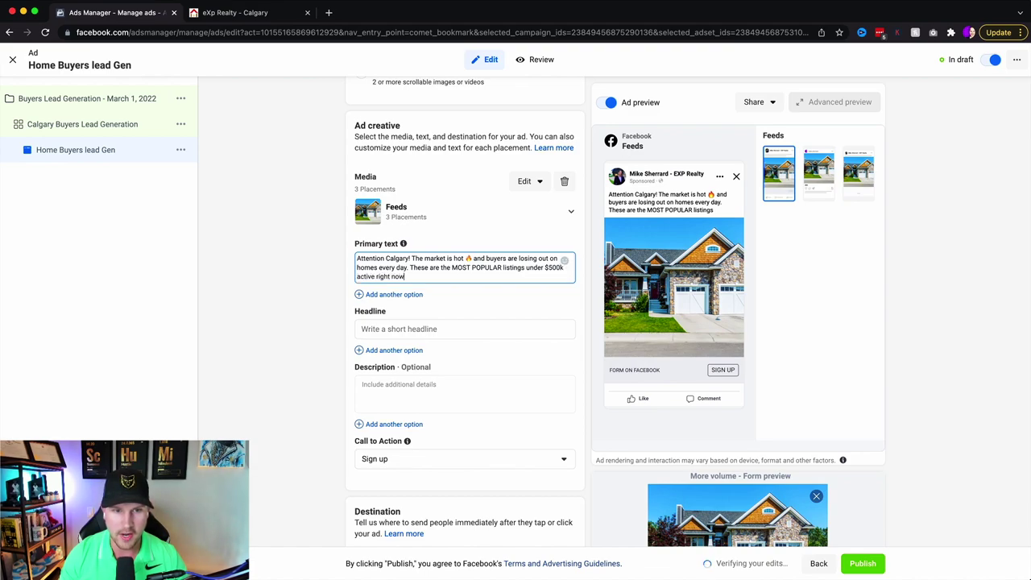
text(.)
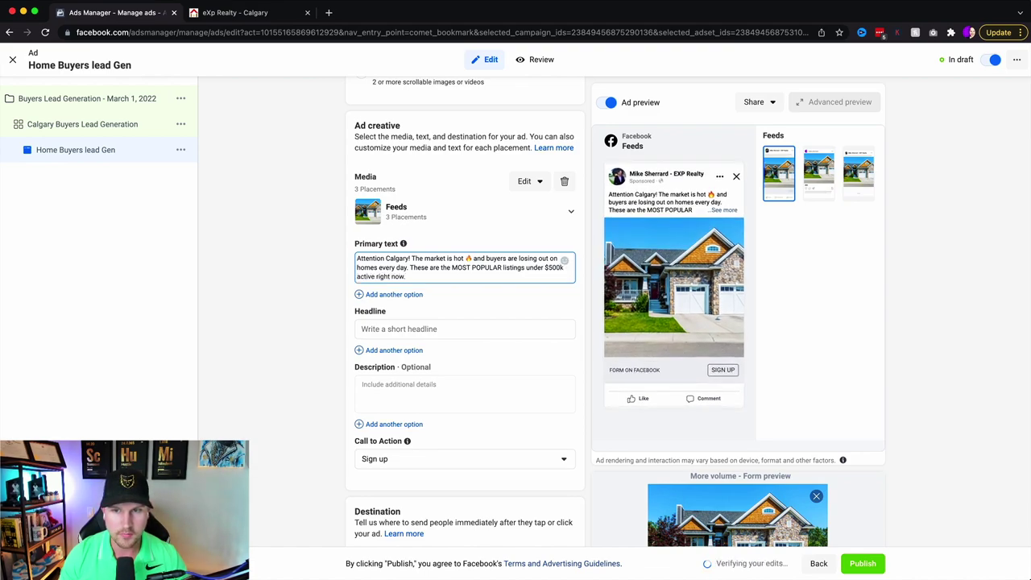
key(Return)
key(Return)
text(This list)
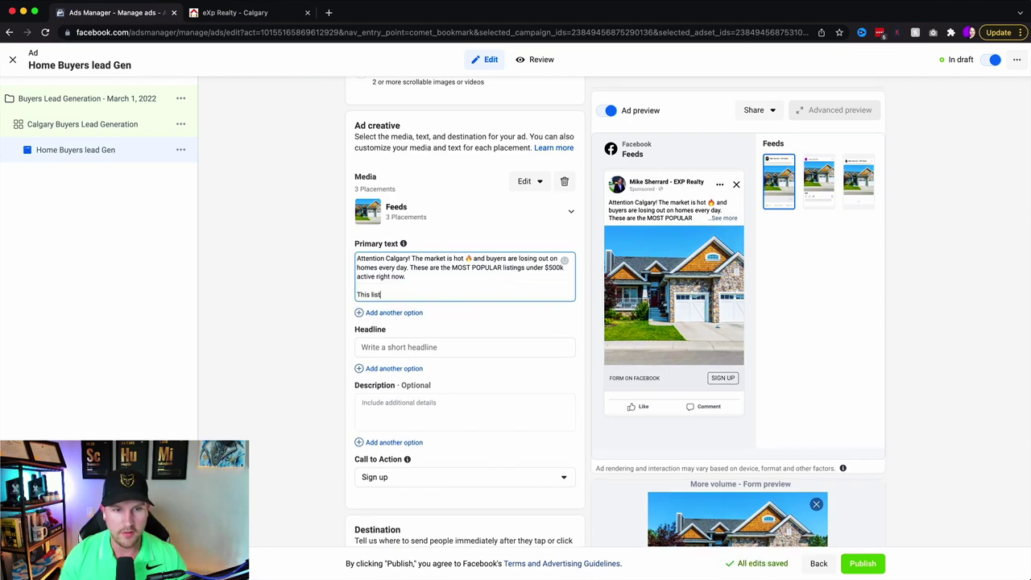
text( is updated in real estate every day)
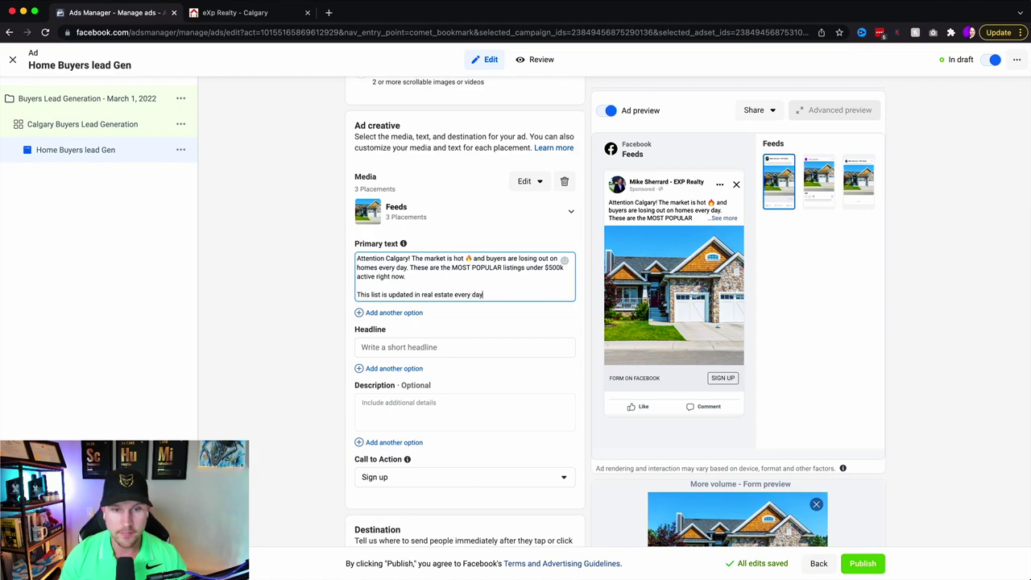
text(, so you)
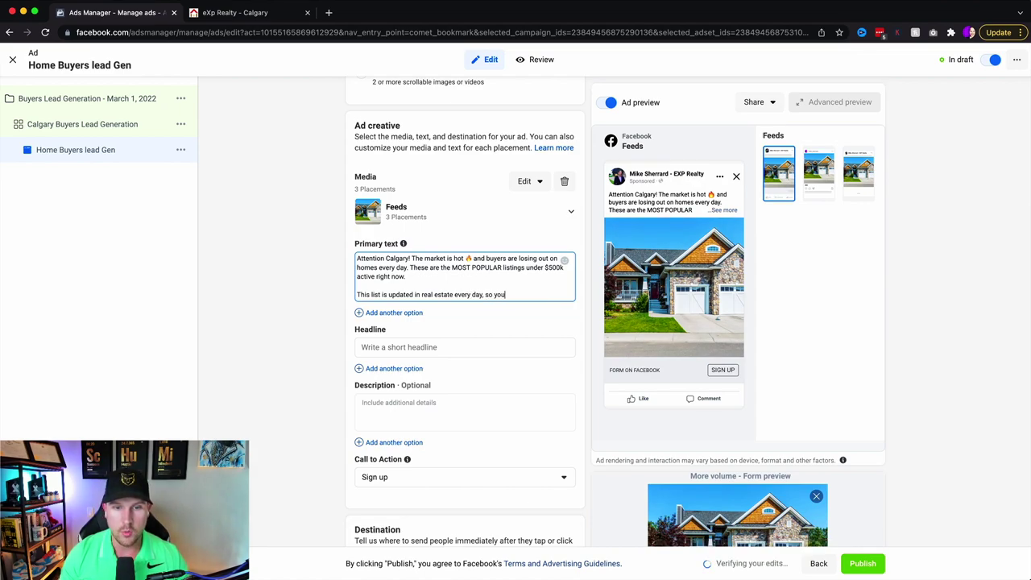
text( won't ever miss a p)
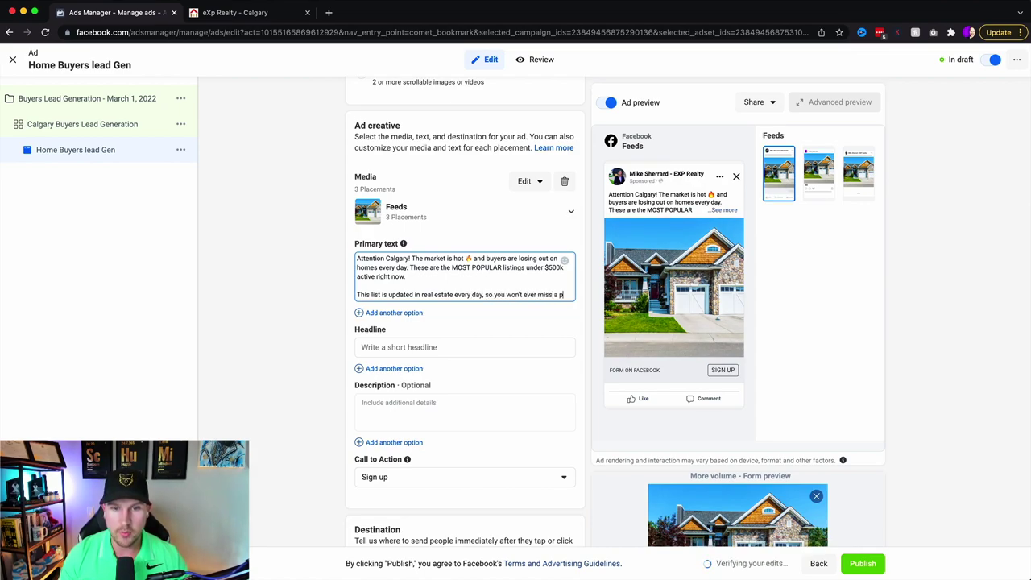
text(roperty when it goes ac)
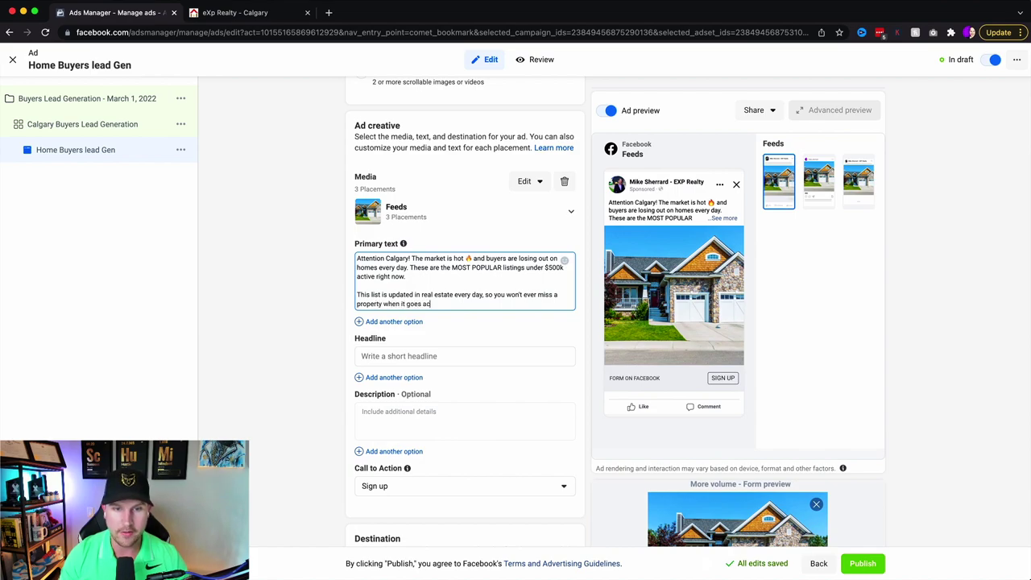
text(tive.)
- Add two 👇-led contact lines: the phone number and the e-mail address
key(Return)
key(Return)
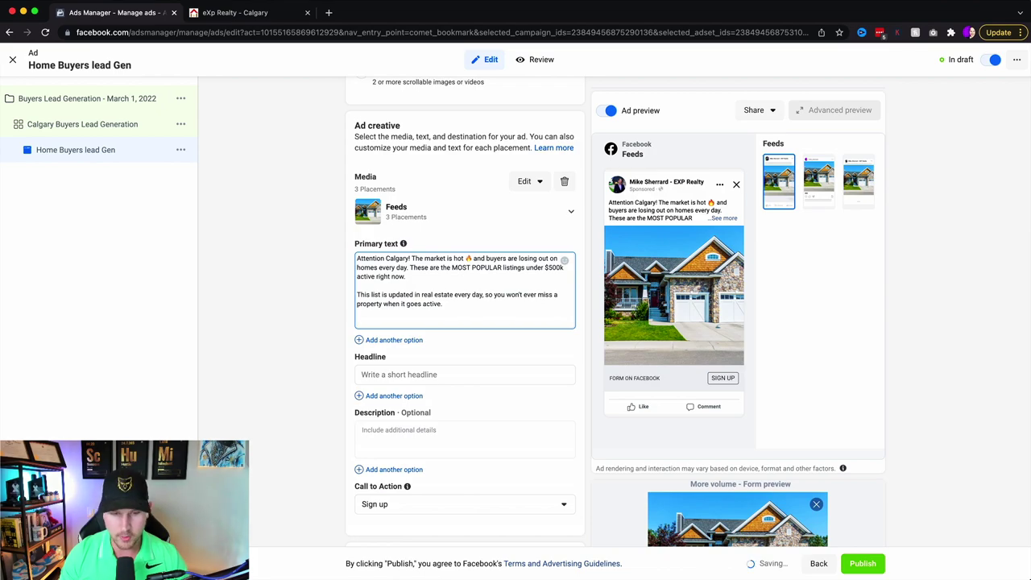
key(ctrl+super+space)
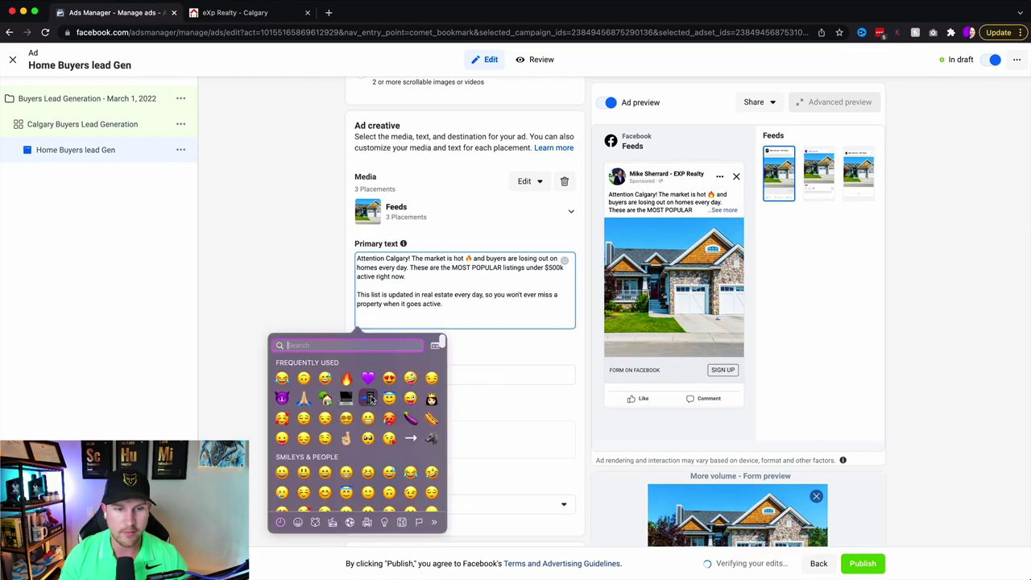
key(Escape)
text(👇 000-0000)
key(Return)
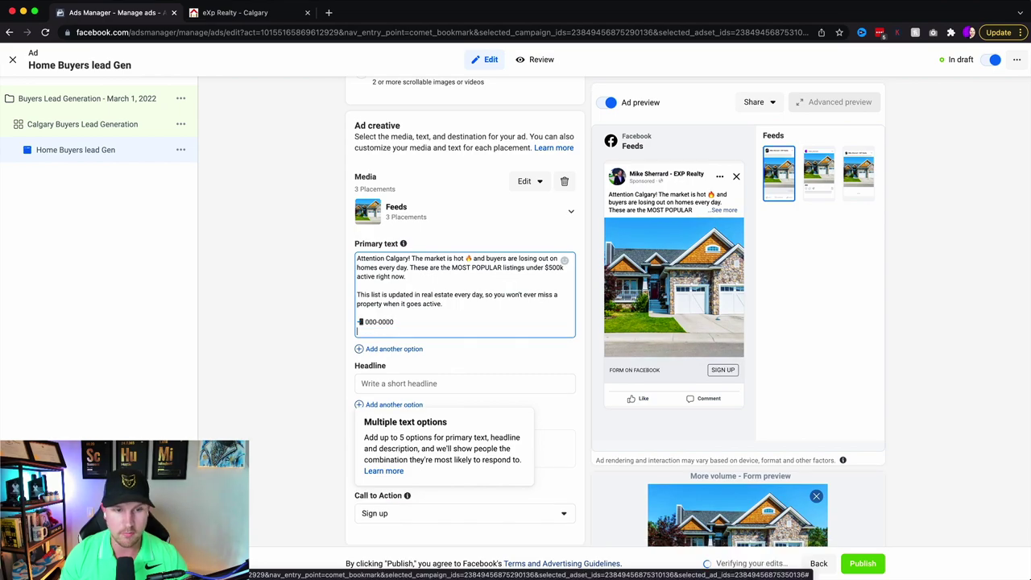
key(ctrl+super+space)
key(Escape)
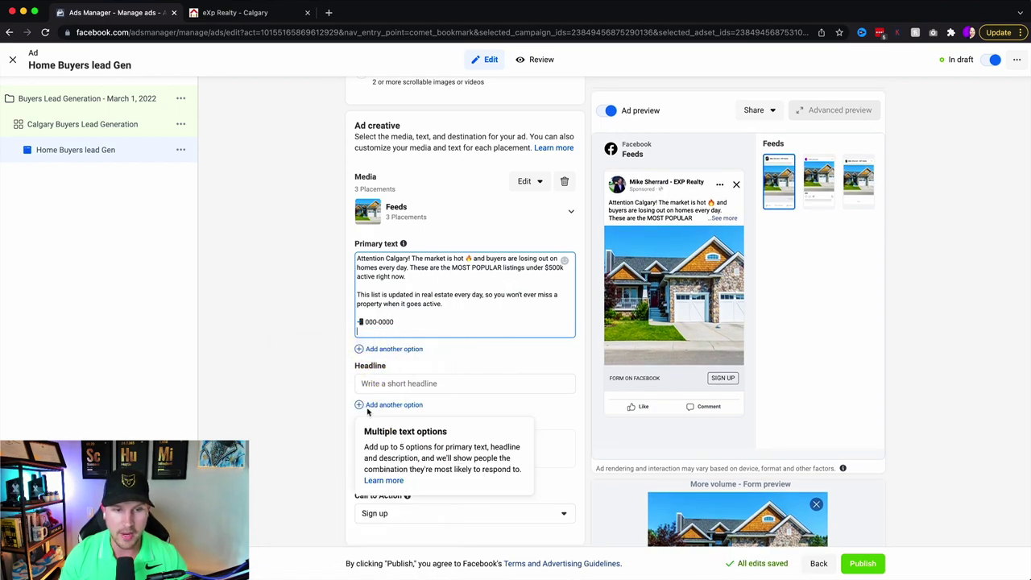
text(👇)
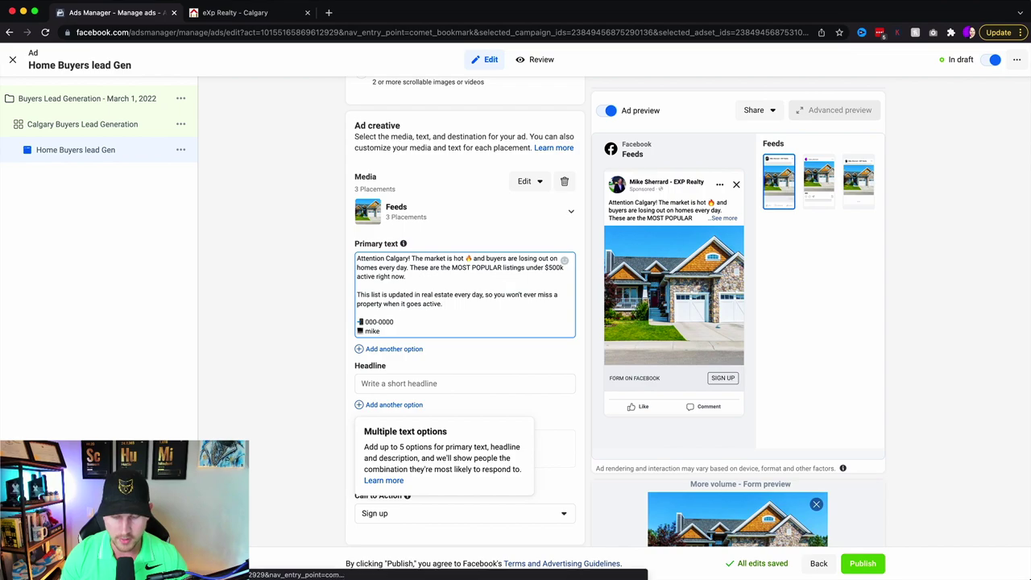
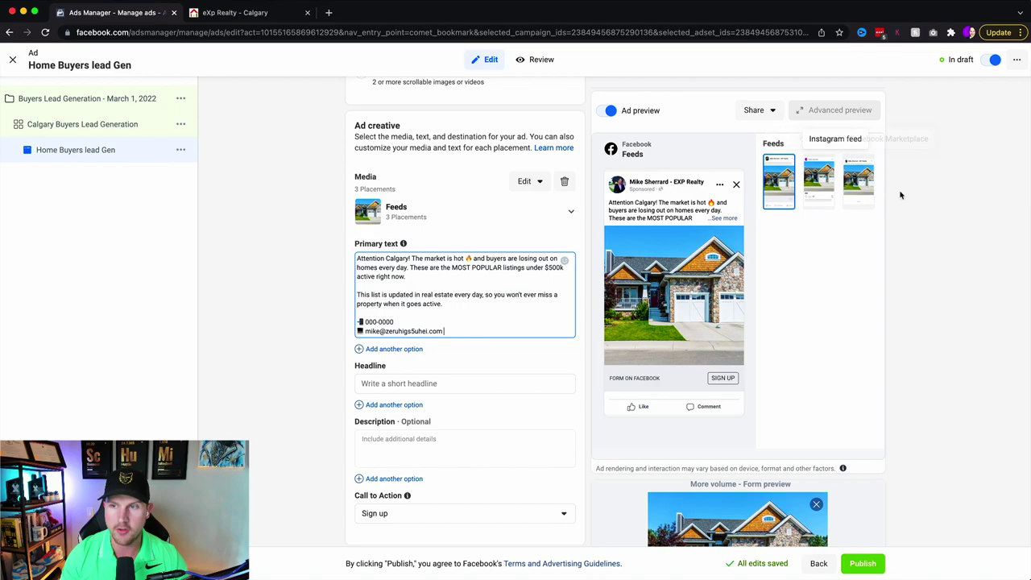
- Enter headline 'Most Popular Listings Under $500k RIGHT NOW' and check Instagram, Marketplace and Facebook previews
click(407, 385)
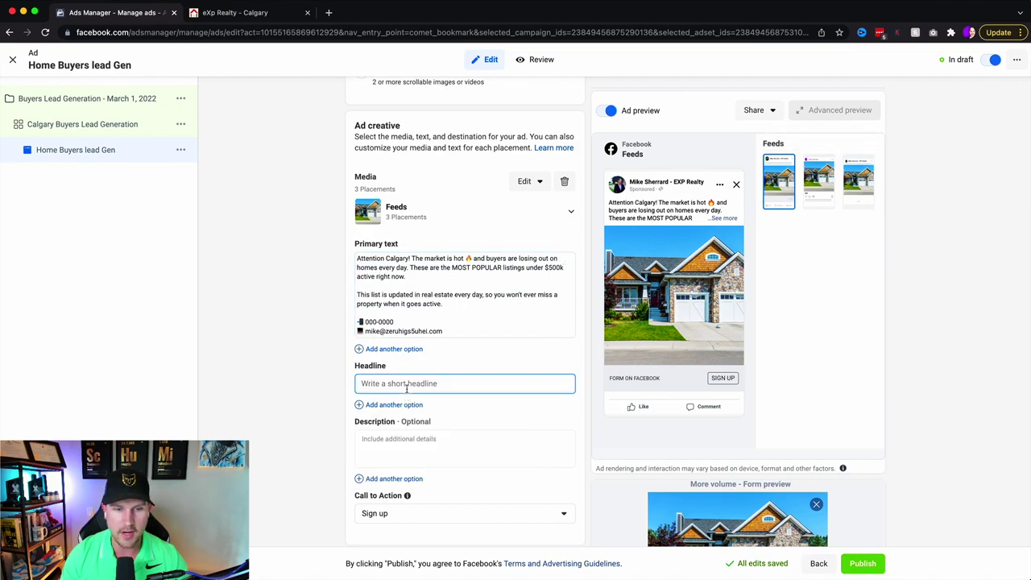
text(Mo)
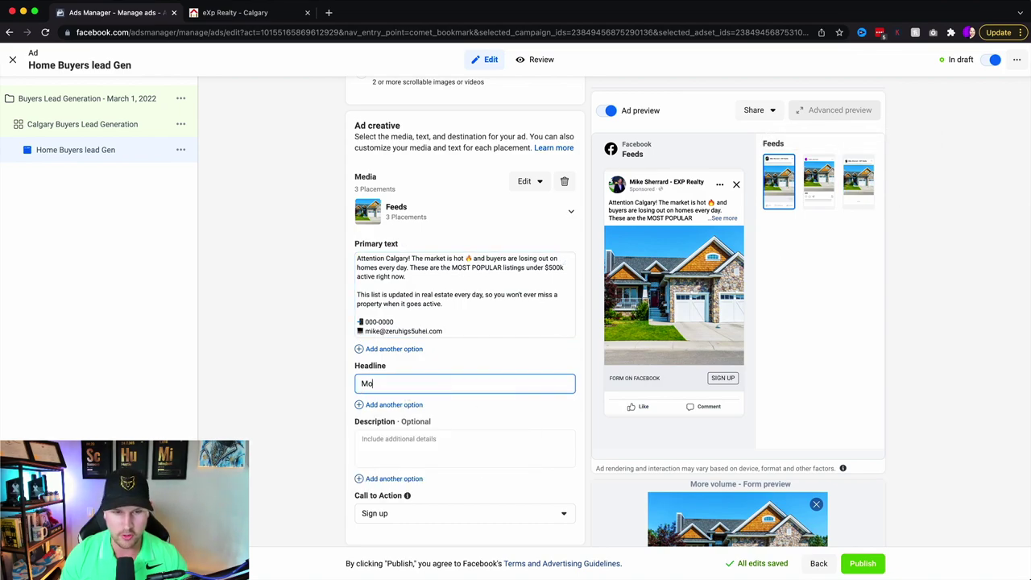
text(st Popular)
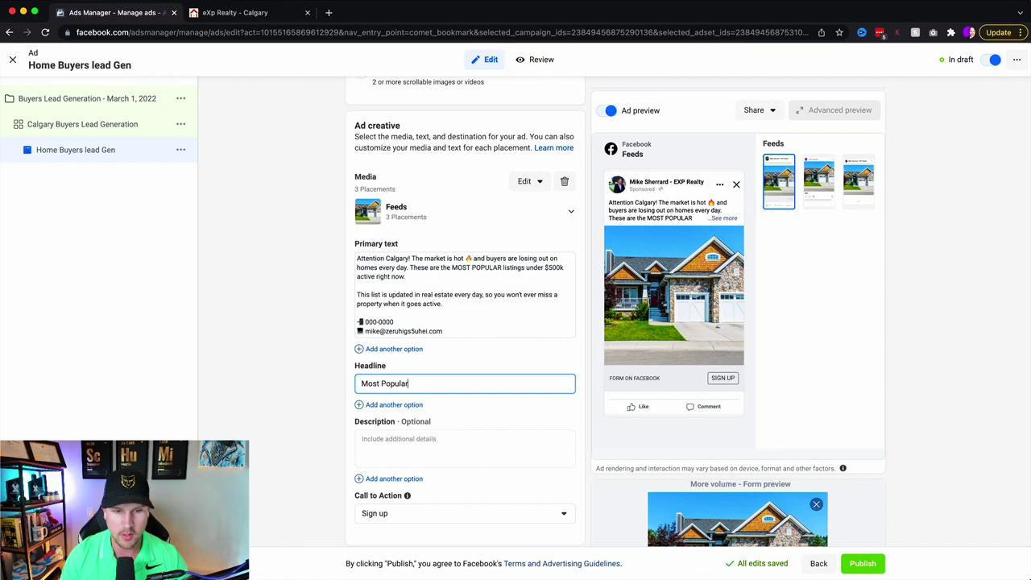
text( Listings Under)
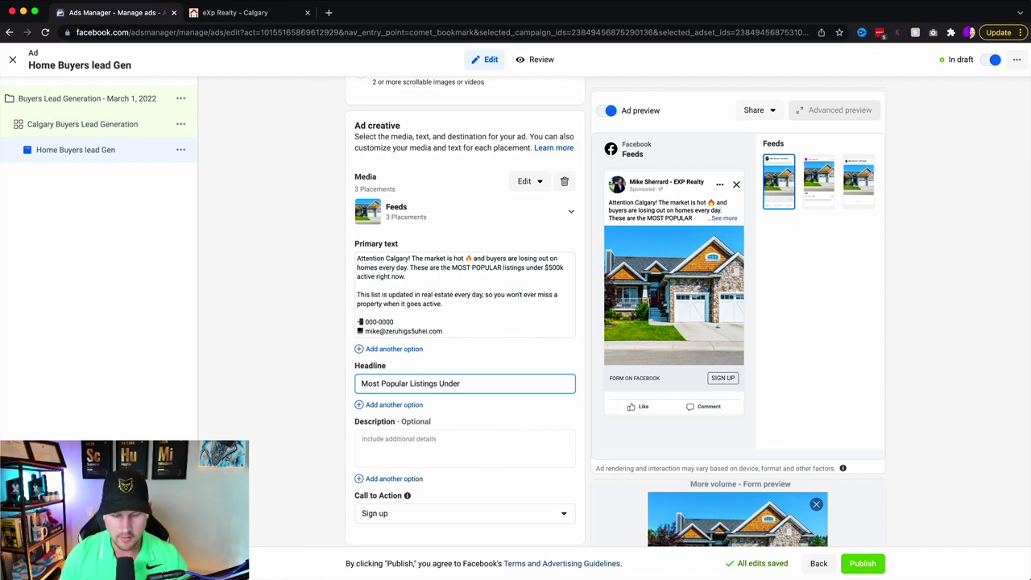
text( $500k RIGHT NOW)
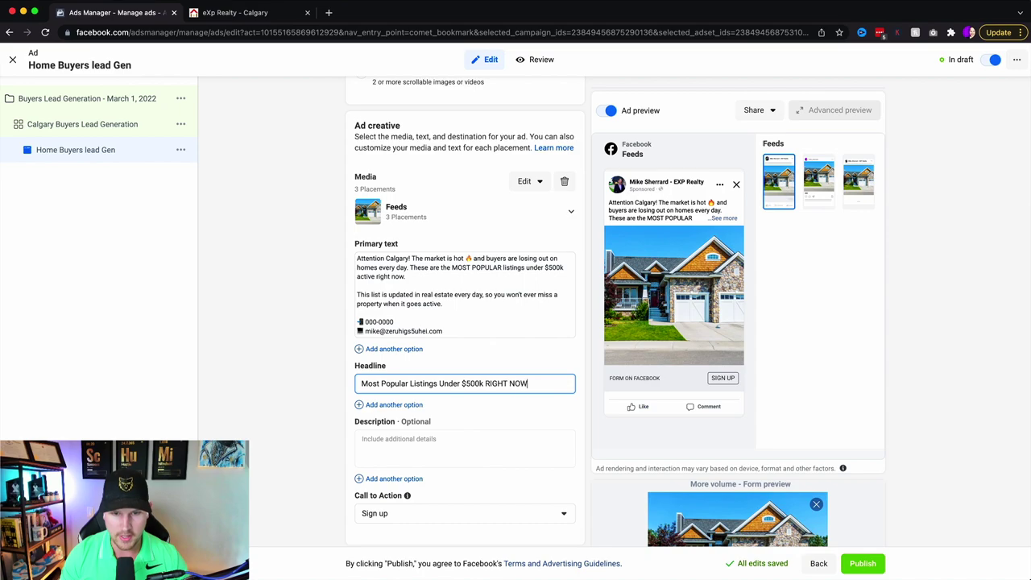
click(516, 396)
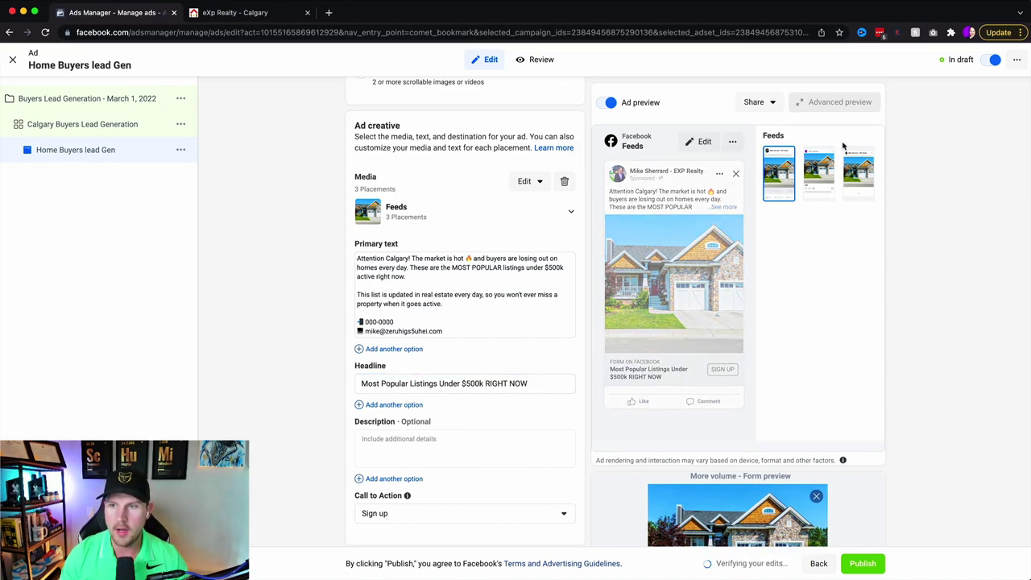
click(817, 173)
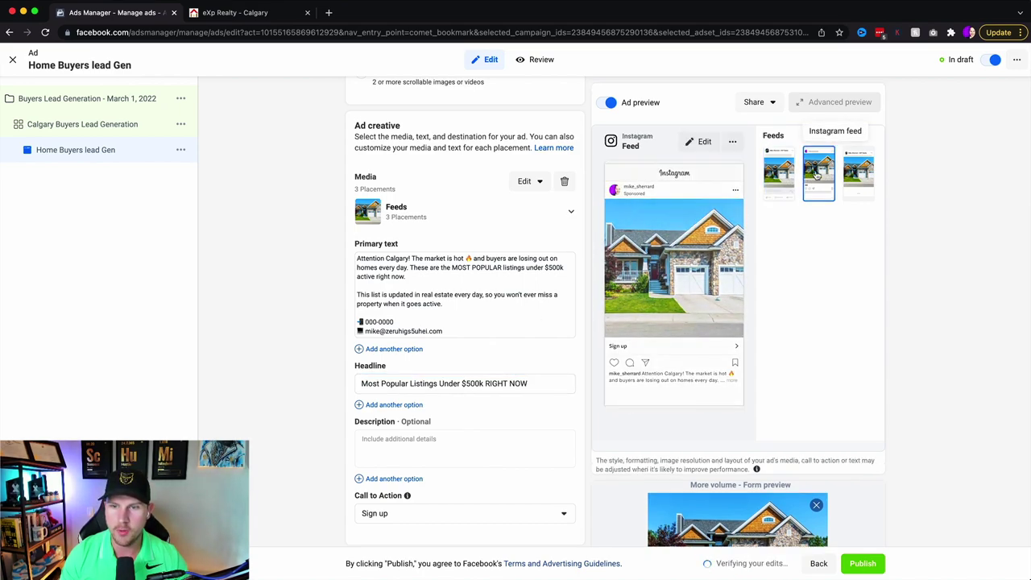
click(862, 185)
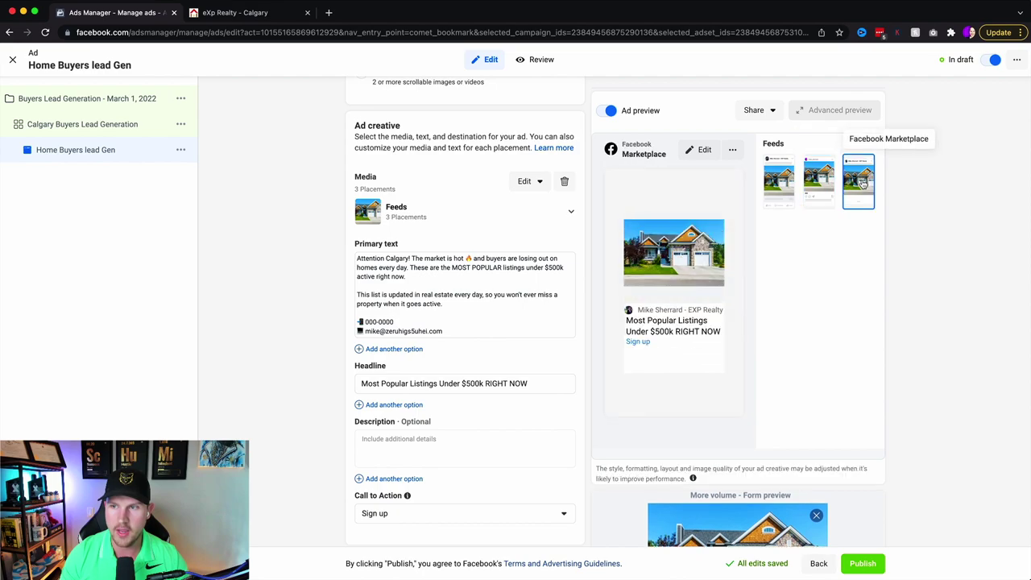
click(779, 181)
- Switch the call to action from Sign up to Learn more
scroll(386, 391, down, 4)
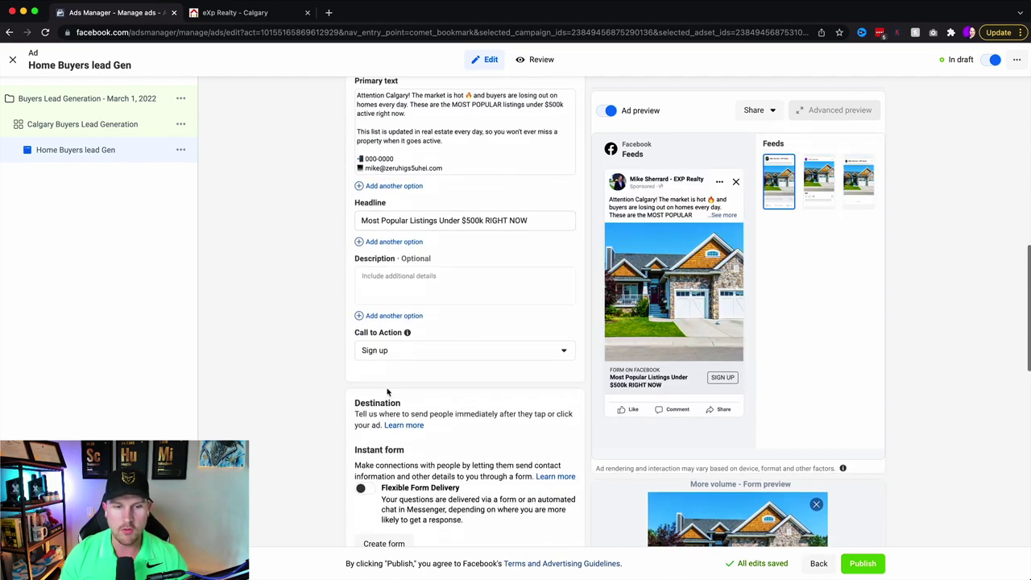
click(407, 351)
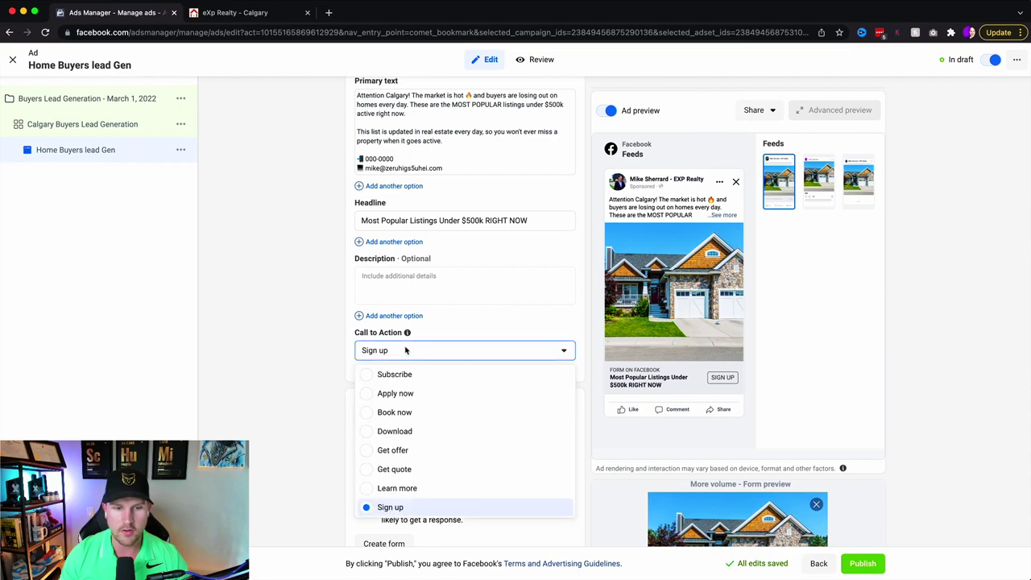
click(397, 488)
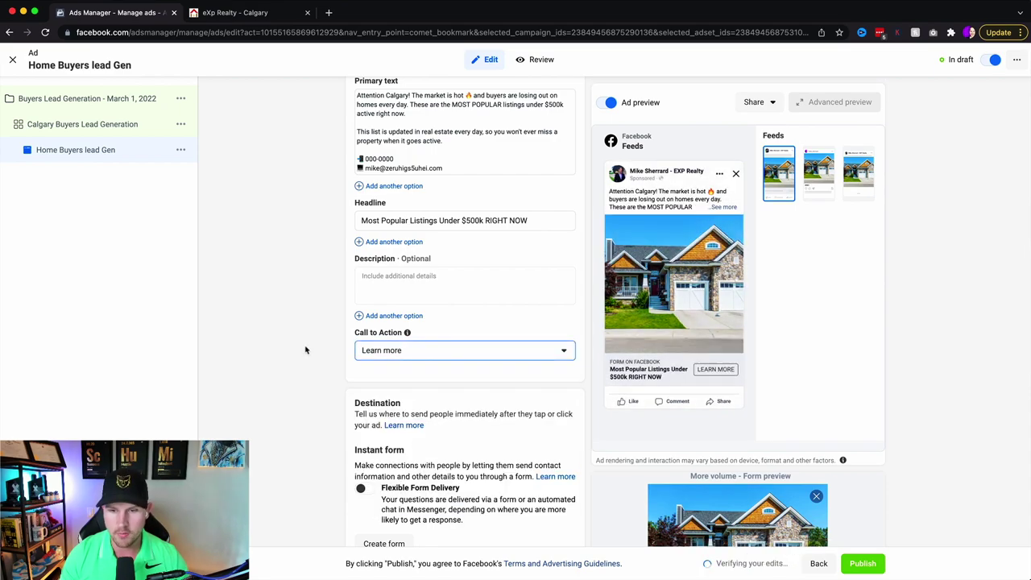
scroll(306, 349, down, 4)
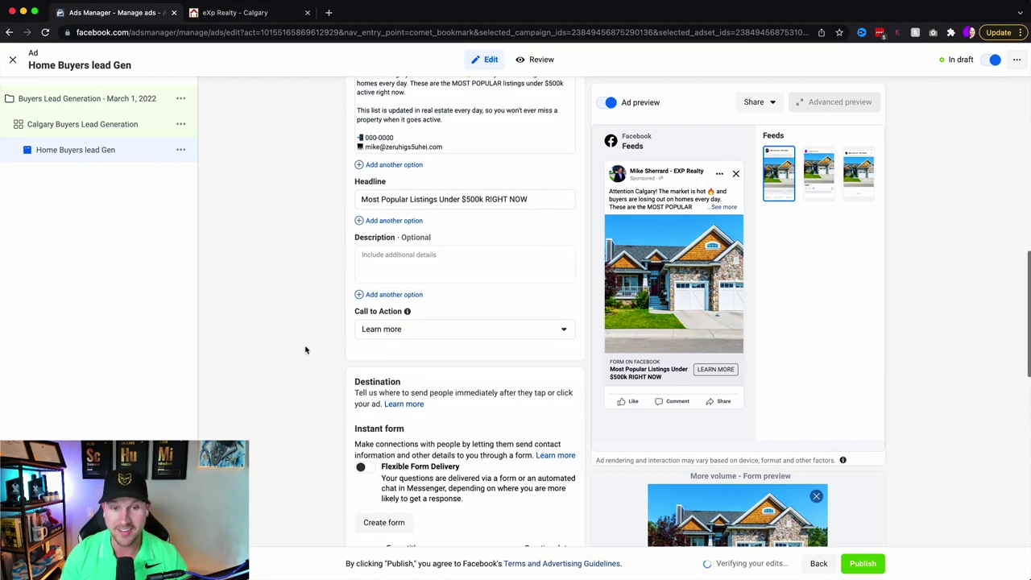
scroll(306, 350, down, 1)
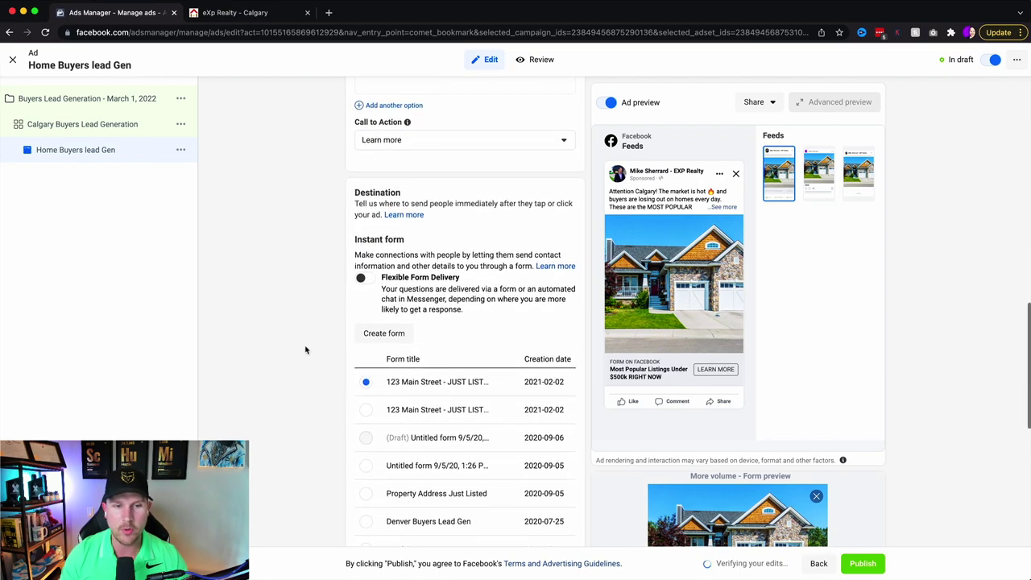
- Create instant form 'Calgary Home Buyers March 1 2022' past the housing notice, using Higher intent
click(398, 331)
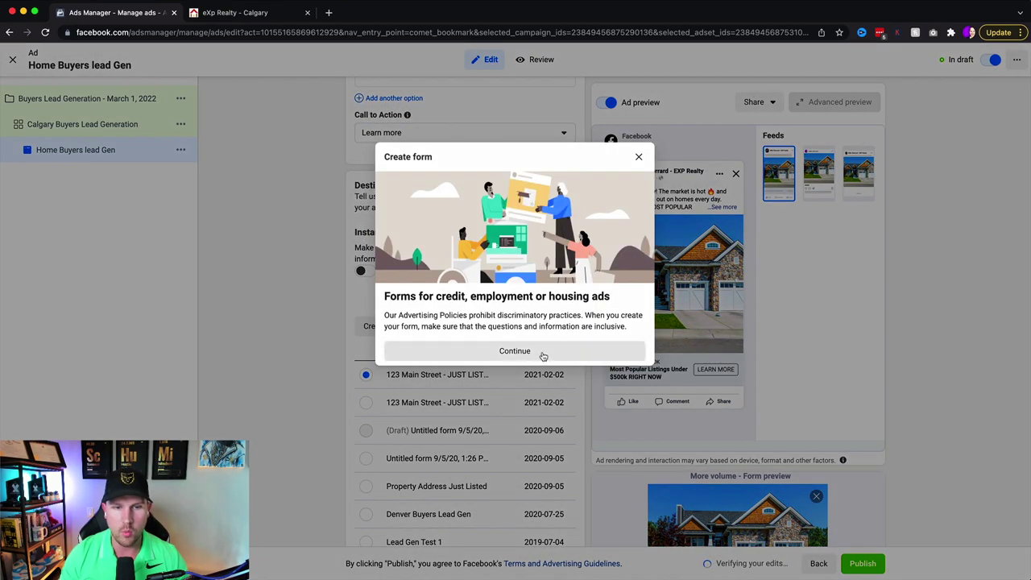
click(541, 353)
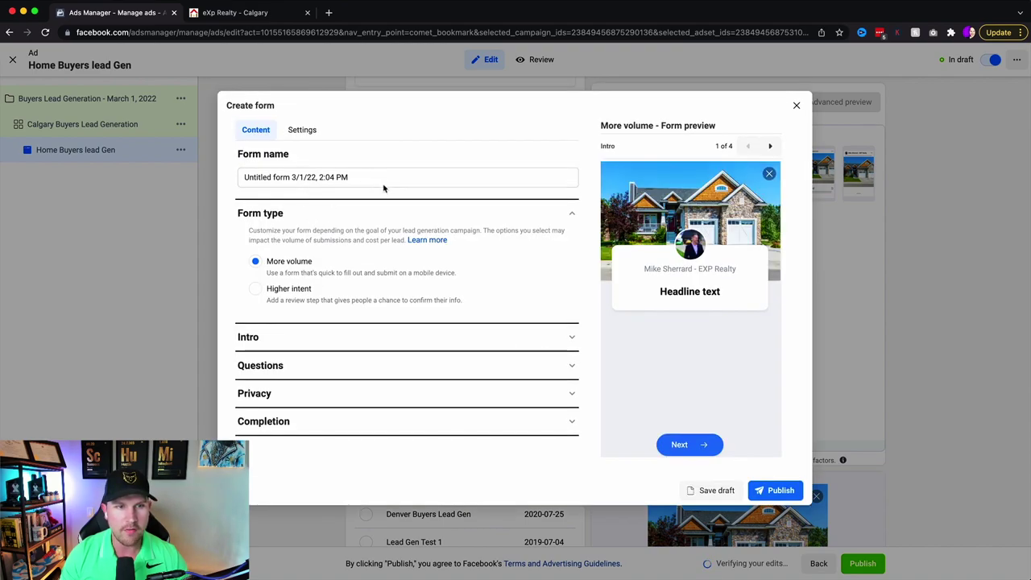
drag(380, 177, 209, 179)
text(Calgar)
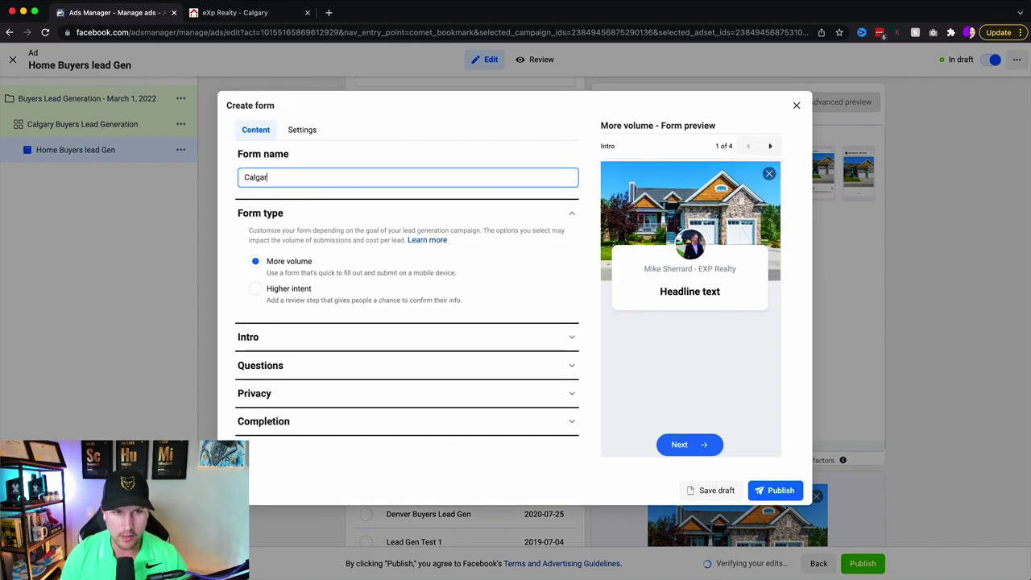
text(y Home Buyers March 1 2022)
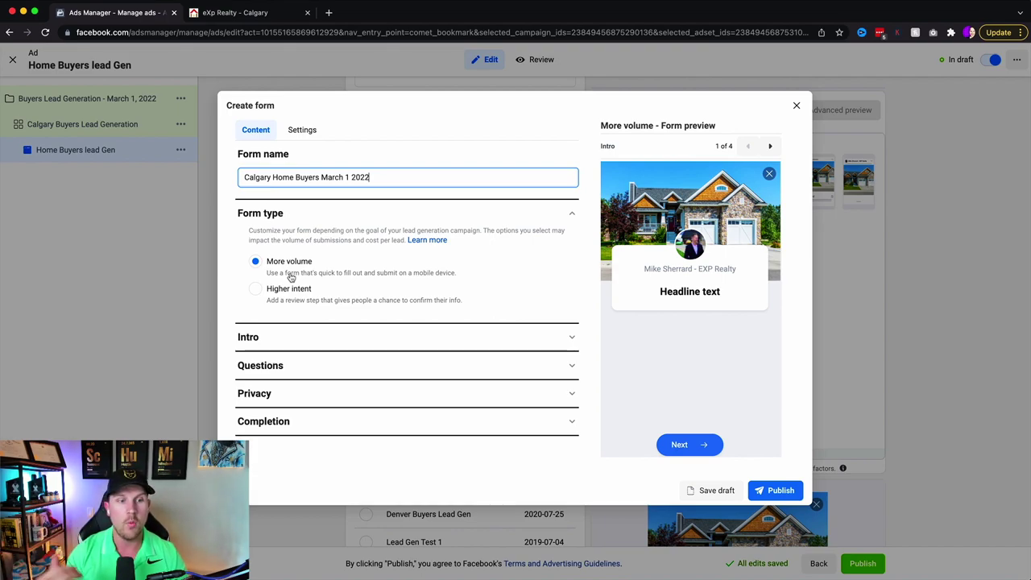
click(303, 304)
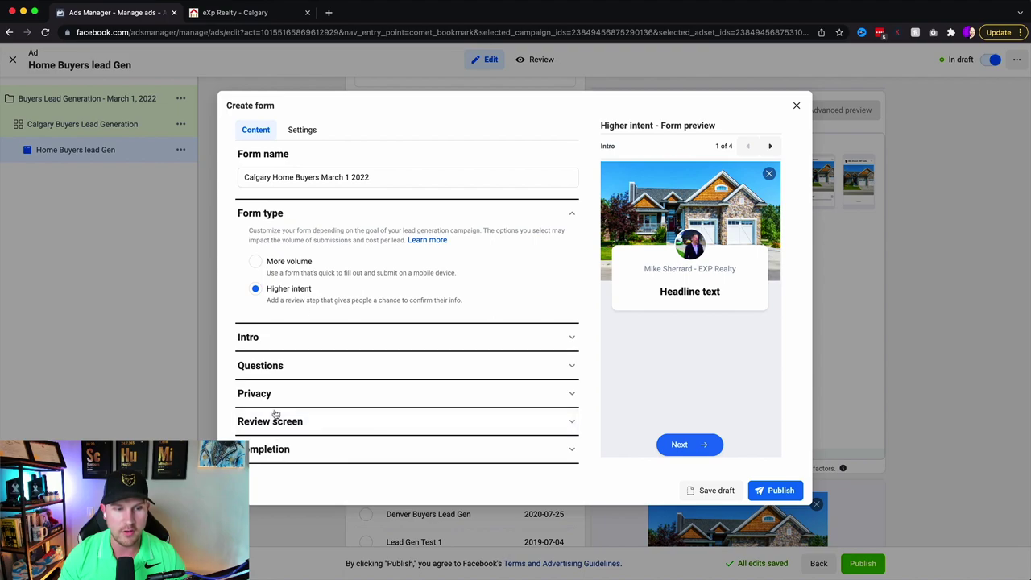
- Compare the More volume and Higher intent form types, settling on More volume
click(272, 272)
click(279, 289)
click(287, 264)
click(291, 291)
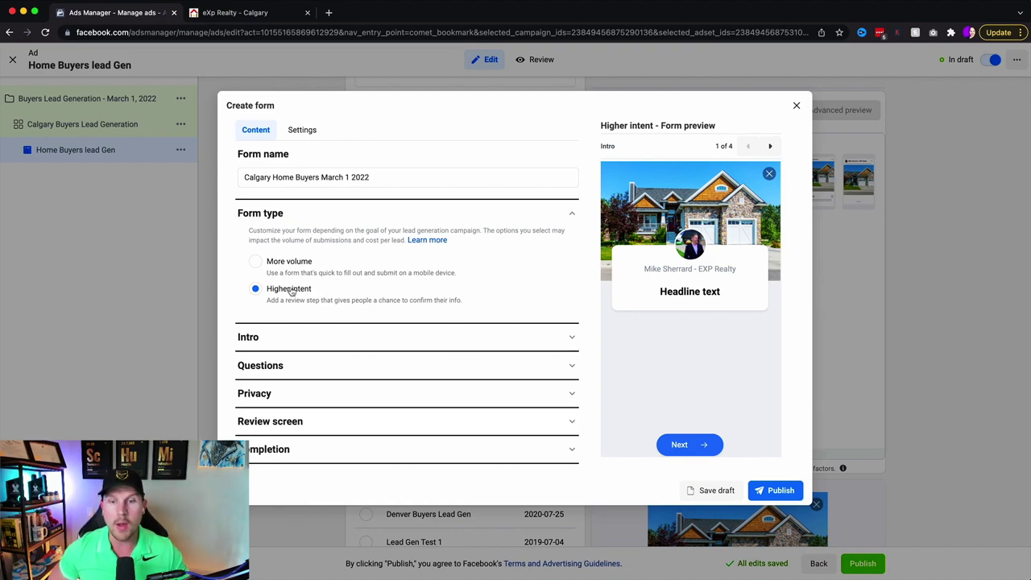
click(288, 273)
- Write the intro headline 'Where would you like us to send the Free list of homes?' and expand Questions
click(297, 340)
scroll(296, 322, down, 3)
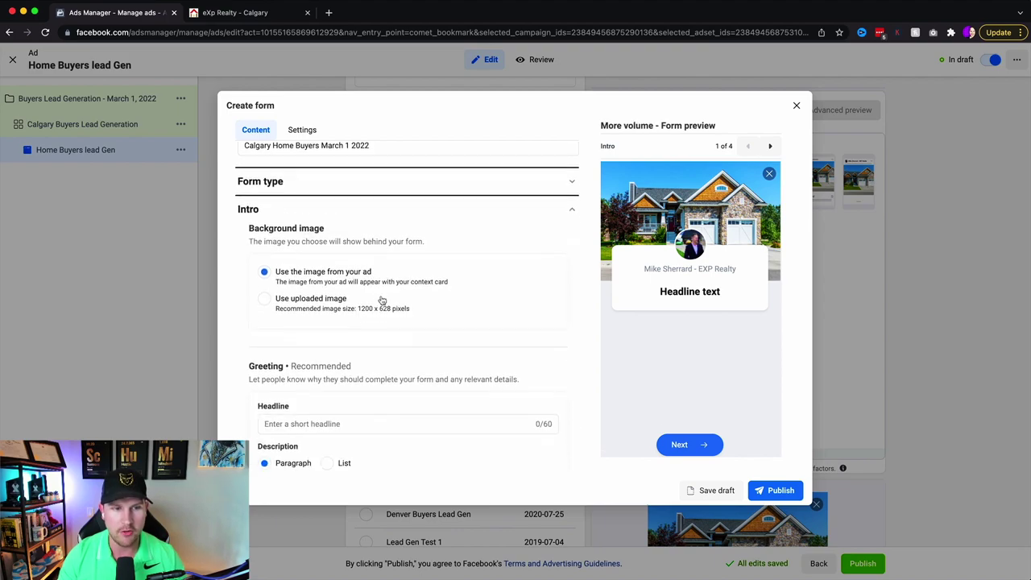
scroll(307, 156, up, 1)
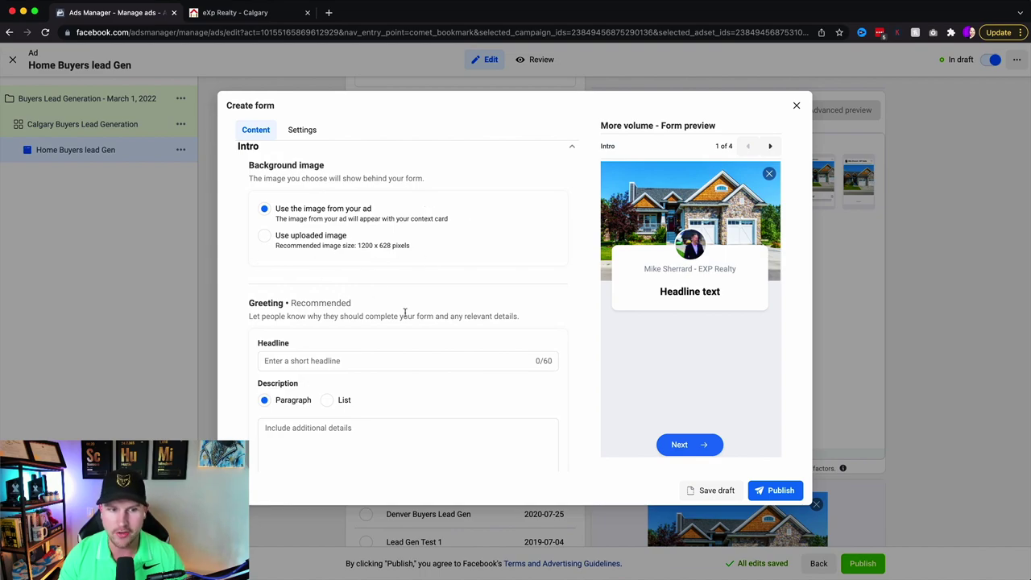
scroll(405, 314, down, 2)
click(363, 294)
text(Whgere)
key(BackSpace)
key(BackSpace)
key(BackSpace)
key(BackSpace)
text(ere would )
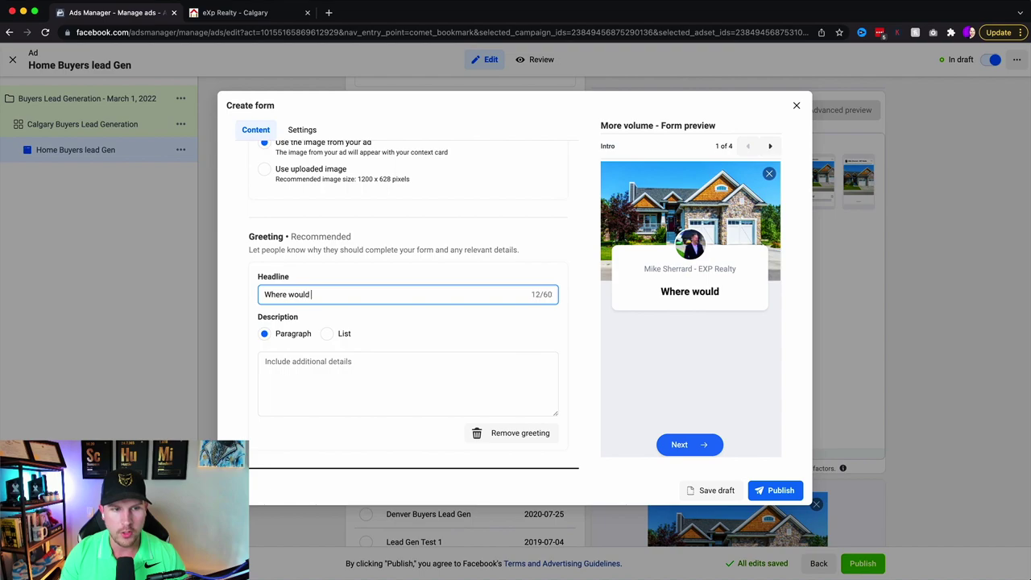
text(you like us to send the F)
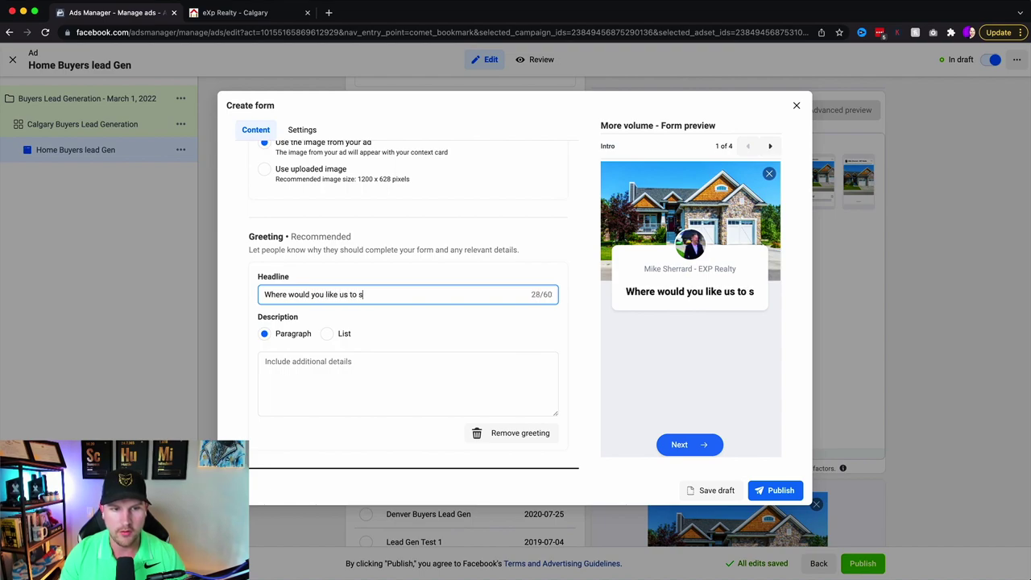
text(ree list of homes?)
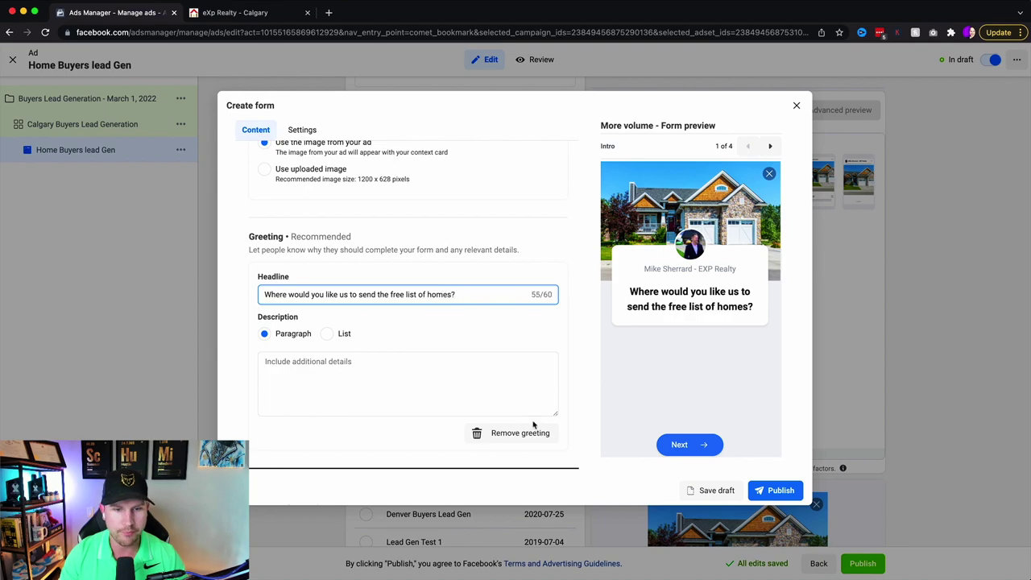
scroll(345, 285, down, 2)
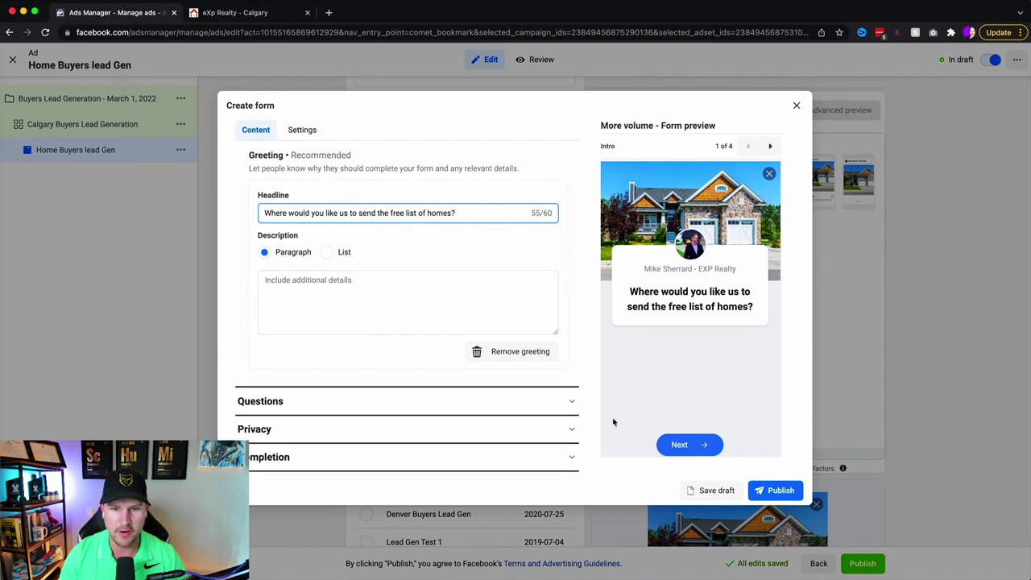
click(570, 401)
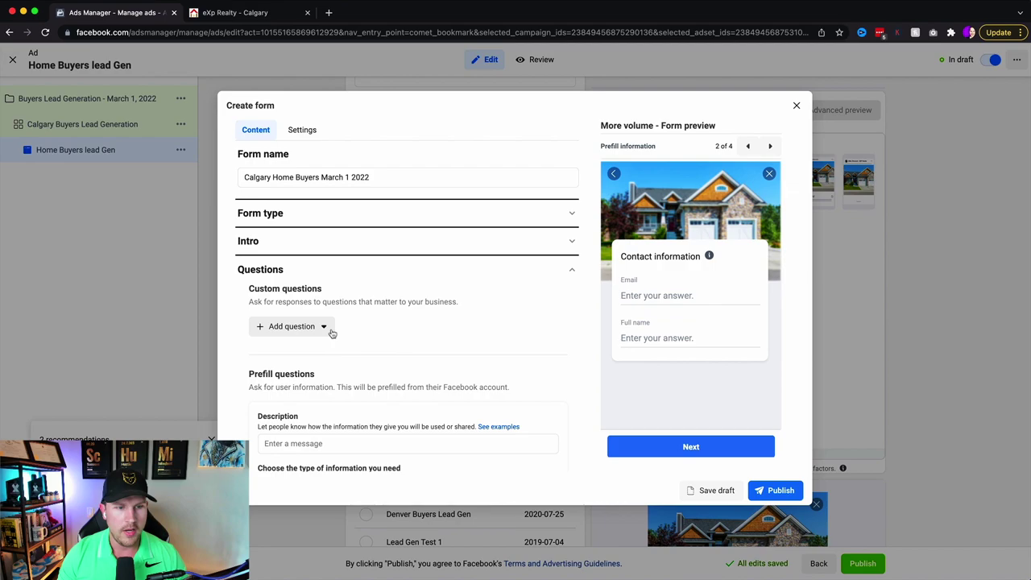
- Add Phone number from Contact fields as a prefill question and move Full name above Email
scroll(330, 329, down, 5)
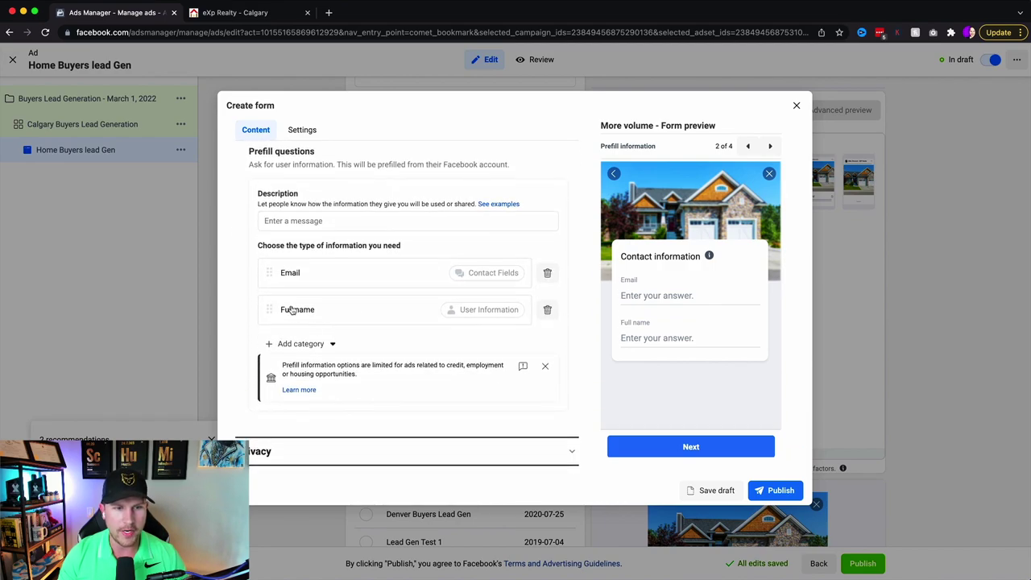
click(327, 343)
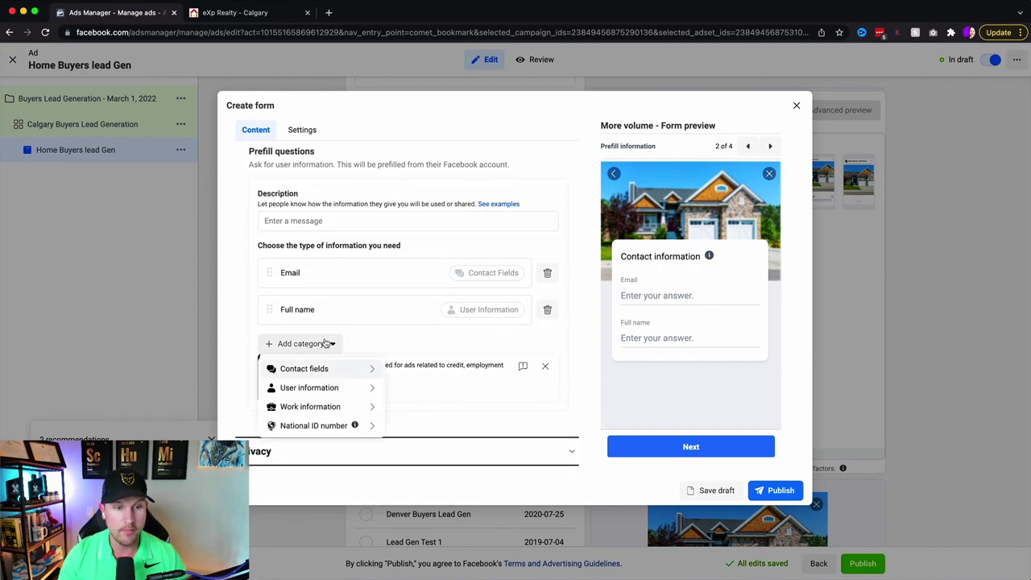
mouse_move(310, 368)
click(431, 385)
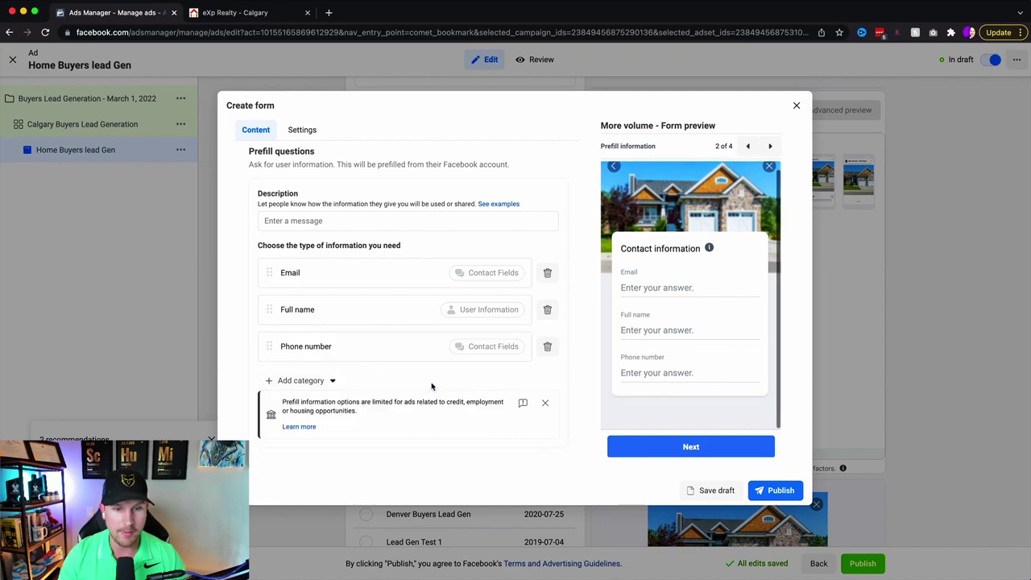
drag(271, 310, 271, 268)
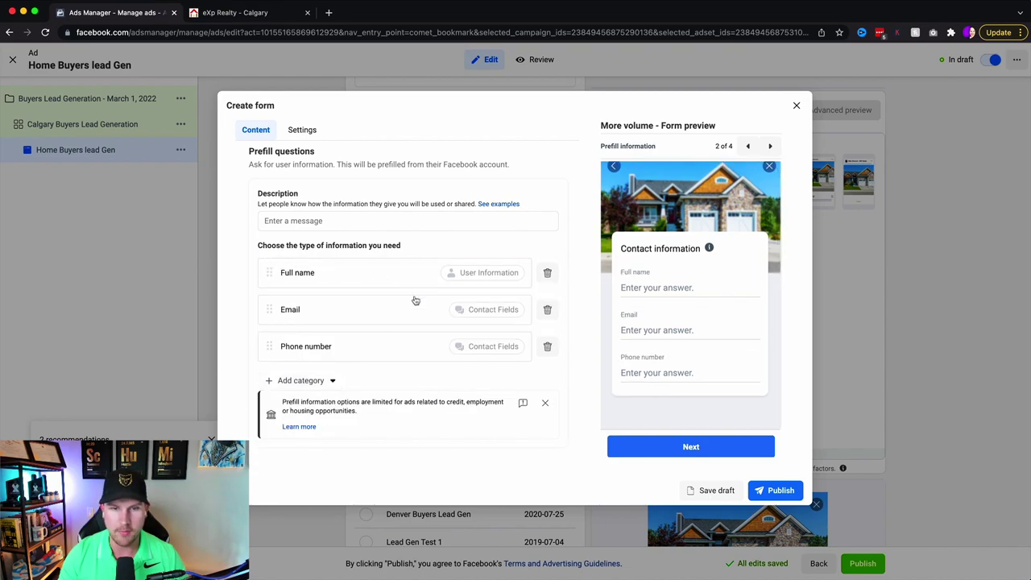
- Expand the form's Privacy section and switch to the eXp Realty website
scroll(415, 299, down, 2)
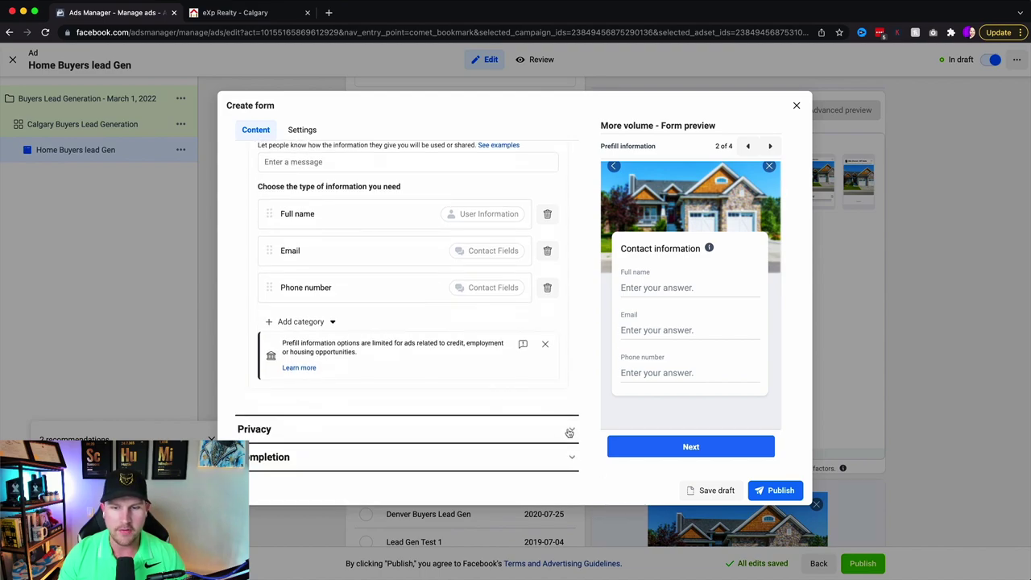
click(569, 430)
click(272, 19)
scroll(400, 483, down, 15)
- Link the form's privacy policy to the eXp Realty Privacy Policy page URL, labelled 'Privacy Policy'
click(405, 567)
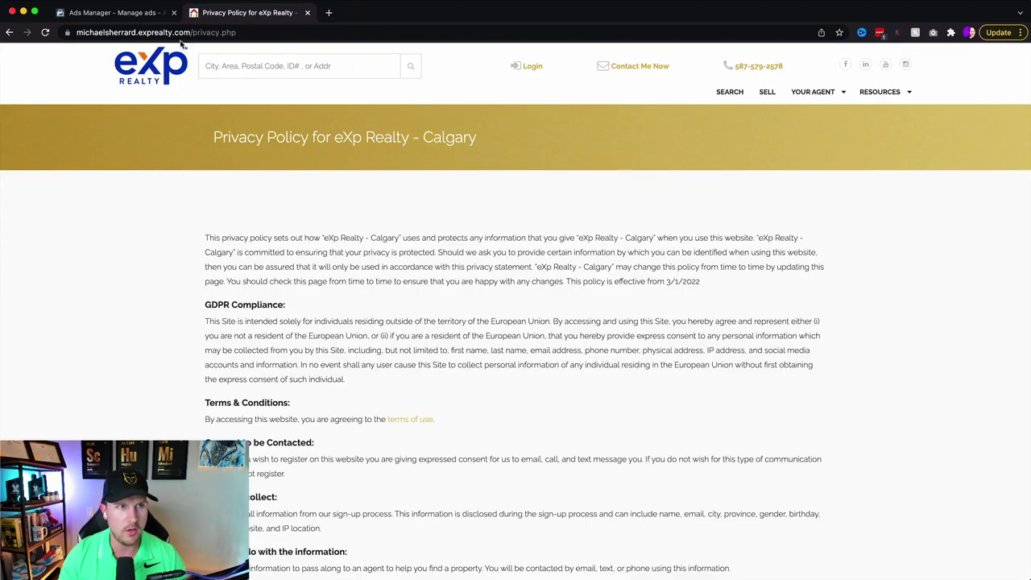
click(178, 32)
key(ctrl+c)
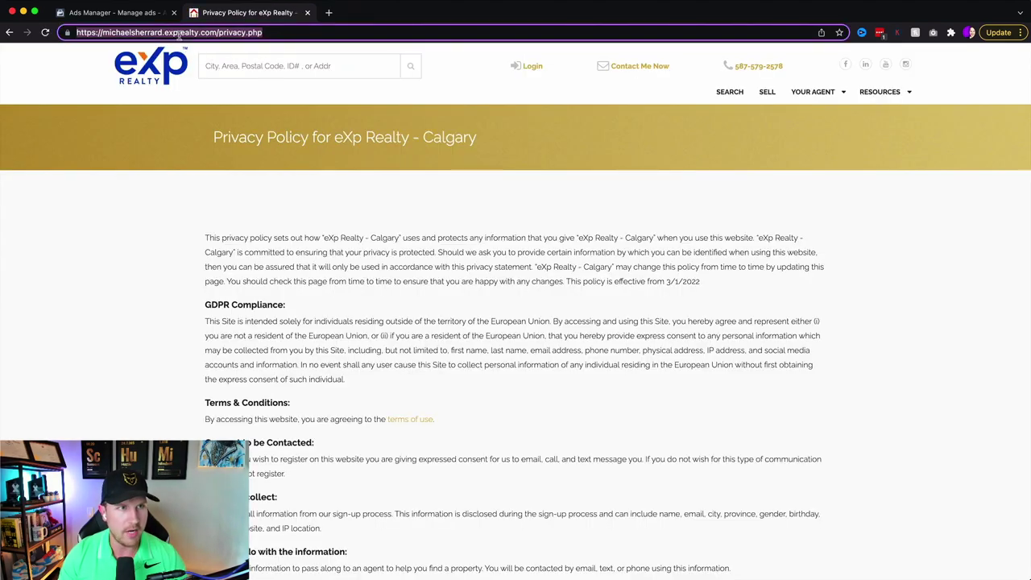
click(125, 13)
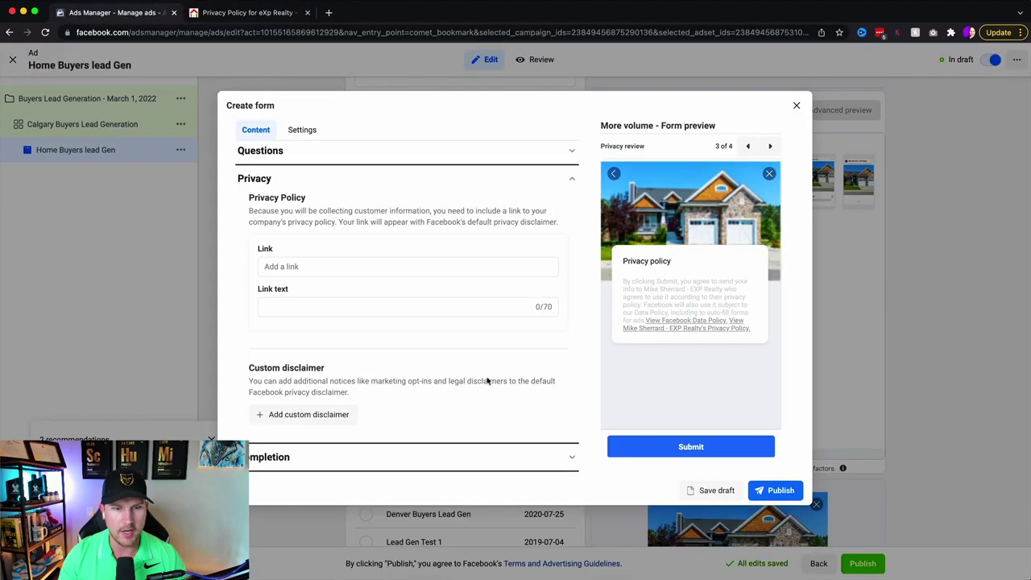
click(301, 310)
key(ctrl+v)
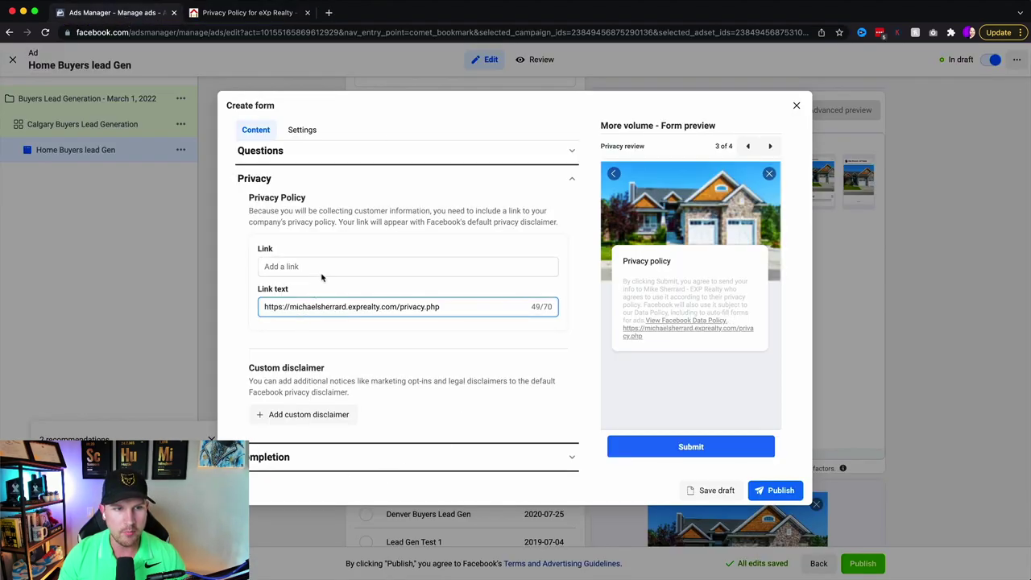
key(ctrl+z)
click(320, 267)
key(ctrl+v)
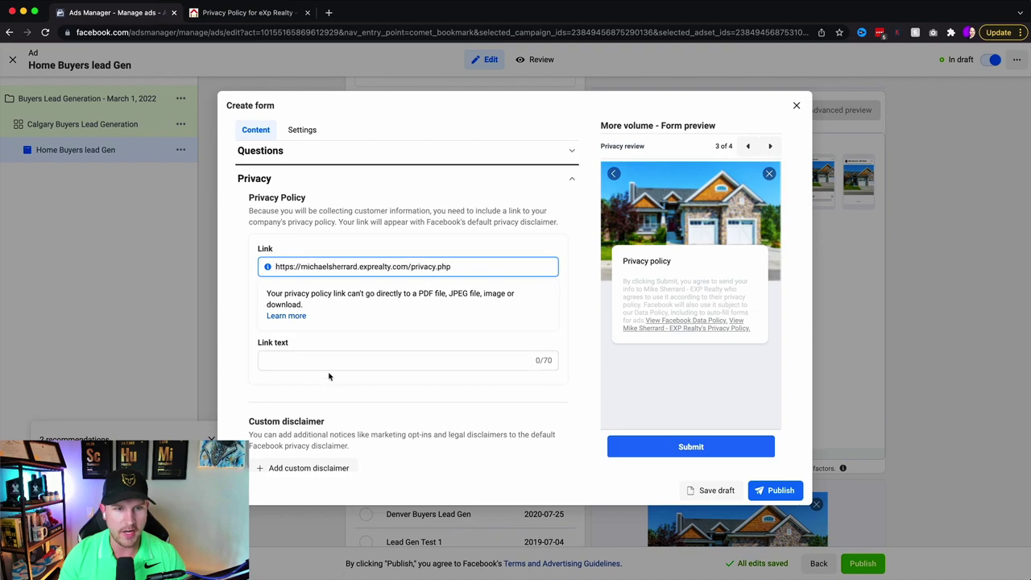
click(331, 360)
text(Priva)
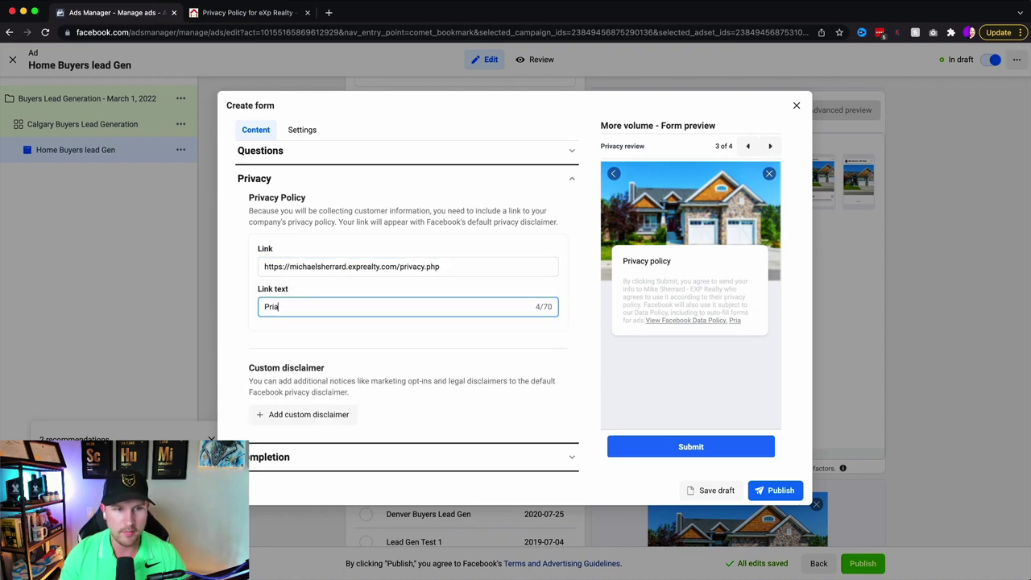
key(BackSpace)
text(vacy Policy)
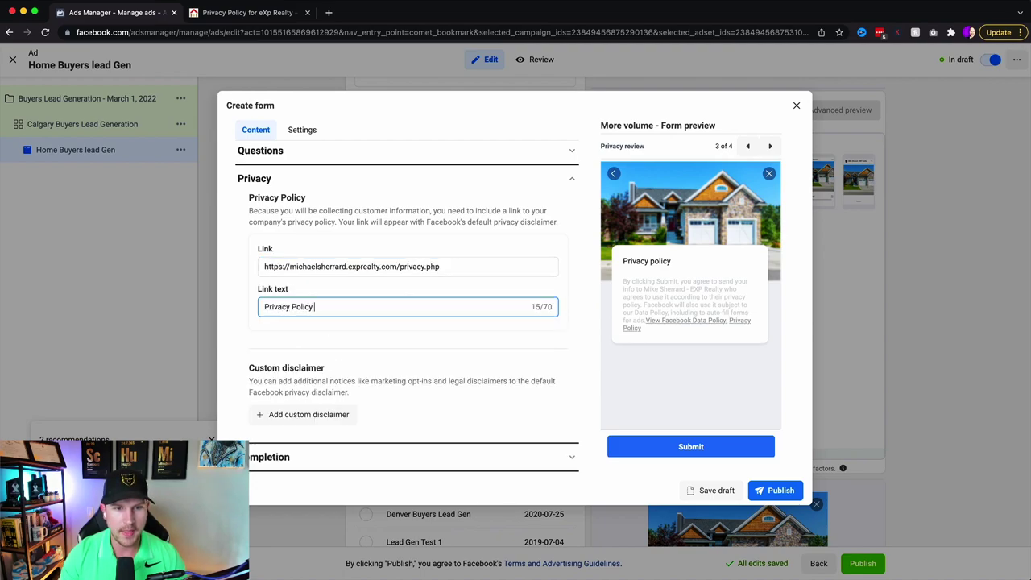
- Change the completion headline to 'Thank you! Click below for your free list of homes!'
click(571, 457)
triple_click(410, 224)
text(Thank you! Click below for your free list of homes!)
- Set the completion description to 'If you want to know' and button text to 'View Free List of Homes'
triple_click(451, 269)
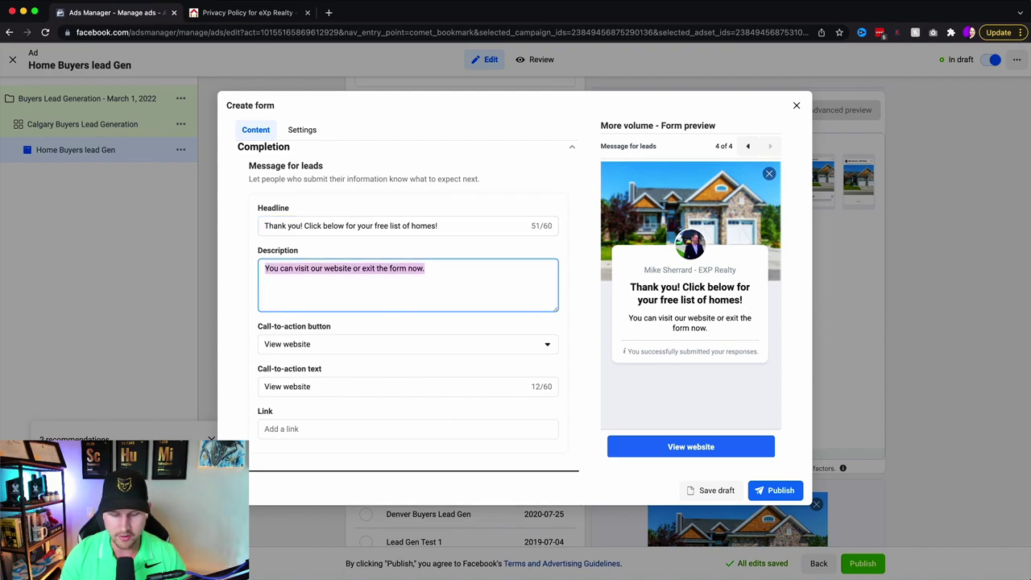
text(If you want to know)
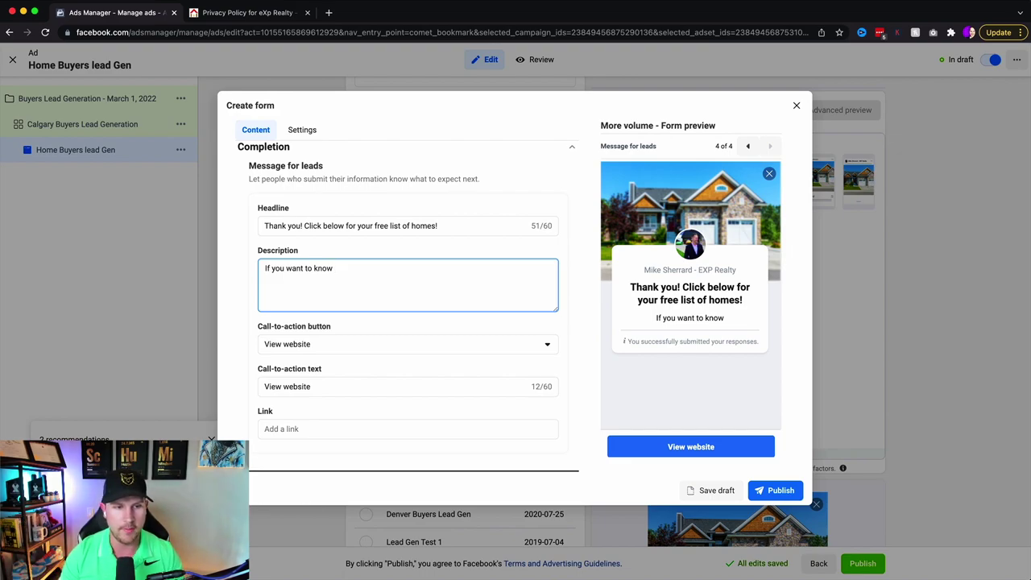
drag(347, 388, 232, 392)
text(View Free List of Homes)
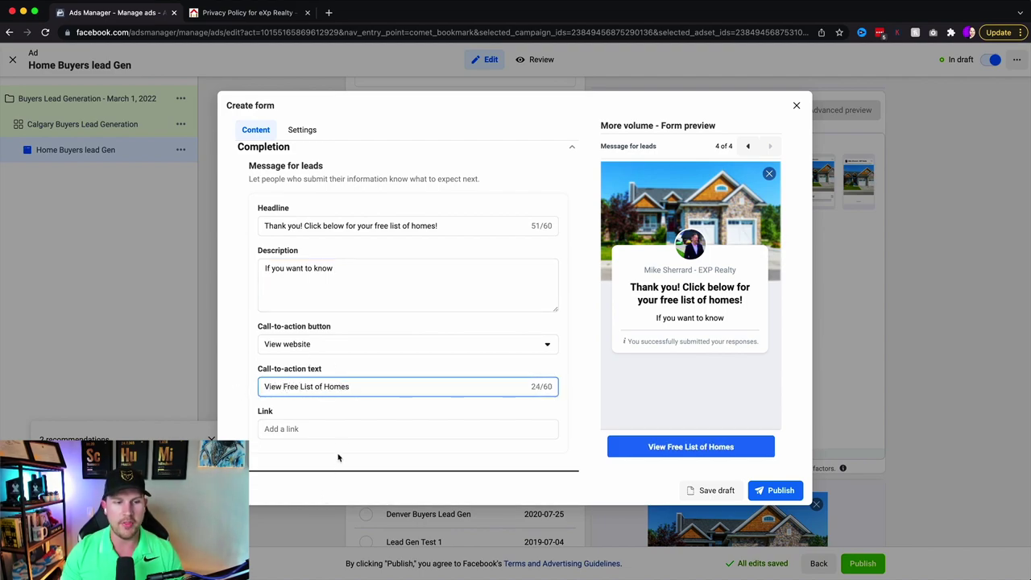
click(344, 429)
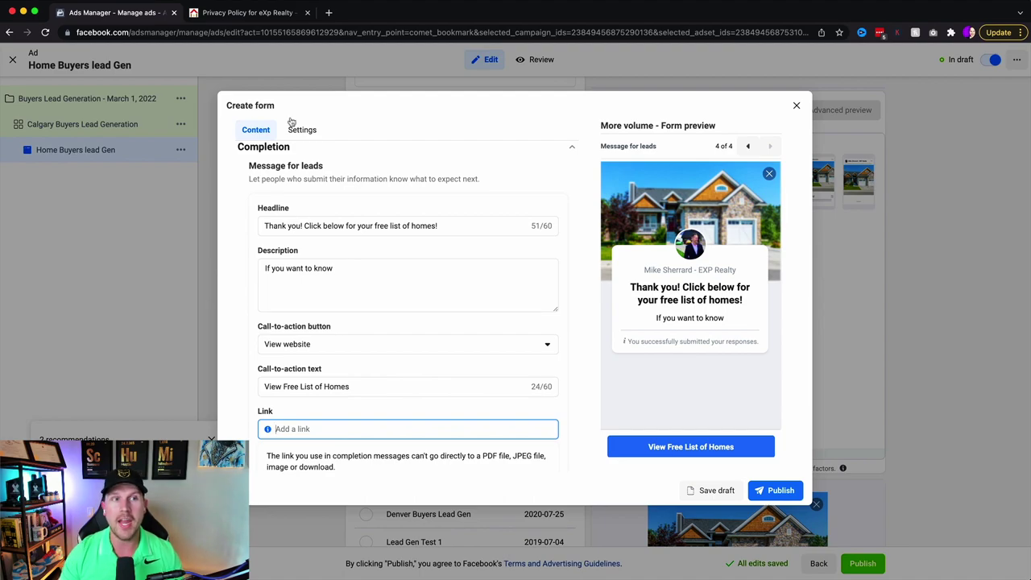
click(245, 13)
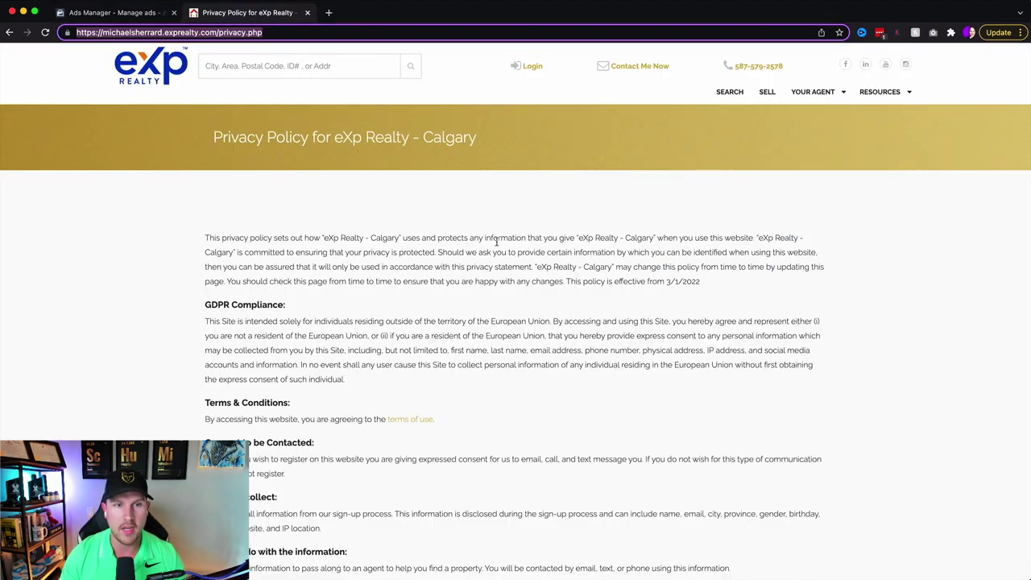
- Search eXp Realty for Greater Calgary AB single-family homes priced up to $500,000
click(151, 69)
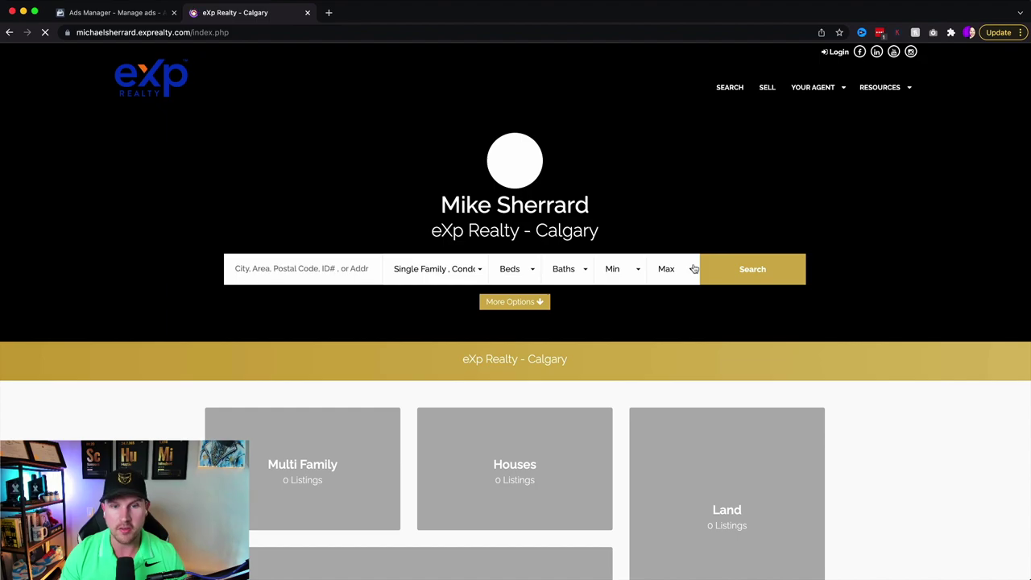
click(362, 269)
click(274, 295)
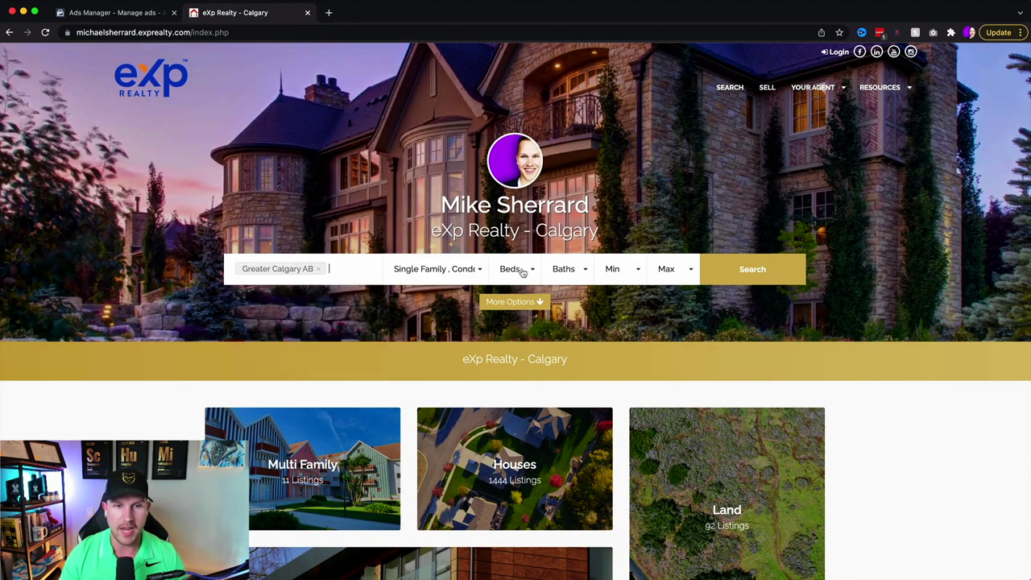
click(469, 274)
click(431, 331)
click(432, 316)
click(433, 345)
click(678, 269)
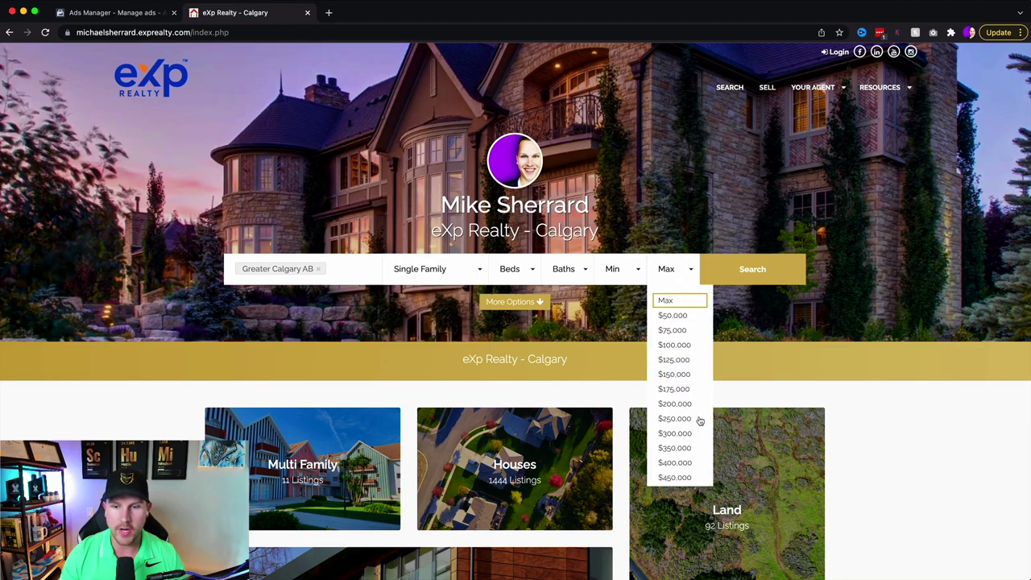
scroll(693, 403, down, 5)
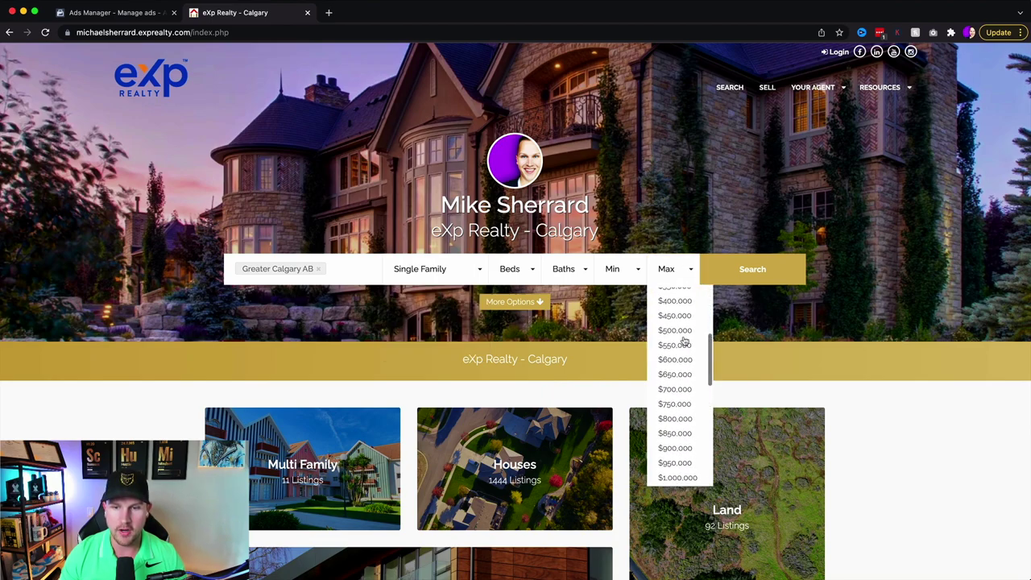
click(684, 331)
click(755, 271)
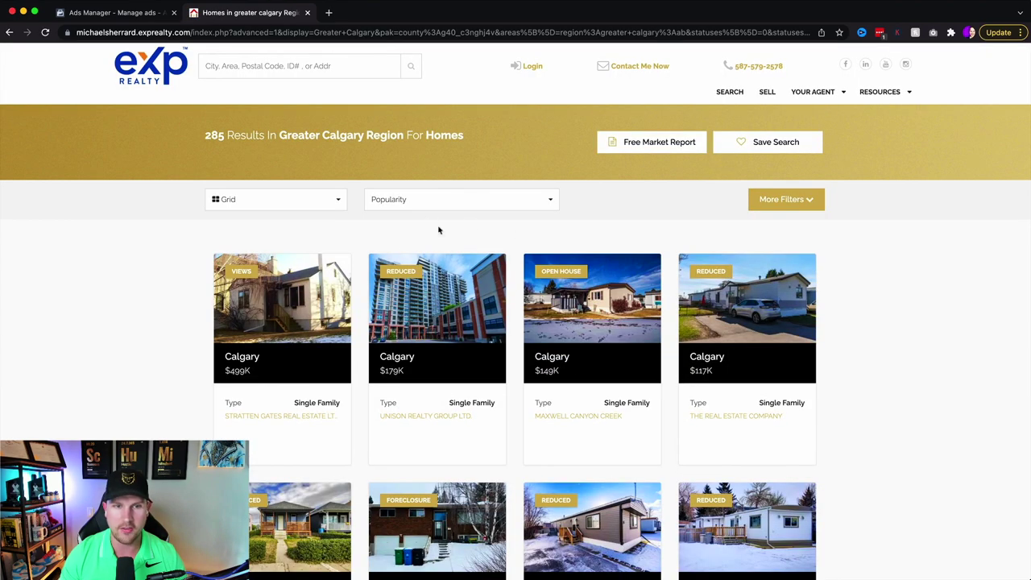
- Keep results sorted by Popularity and paste the results URL as the completion link
click(405, 206)
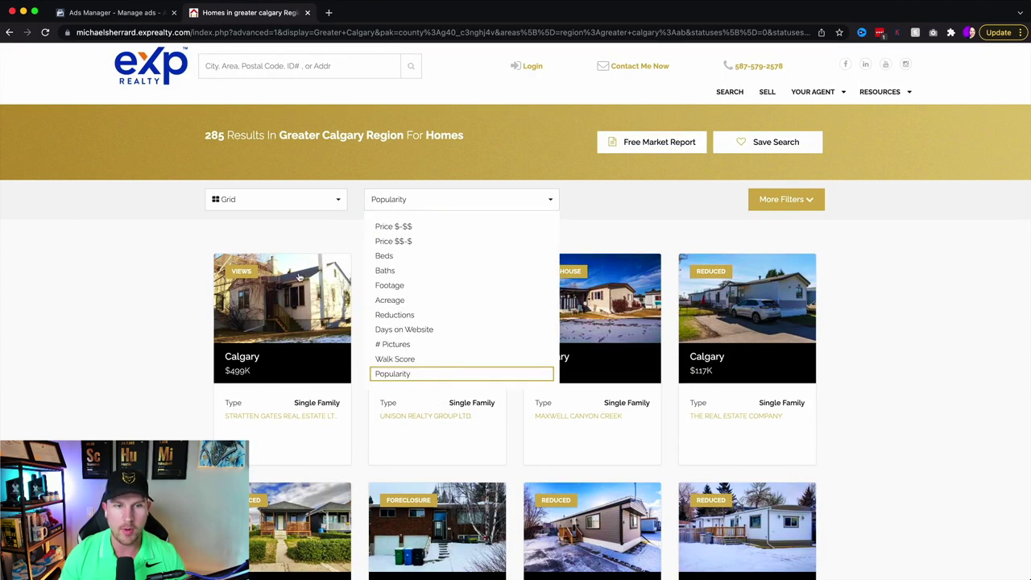
click(139, 259)
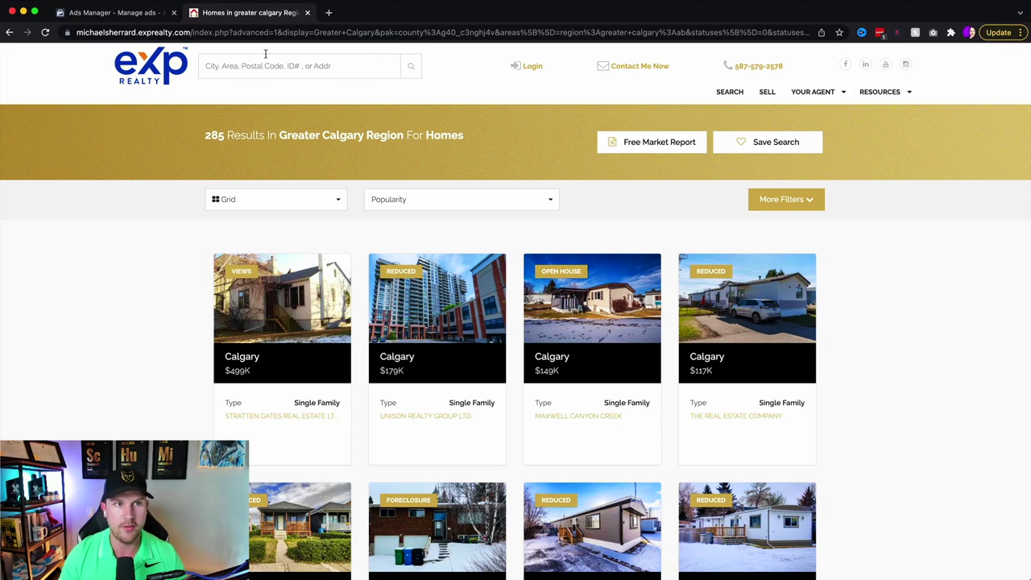
click(286, 32)
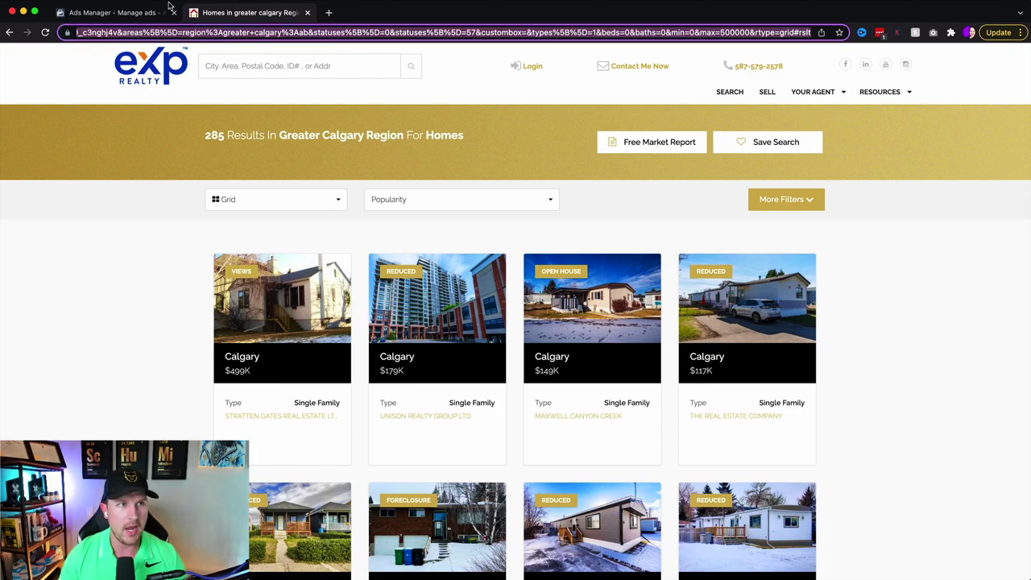
click(104, 12)
key(ctrl+v)
click(552, 414)
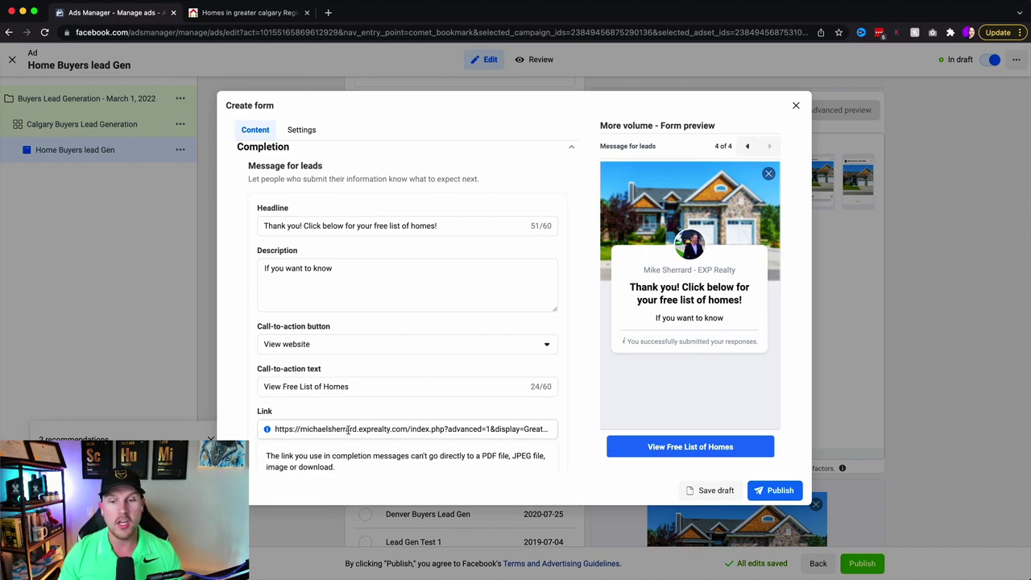
- Close the Create form window and confirm with OK
drag(361, 386, 285, 386)
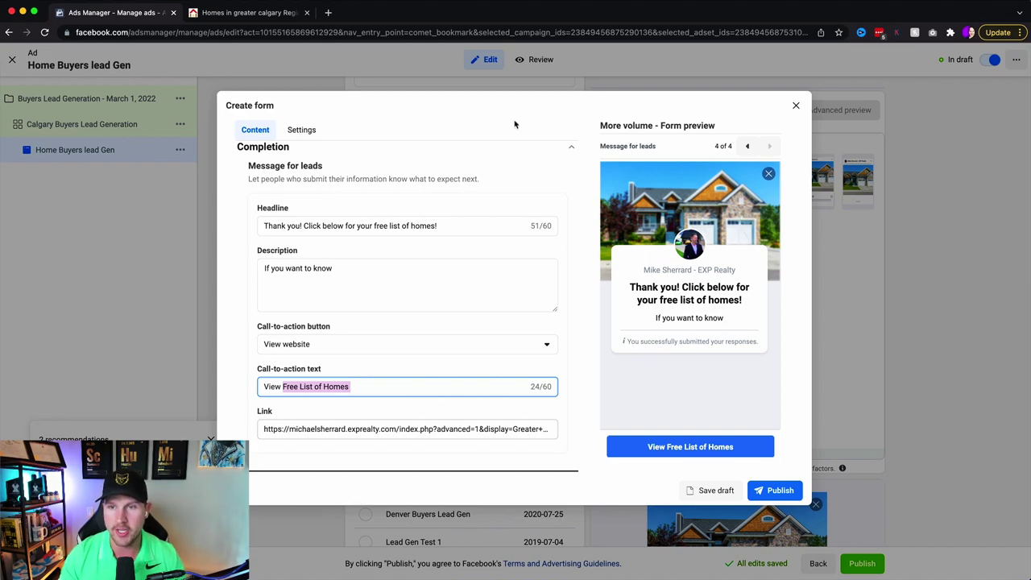
click(796, 104)
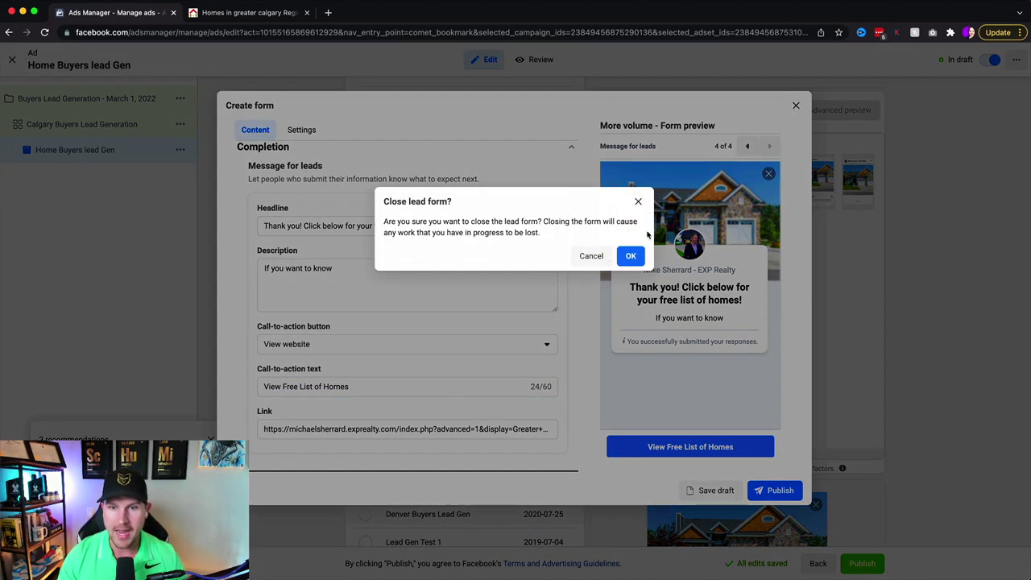
click(630, 255)
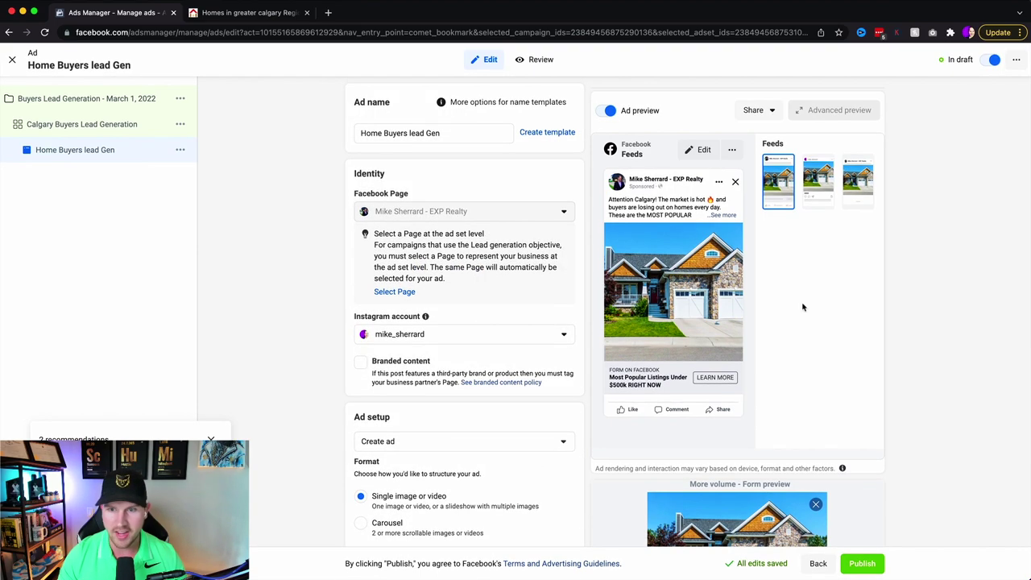
- Choose Edit media for the ad and browse the media library for a replacement image
scroll(564, 337, down, 7)
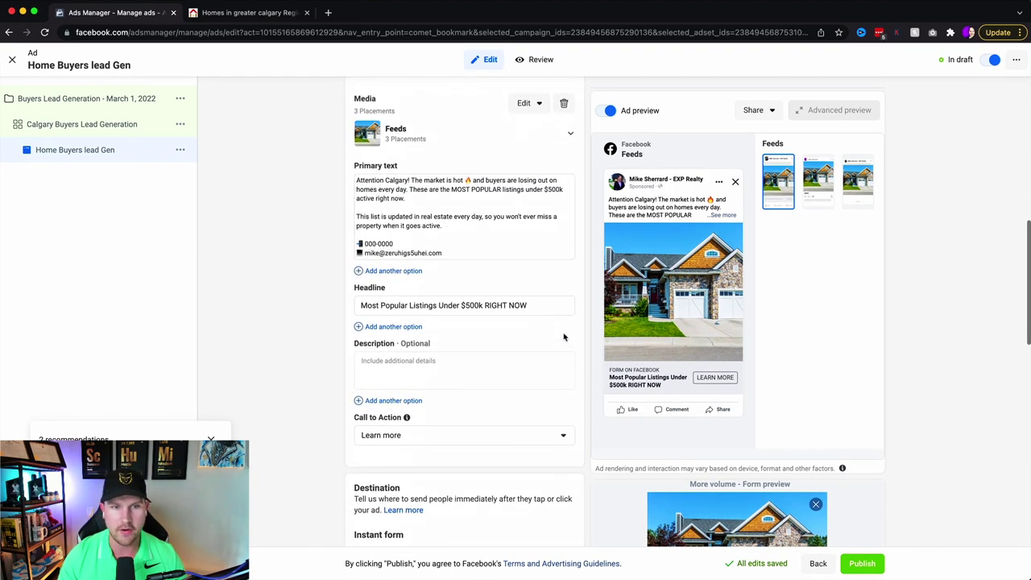
scroll(548, 266, up, 2)
click(524, 191)
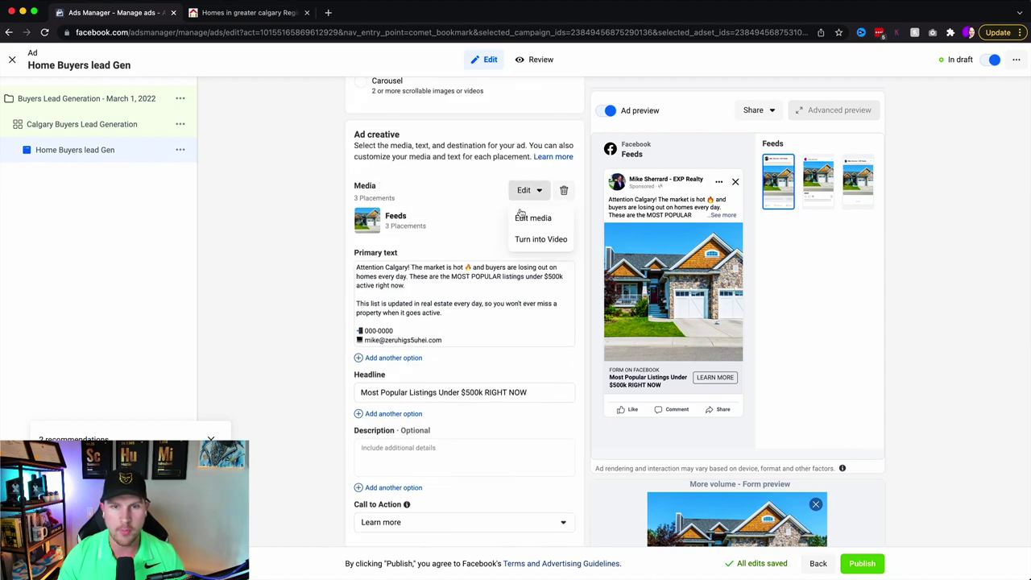
click(533, 218)
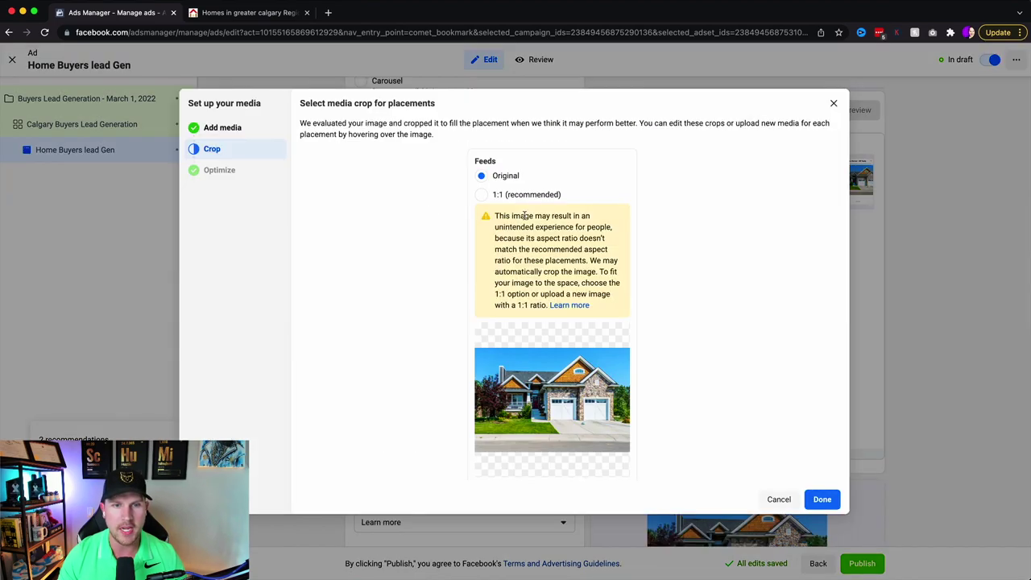
click(220, 127)
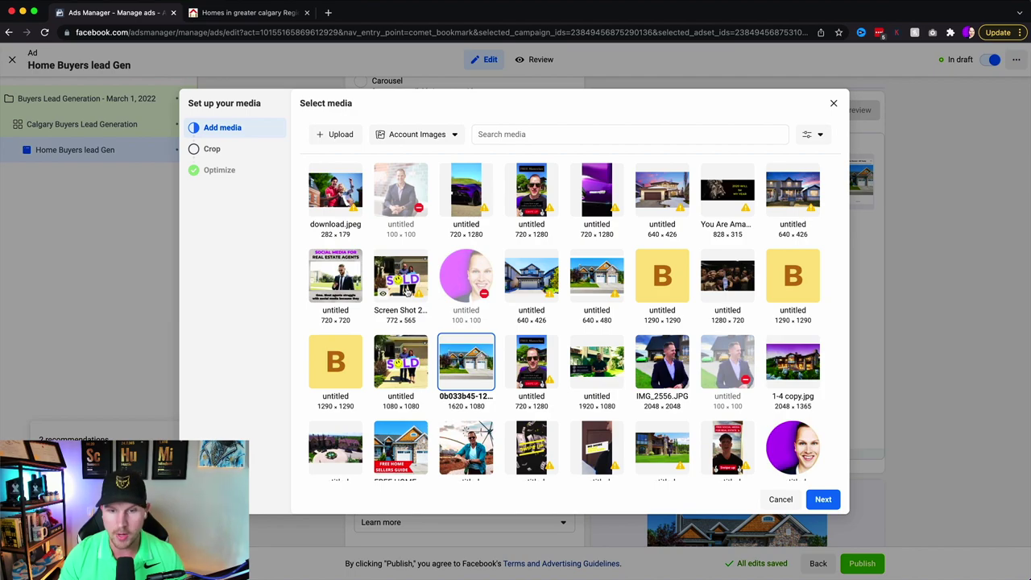
scroll(407, 292, down, 10)
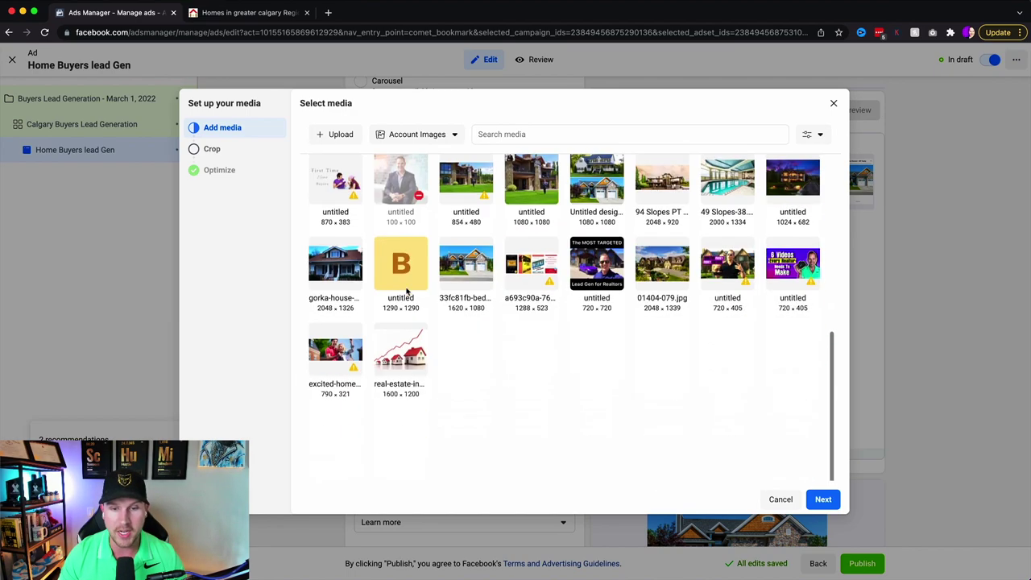
scroll(427, 345, down, 3)
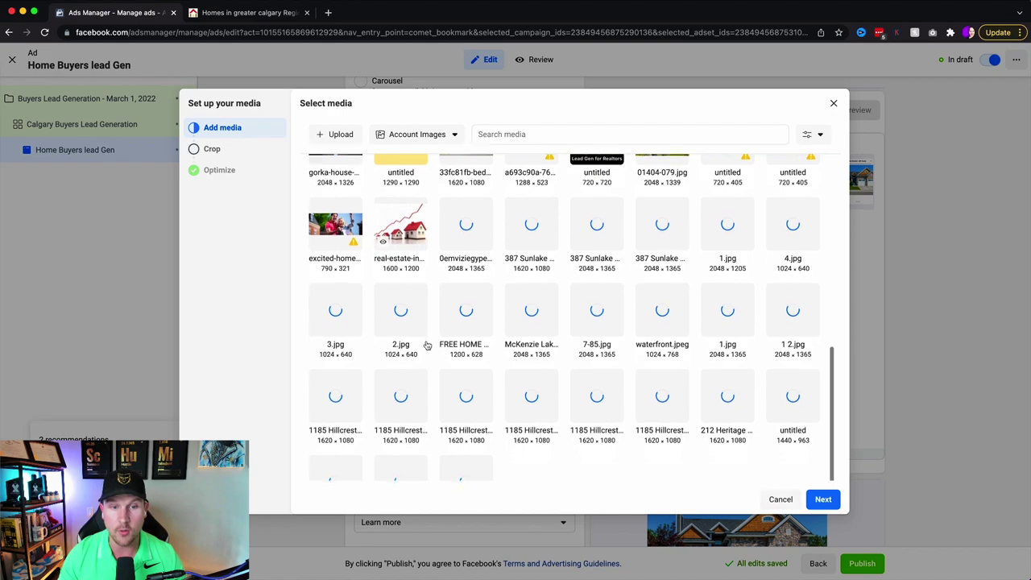
scroll(427, 345, down, 3)
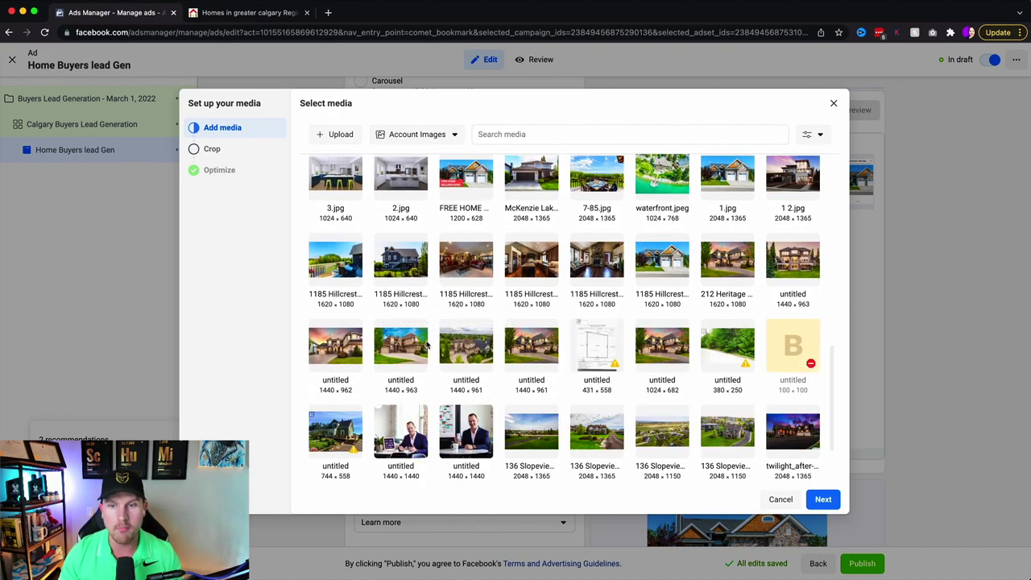
scroll(427, 345, down, 5)
scroll(427, 345, down, 4)
scroll(427, 345, down, 5)
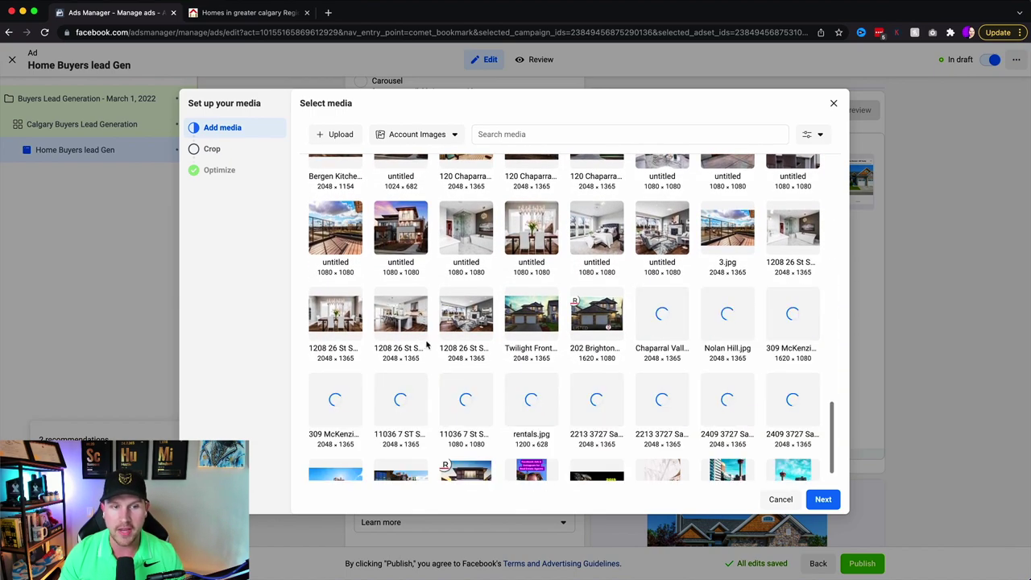
scroll(427, 345, down, 4)
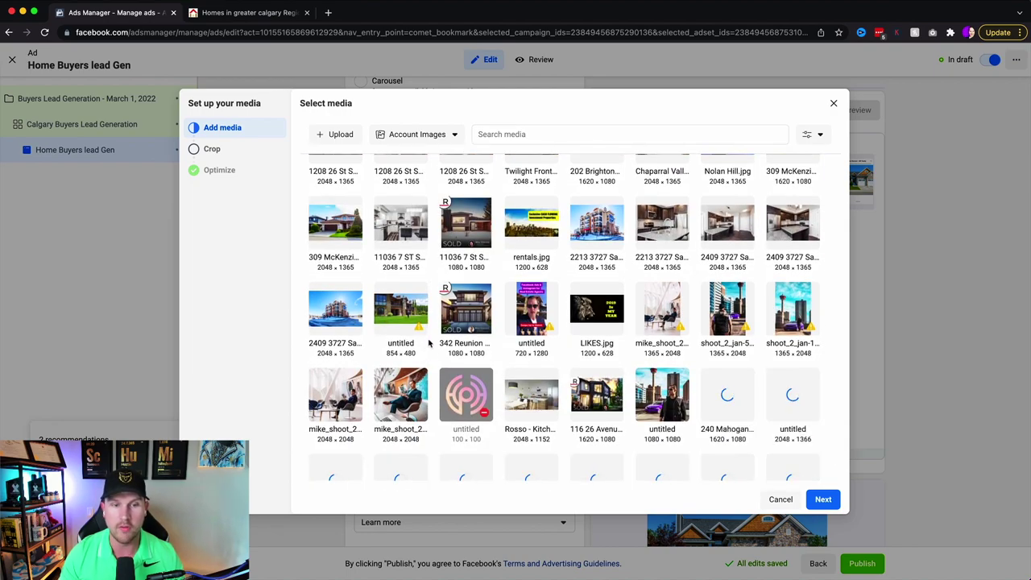
scroll(429, 343, down, 5)
scroll(515, 278, up, 1)
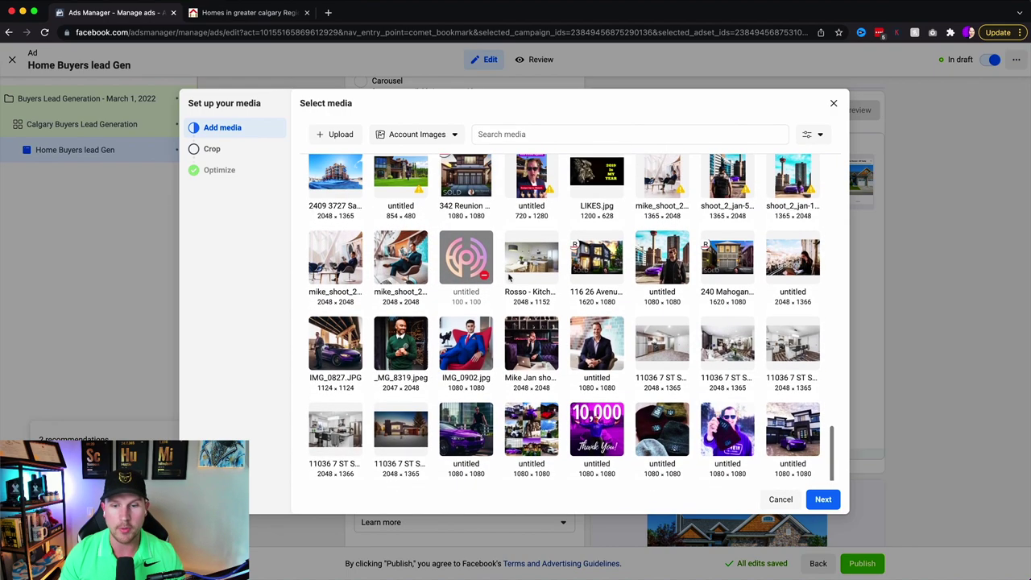
- Select the SOLD-sign photo of the couple and apply it to the ad
click(602, 274)
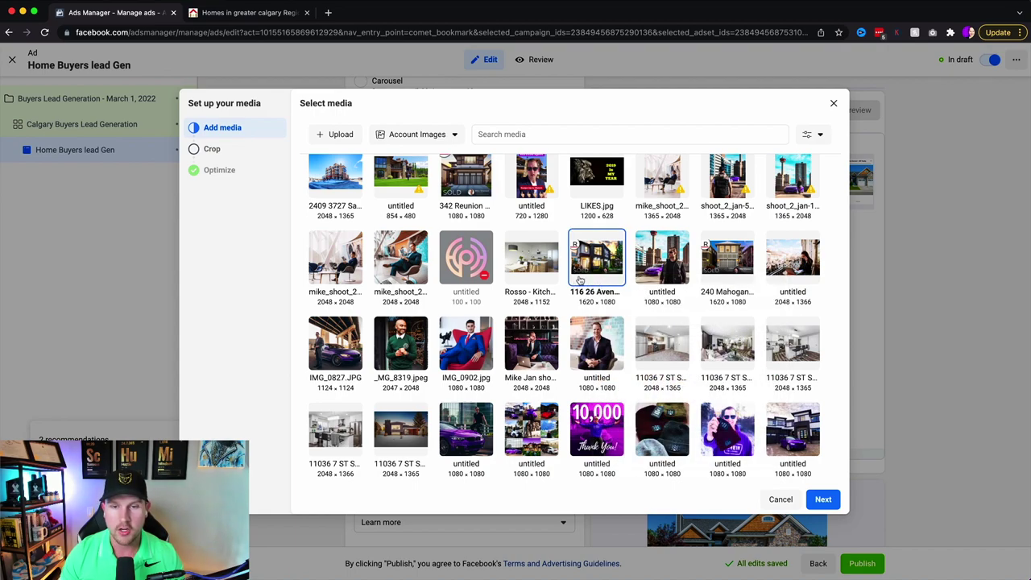
mouse_move(582, 274)
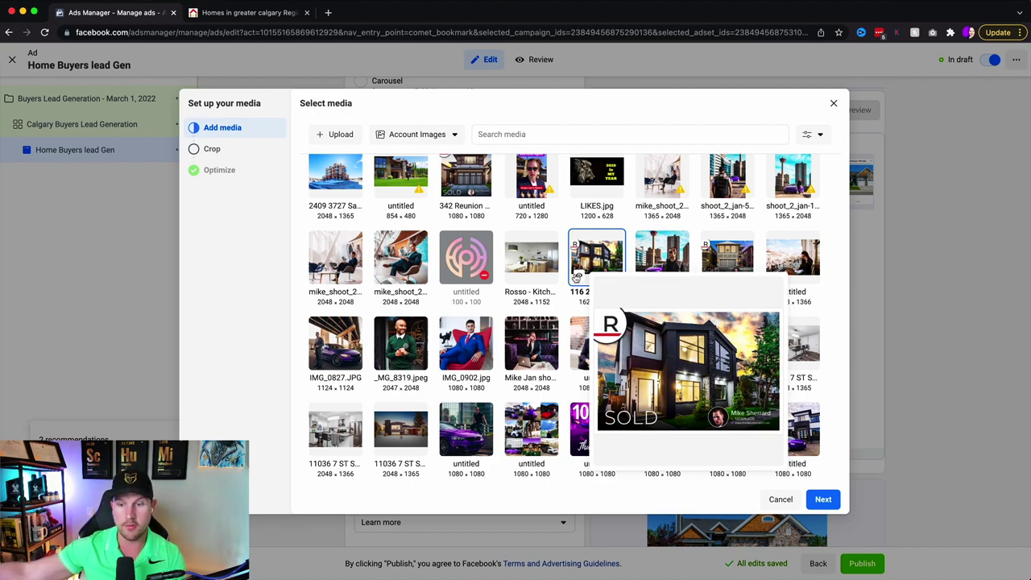
scroll(376, 207, up, 15)
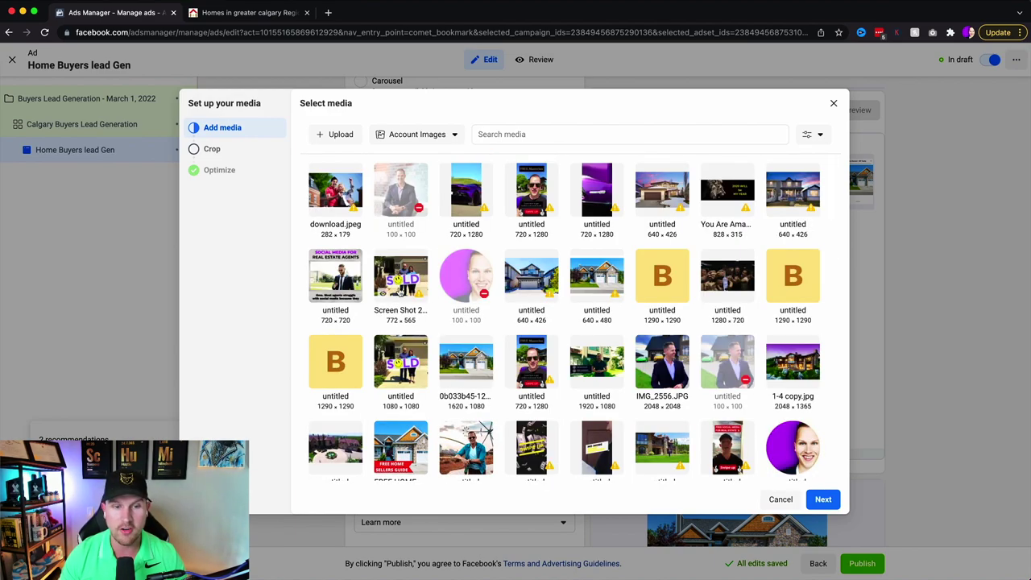
click(394, 372)
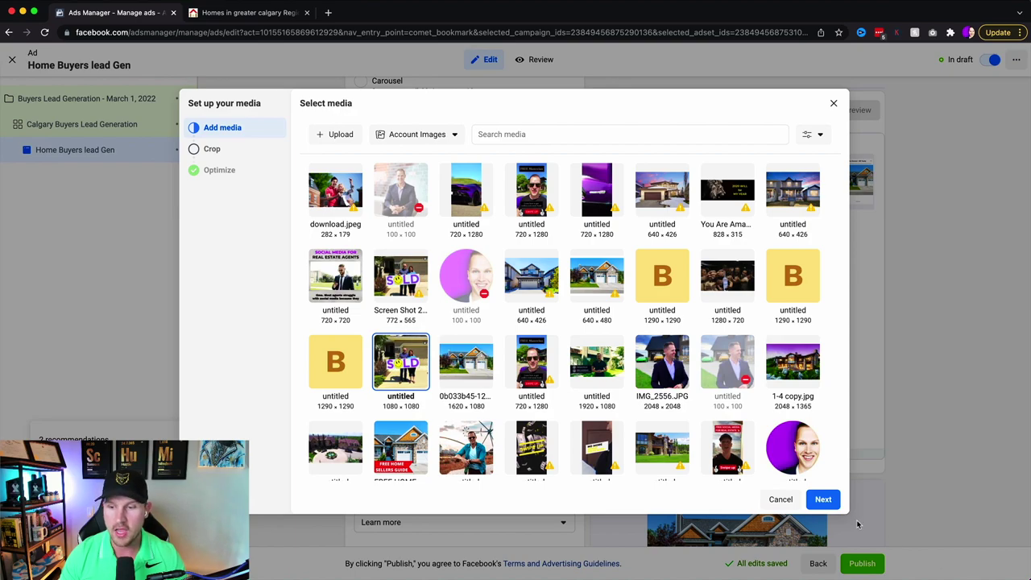
click(823, 500)
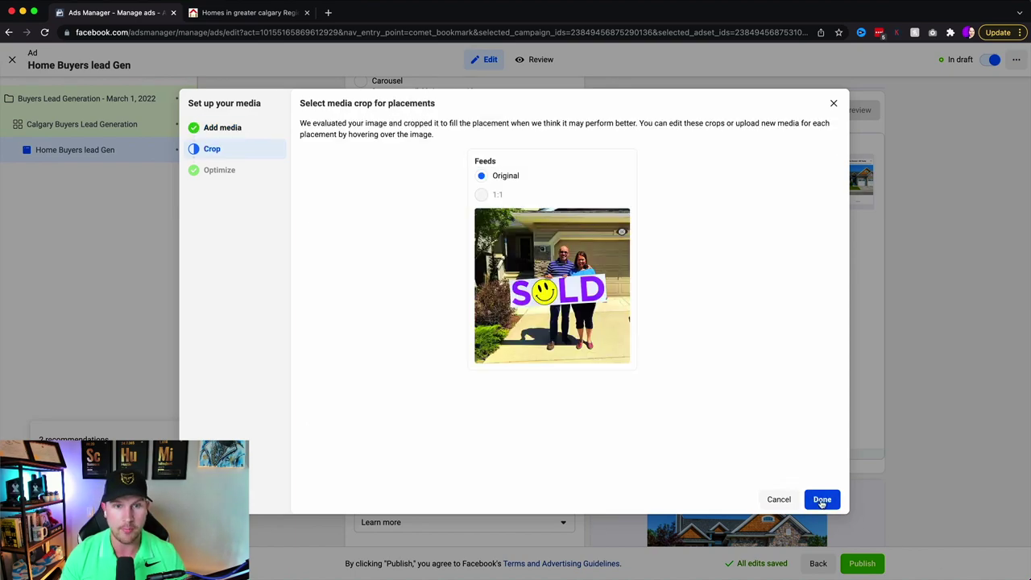
click(823, 499)
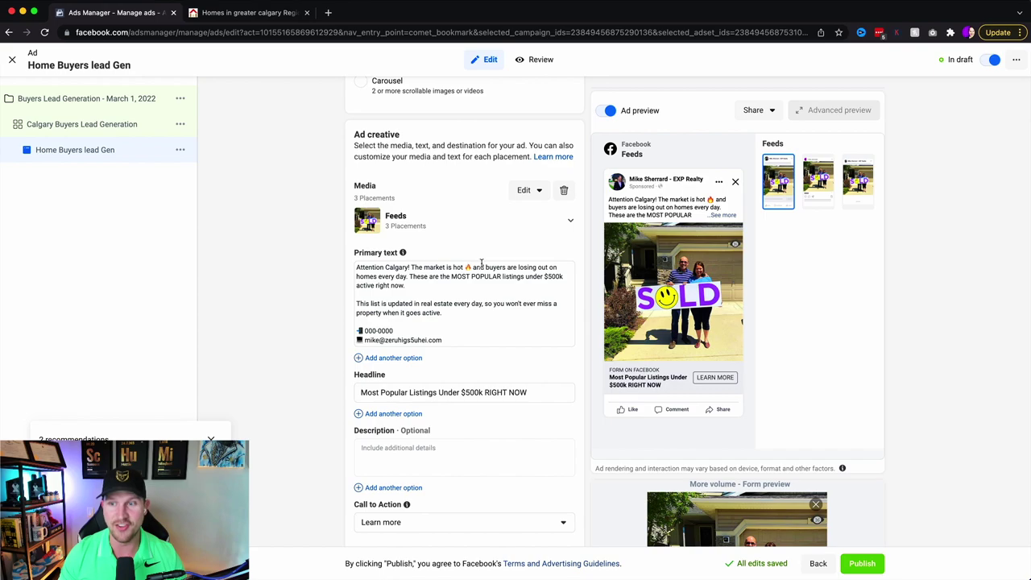
- Close the ad editor to return to the Ads list
click(14, 63)
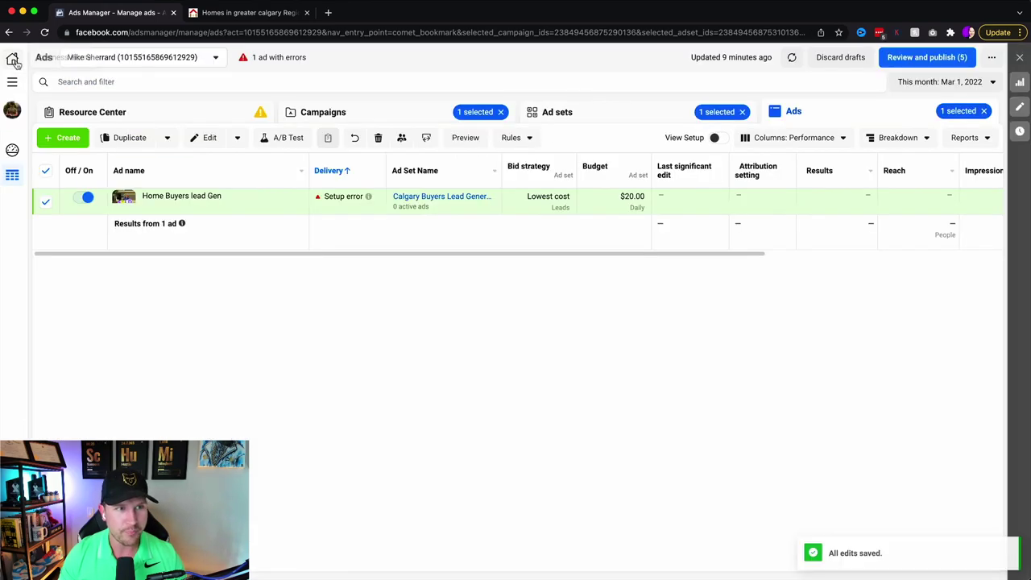
- Switch to the 2.0 business ad account and open All tools > Audiences
click(172, 61)
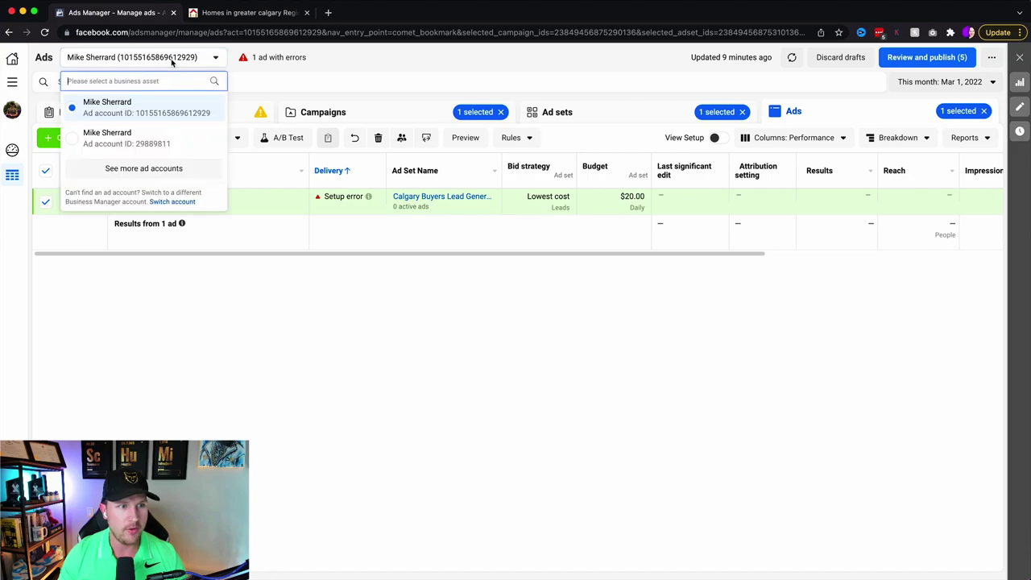
click(158, 170)
click(157, 156)
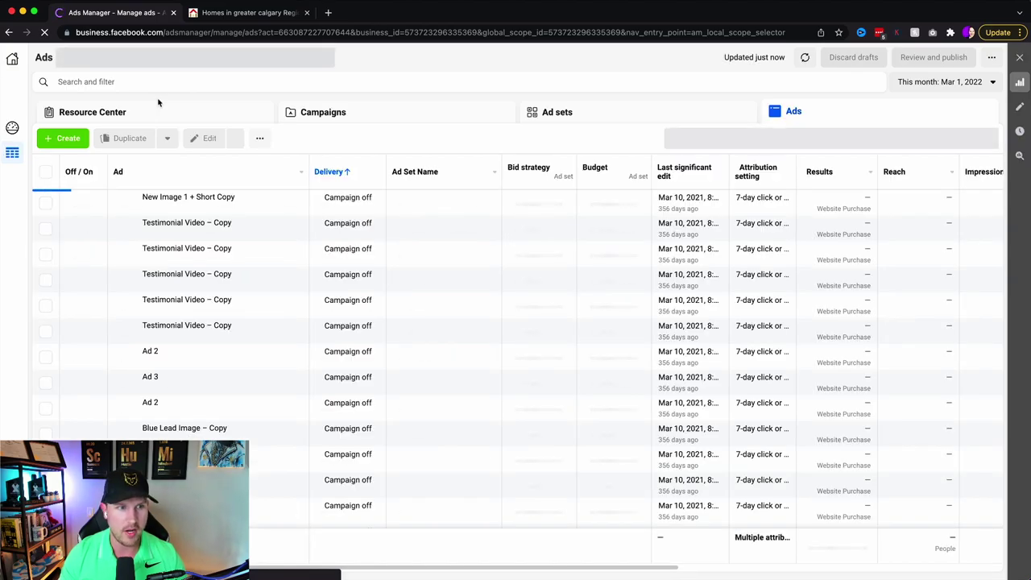
click(319, 113)
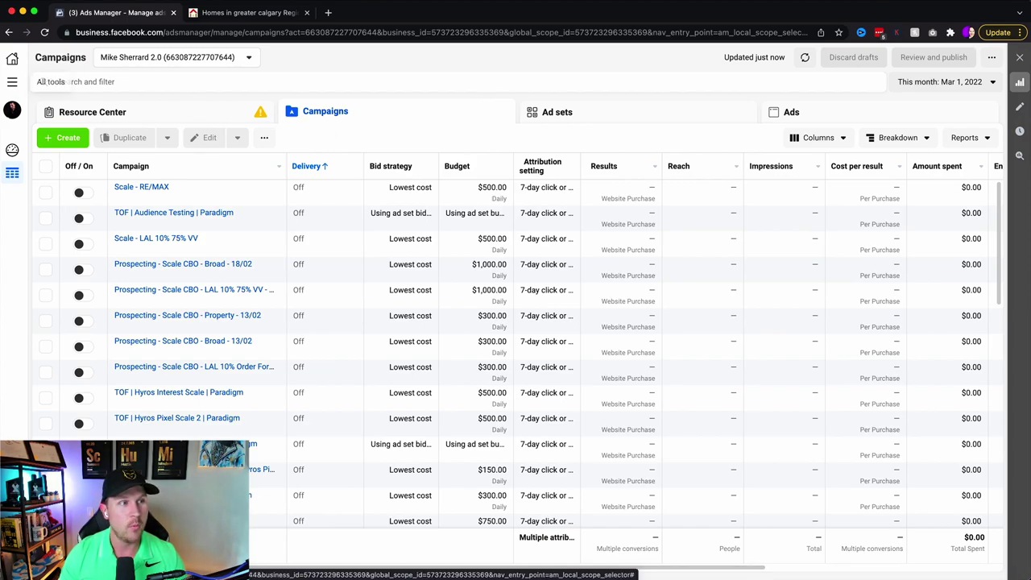
click(12, 84)
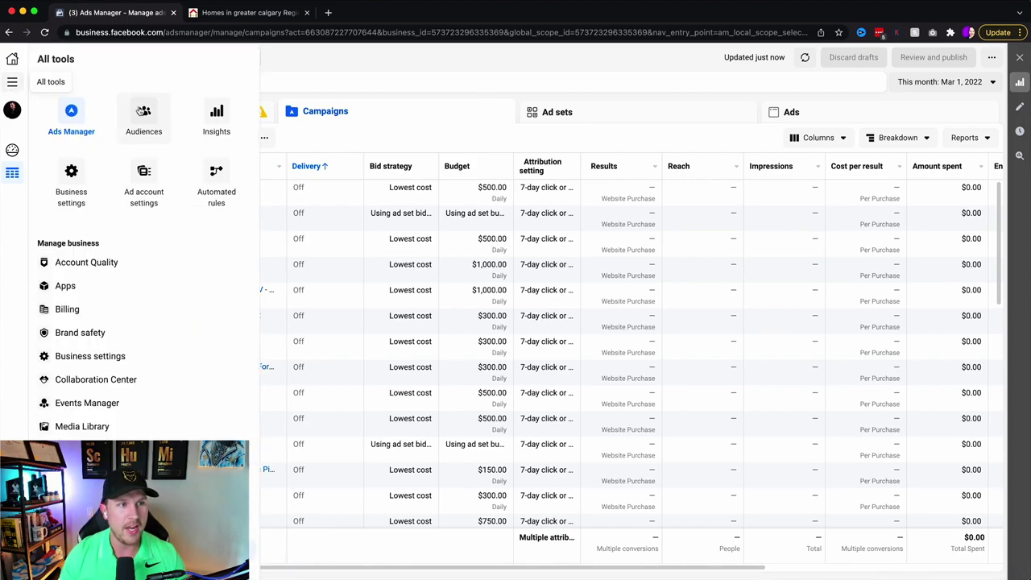
click(140, 113)
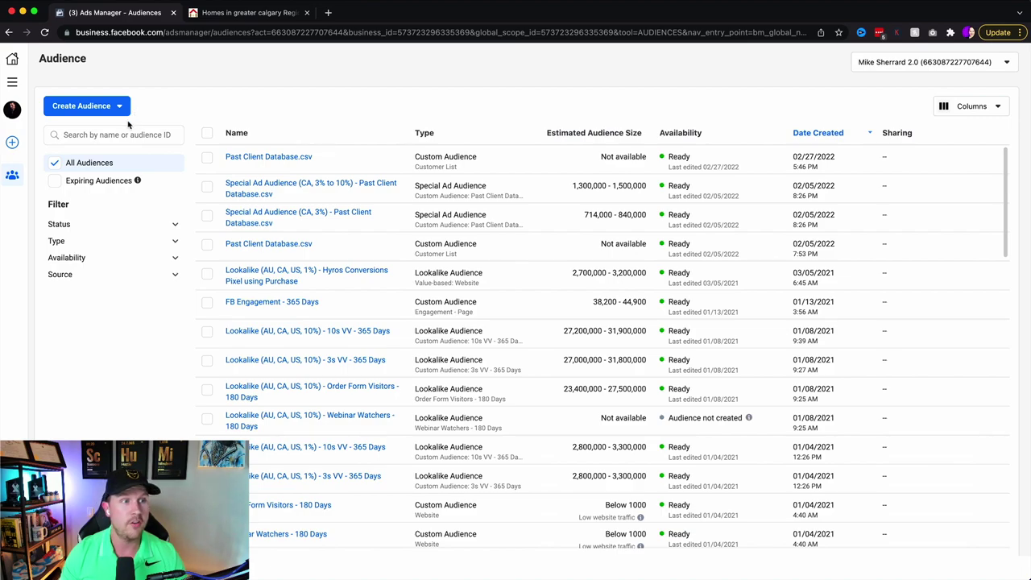
- Start a customer-list custom audience without a value column and upload Past Client Database.csv
click(121, 107)
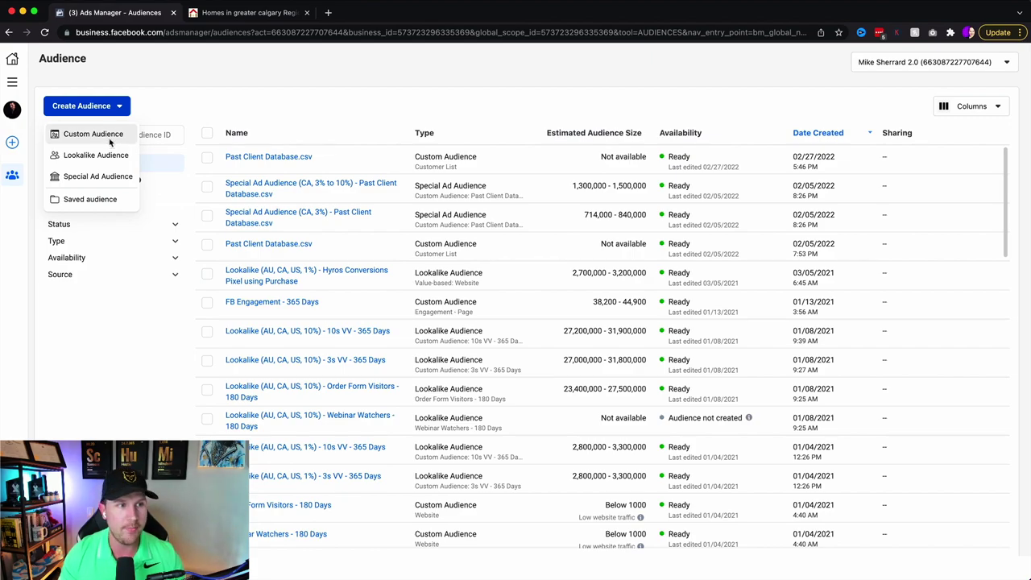
click(111, 141)
click(525, 209)
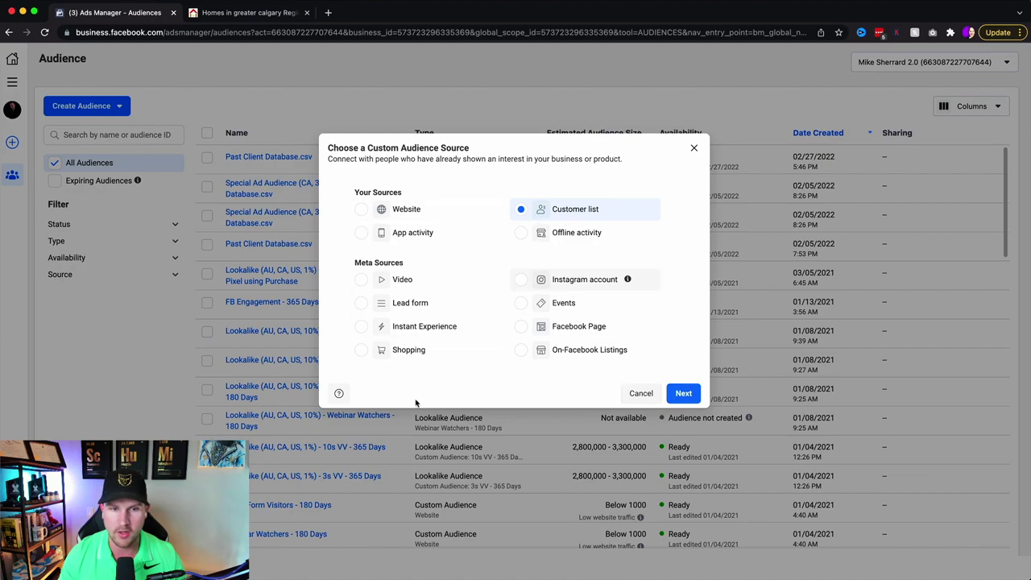
click(684, 394)
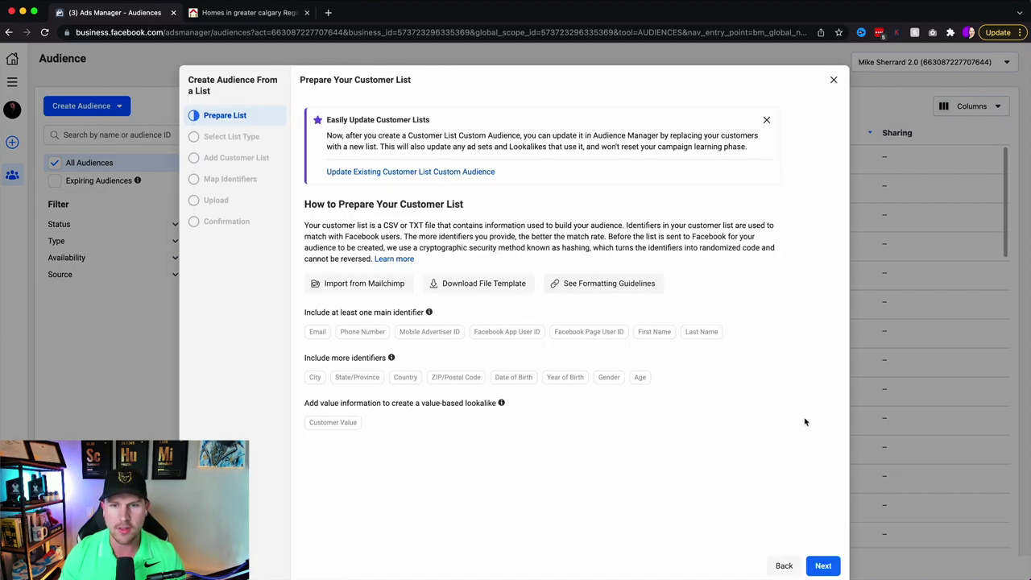
click(824, 567)
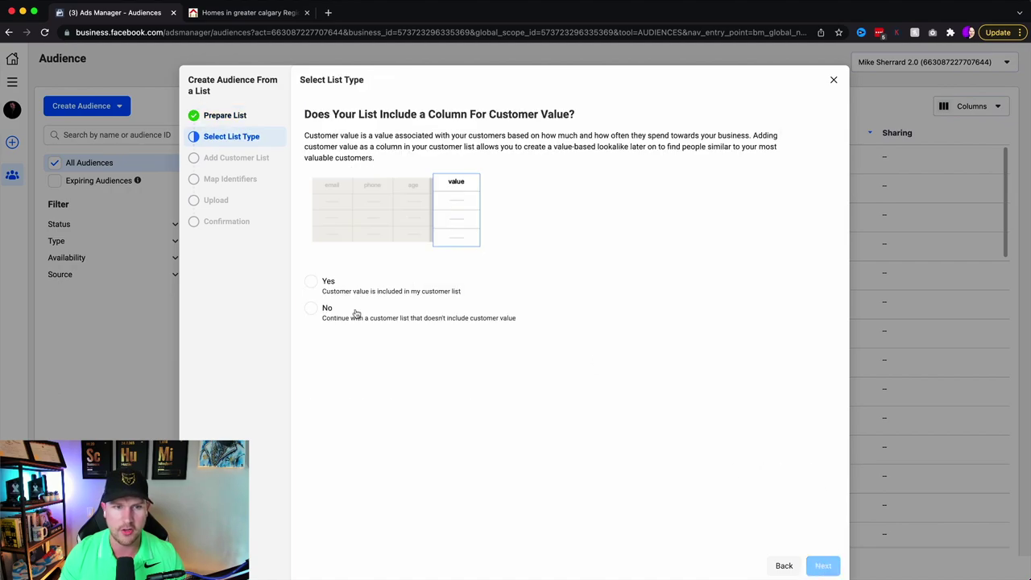
click(311, 309)
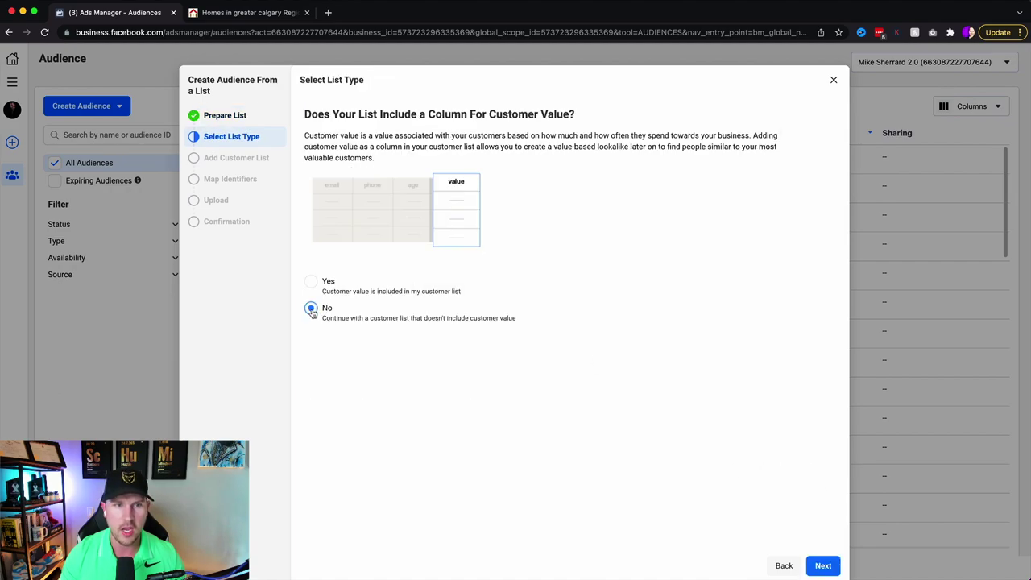
click(823, 566)
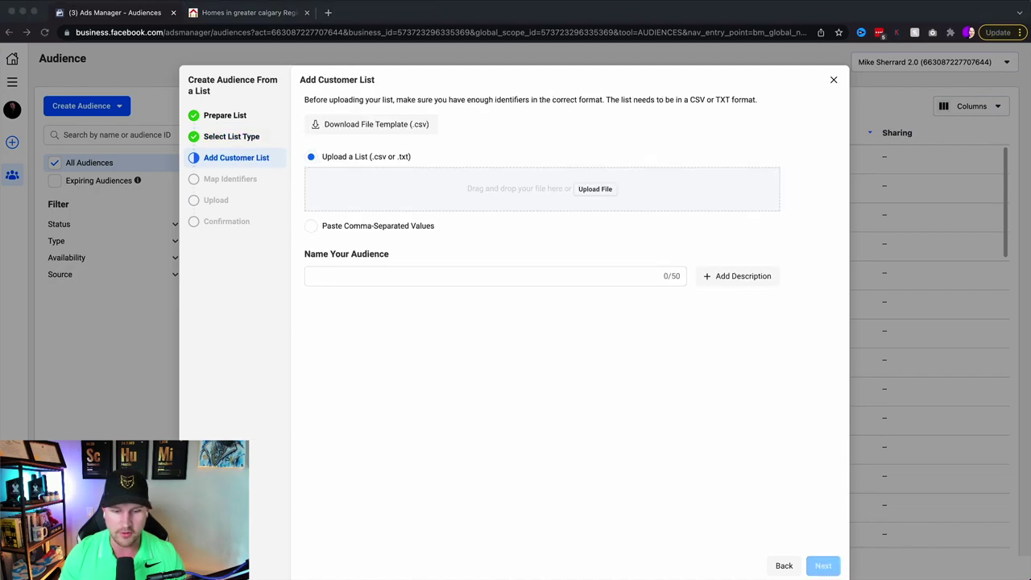
drag(2, 197, 619, 196)
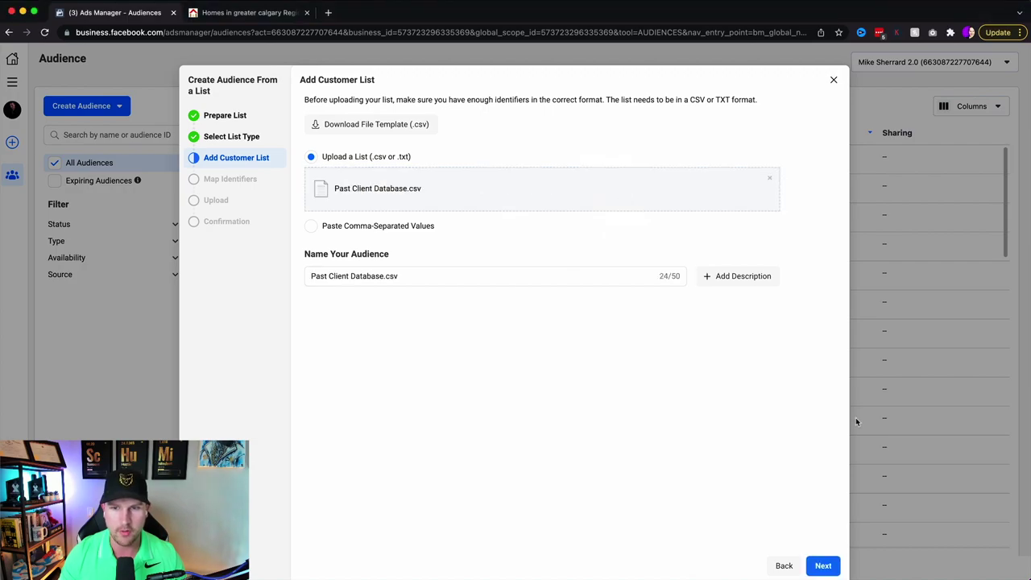
click(823, 565)
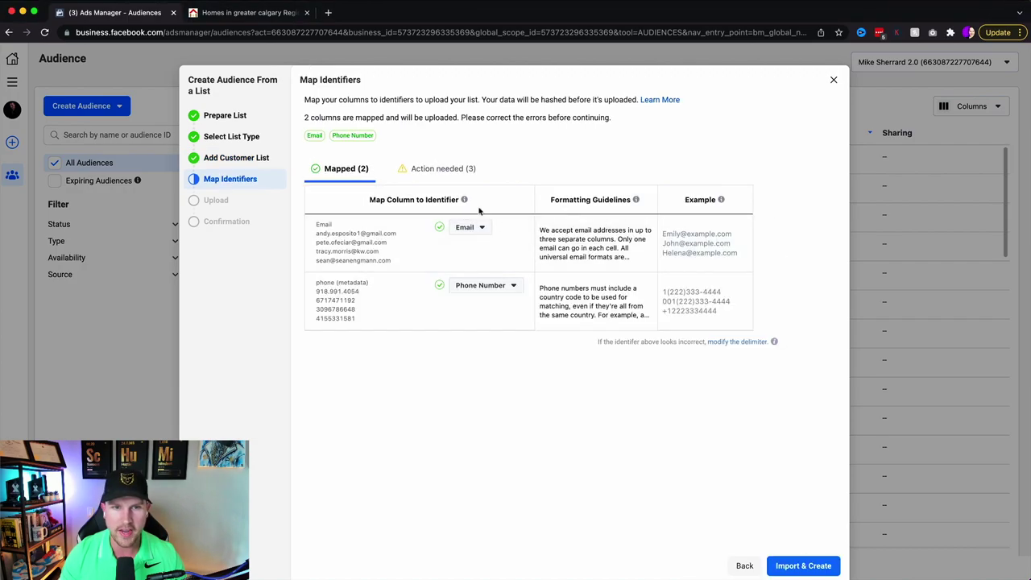
- Map first_name to First Name and last_name to Last Name, then Import & Create
click(453, 180)
click(478, 227)
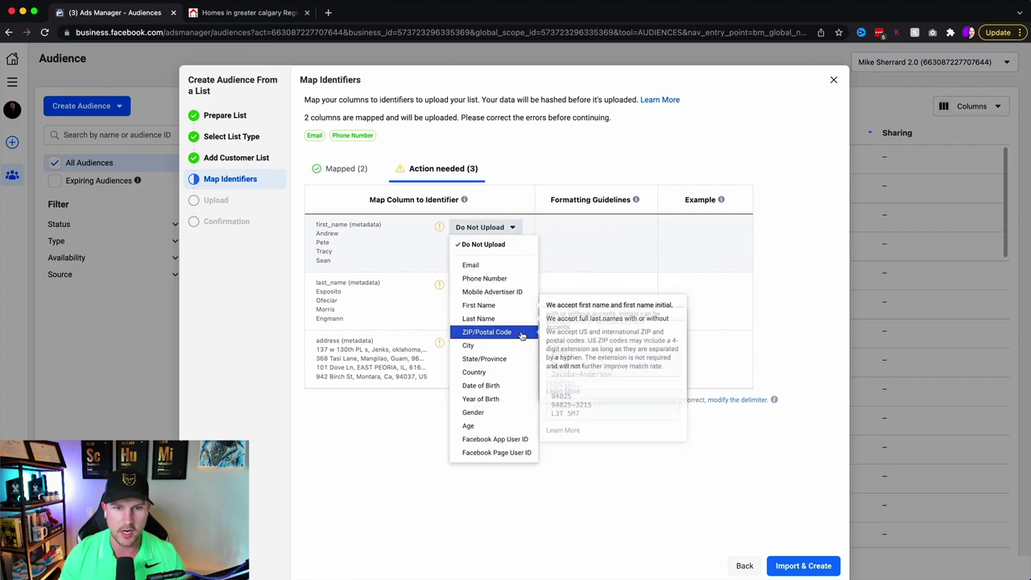
click(511, 310)
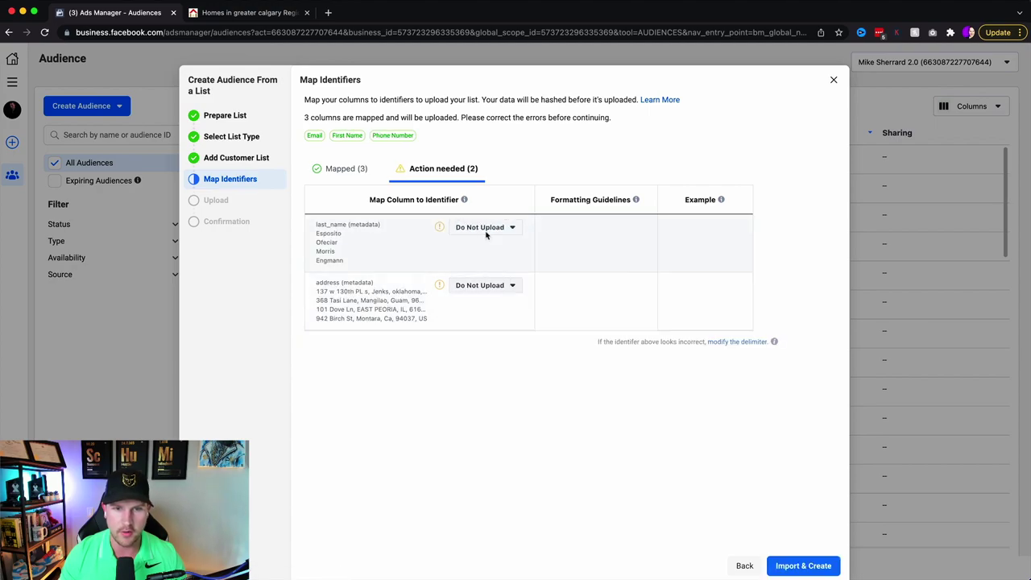
click(488, 228)
click(482, 318)
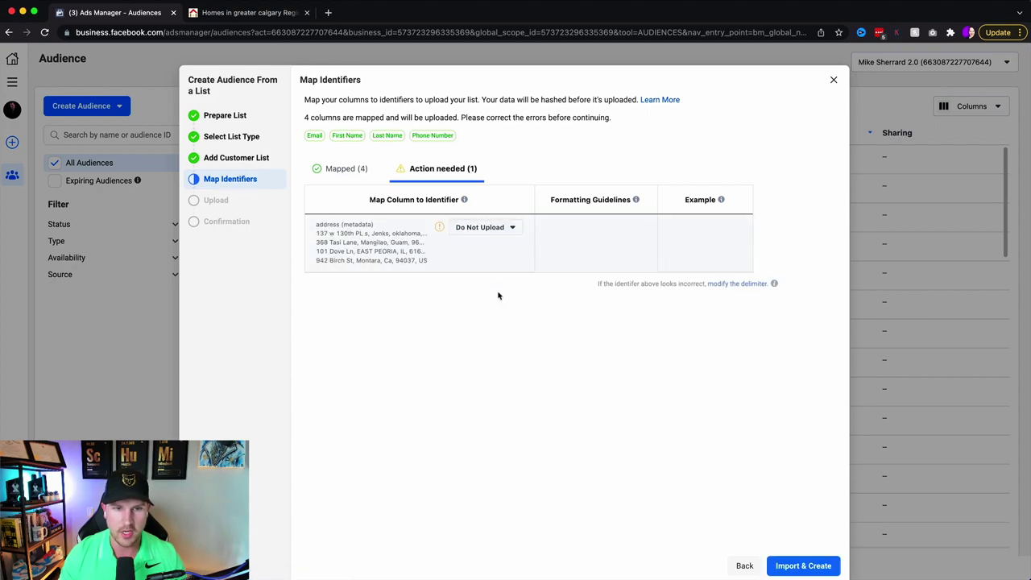
click(800, 565)
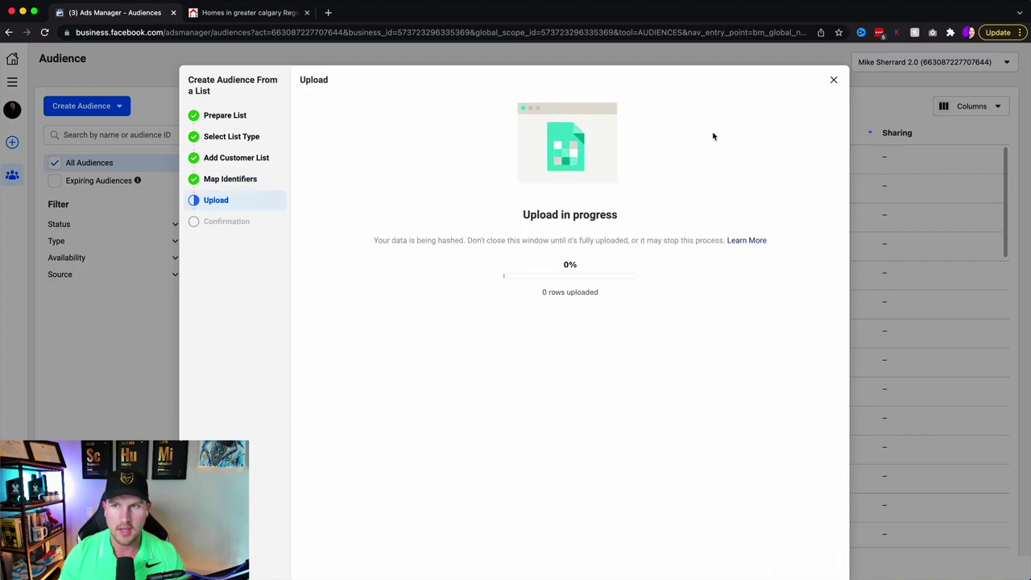
- Close the upload confirmation and start a Special Ad Audience set to create two audiences
click(834, 80)
mouse_move(320, 155)
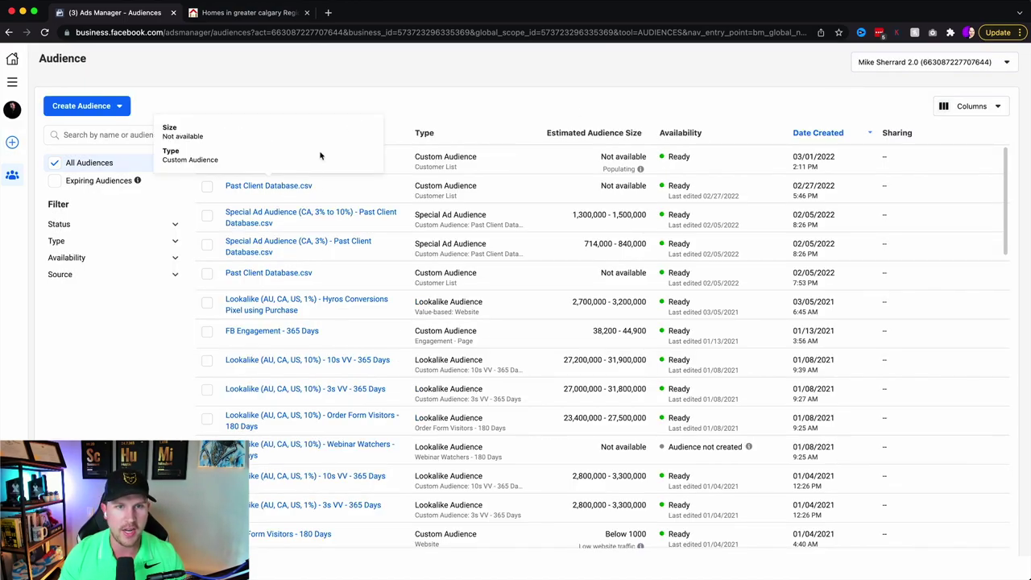
mouse_move(648, 170)
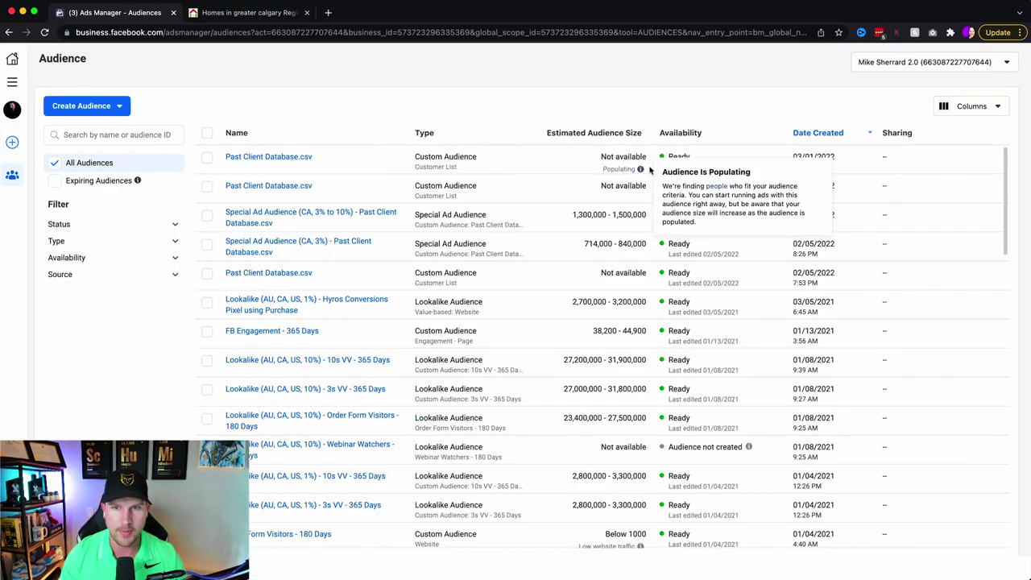
click(85, 105)
click(80, 177)
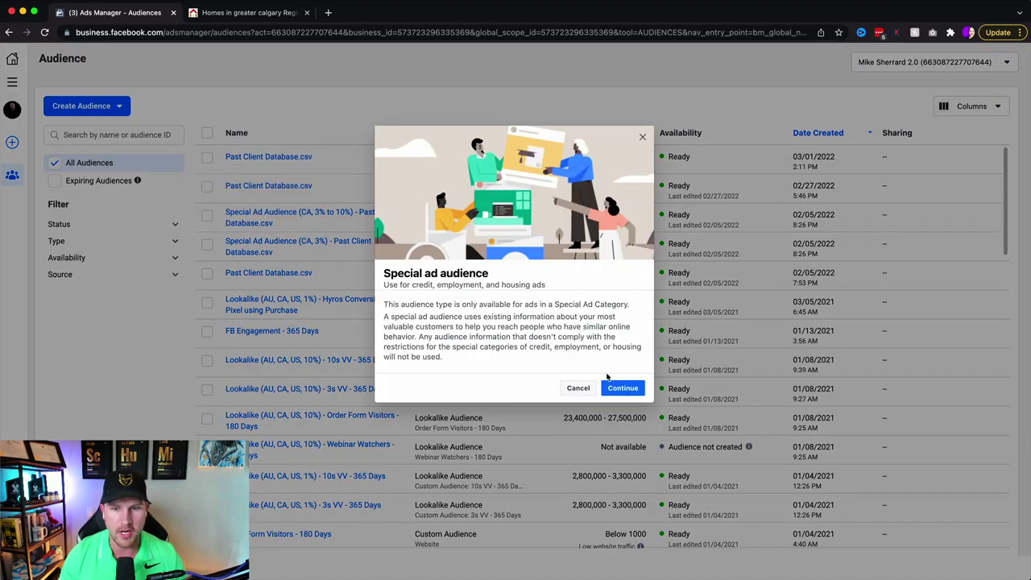
click(622, 388)
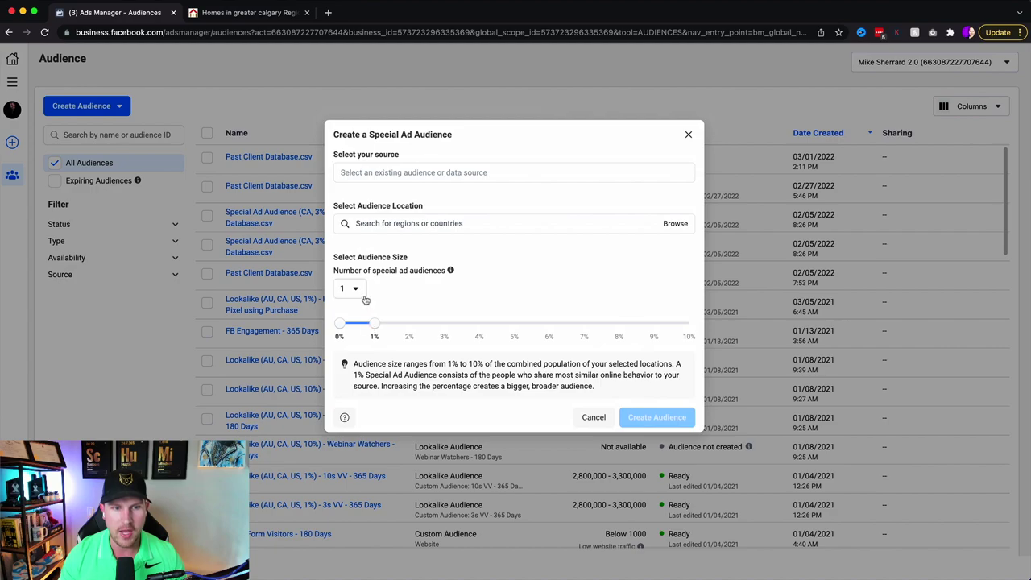
click(363, 295)
click(362, 335)
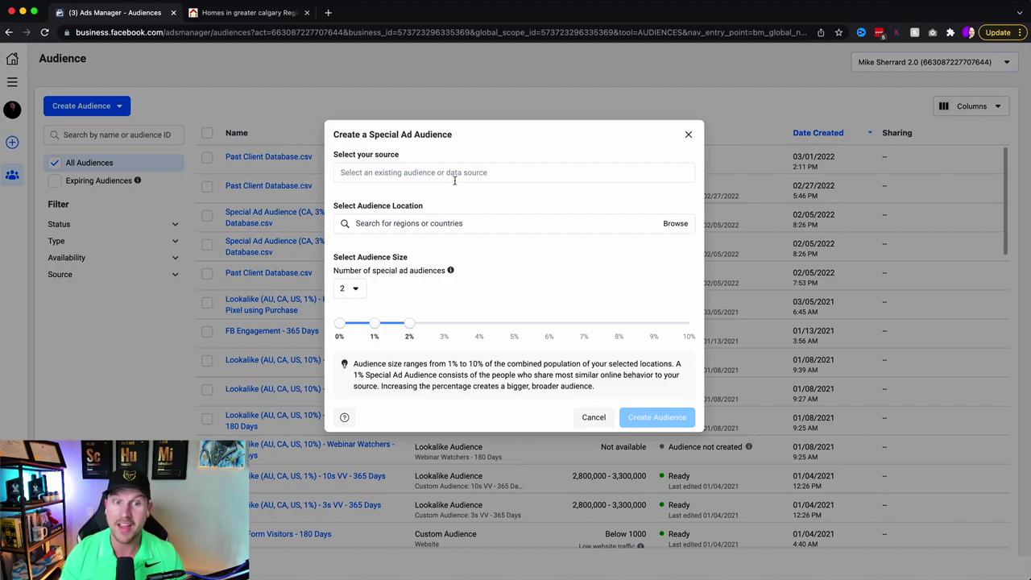
- Set source Past Client Database.csv, location Canada, sizes 2%–10%, then abandon the audience
click(455, 179)
scroll(460, 293, down, 5)
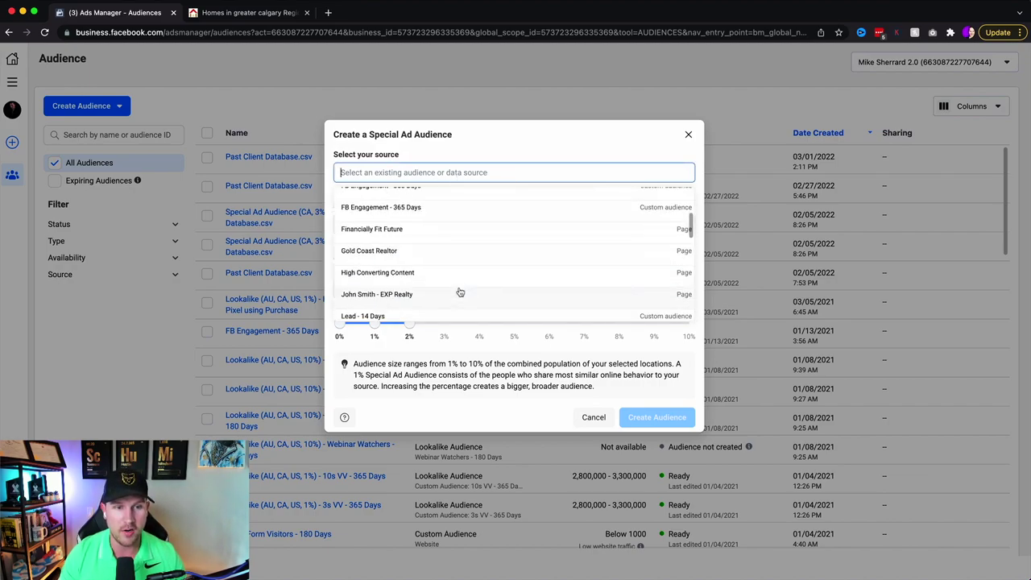
click(446, 285)
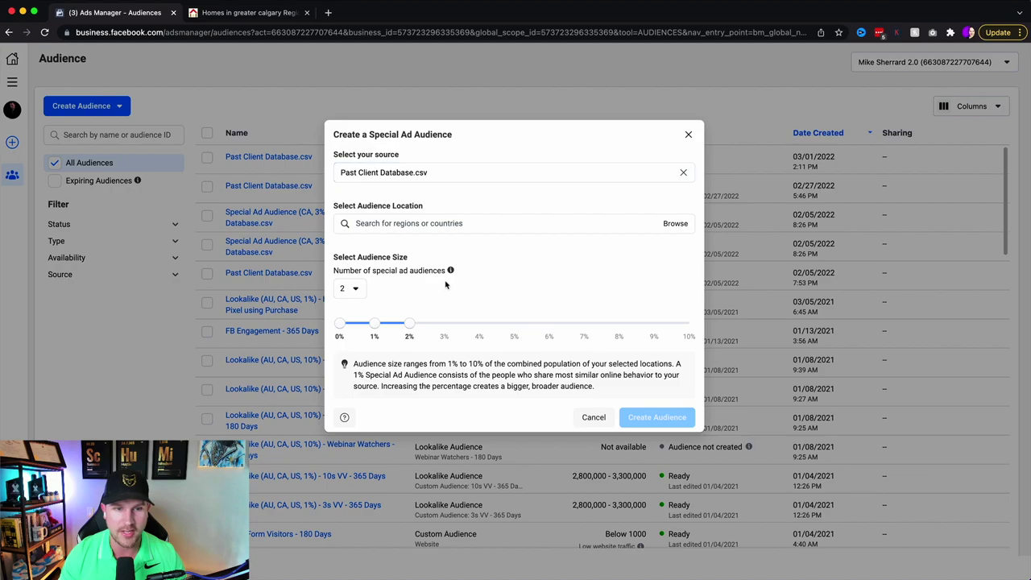
click(419, 227)
text(c)
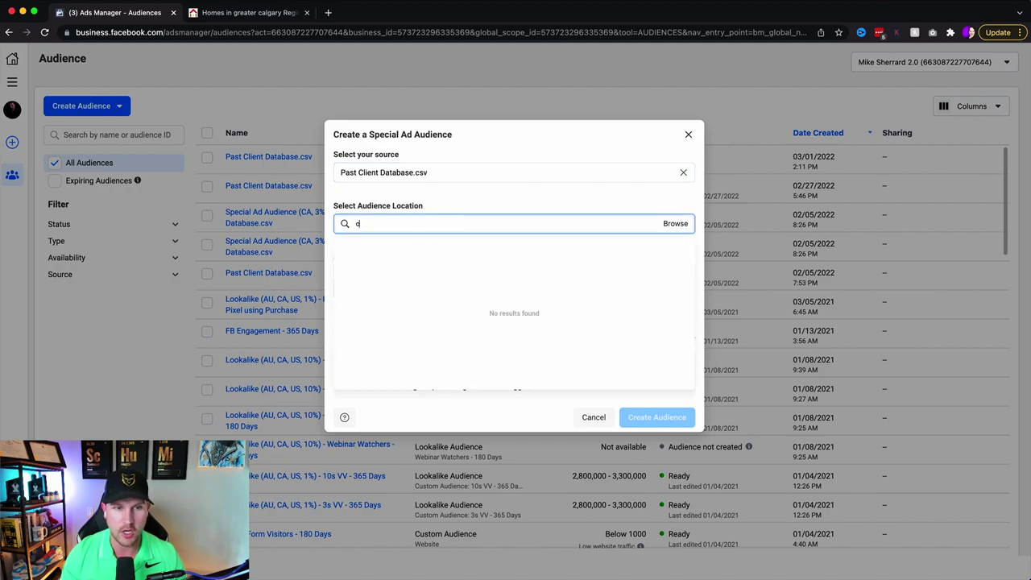
text(anada)
click(440, 253)
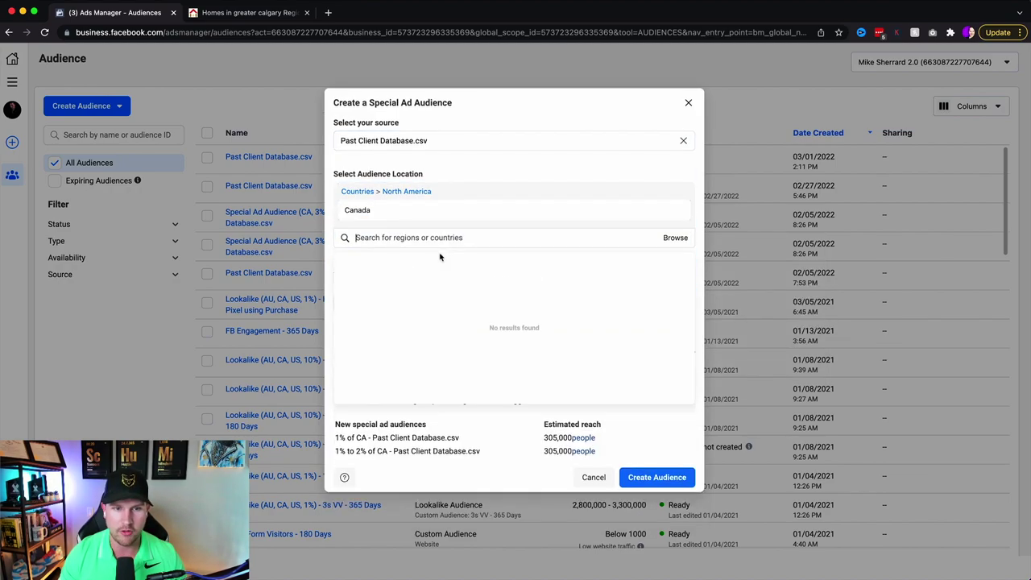
click(561, 172)
drag(402, 339, 689, 339)
drag(375, 339, 410, 339)
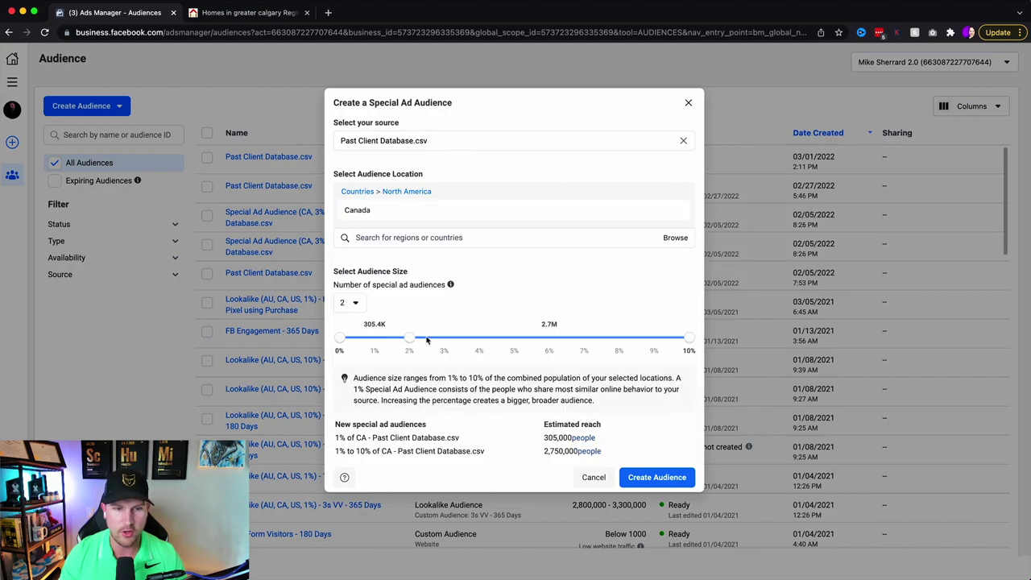
click(687, 104)
mouse_move(346, 222)
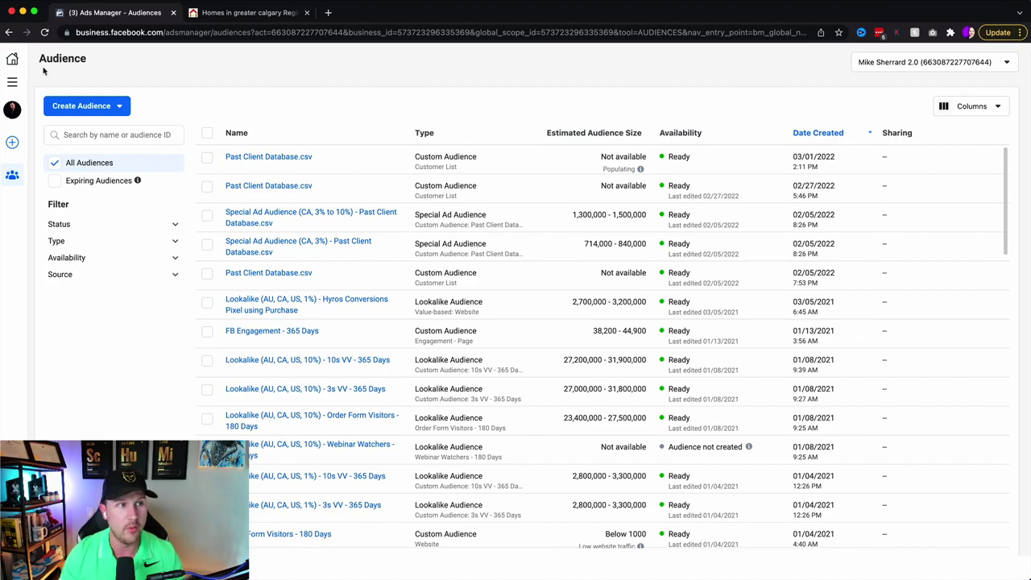
- Go to Ads Manager and switch to the agent's other ad account
click(12, 81)
click(69, 117)
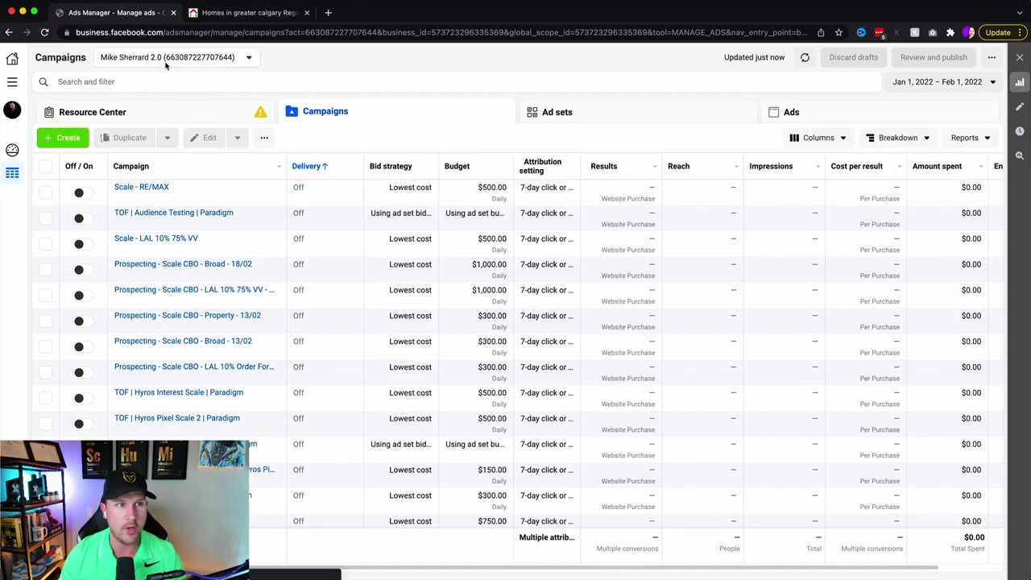
click(165, 63)
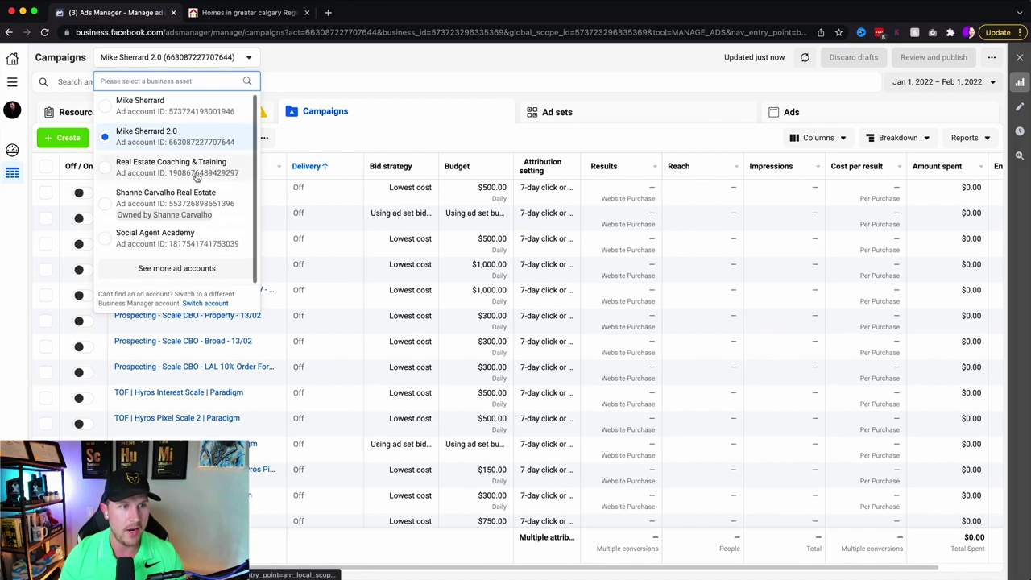
click(177, 268)
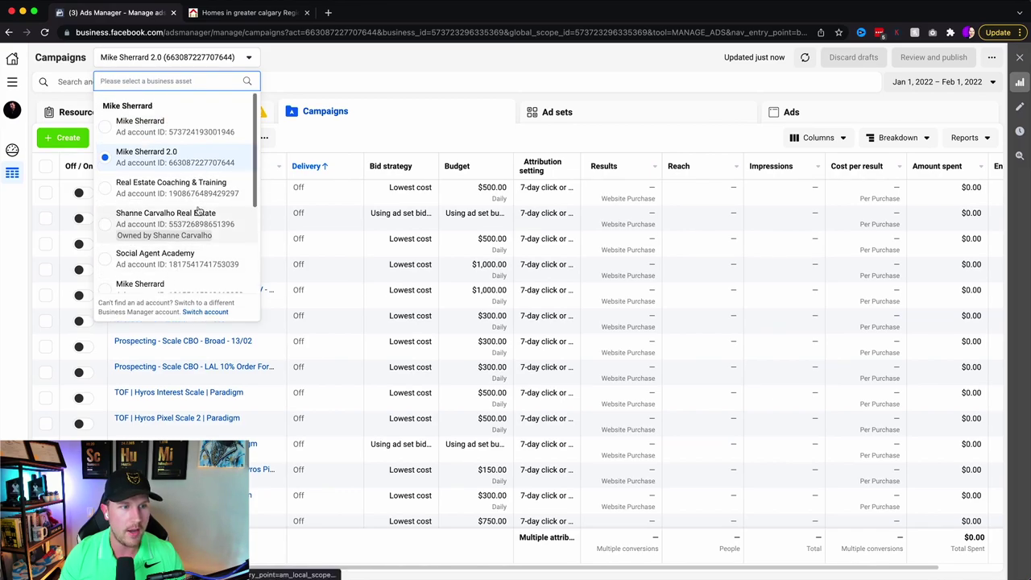
scroll(191, 265, down, 4)
click(194, 165)
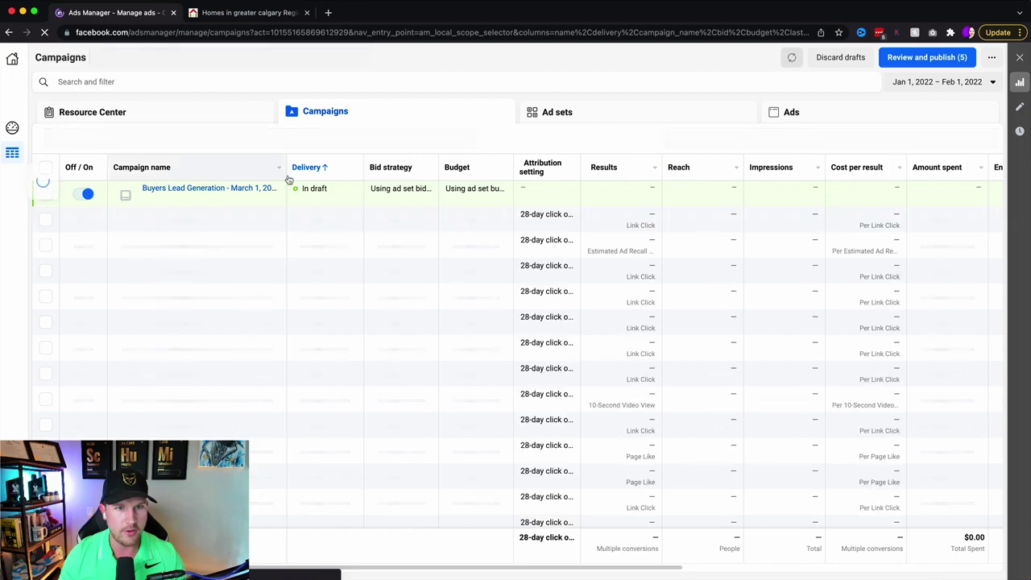
- List the account's ad sets and open the draft Calgary Buyers Lead Generation ($20.00 daily)
click(583, 121)
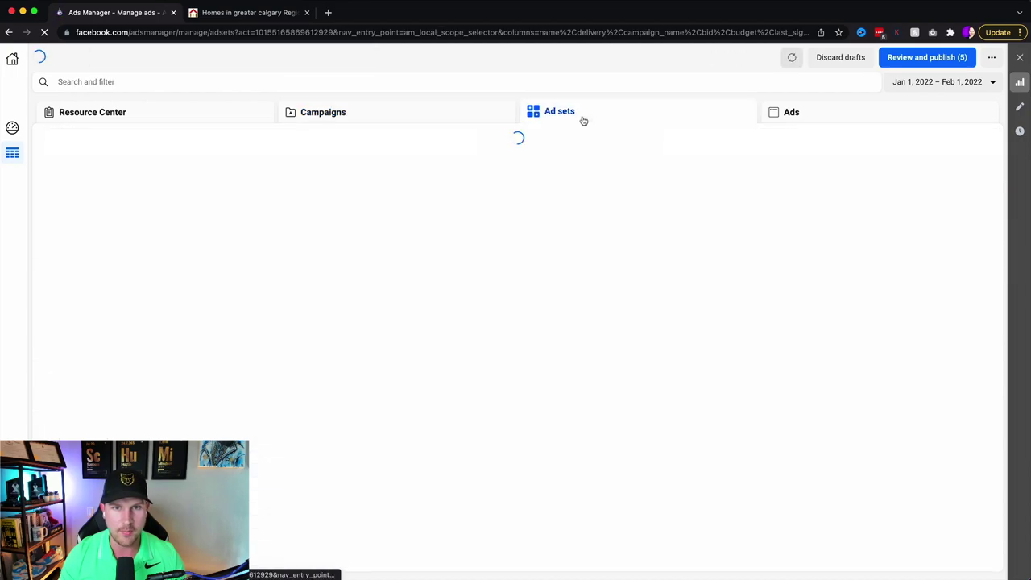
mouse_move(198, 196)
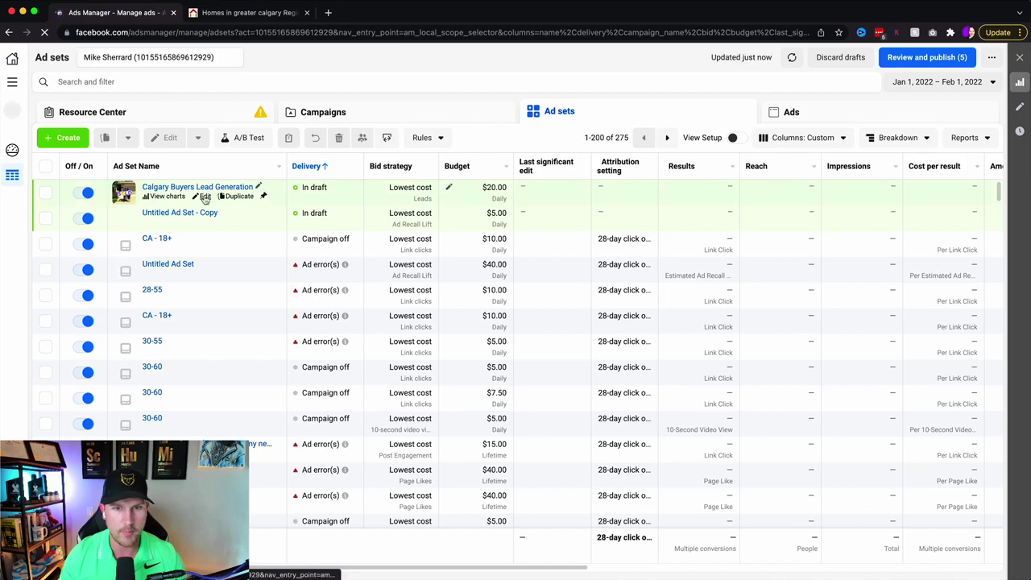
click(205, 197)
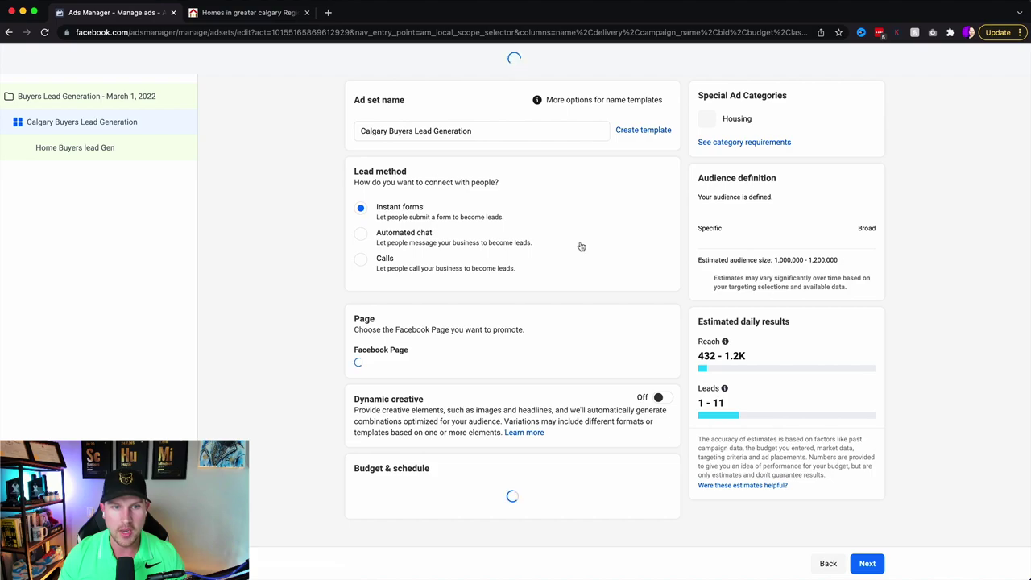
- Check the ad set's Audience section for existing Custom Audiences, then return to the top
scroll(580, 246, down, 5)
scroll(543, 311, up, 5)
scroll(513, 218, down, 3)
scroll(520, 362, down, 5)
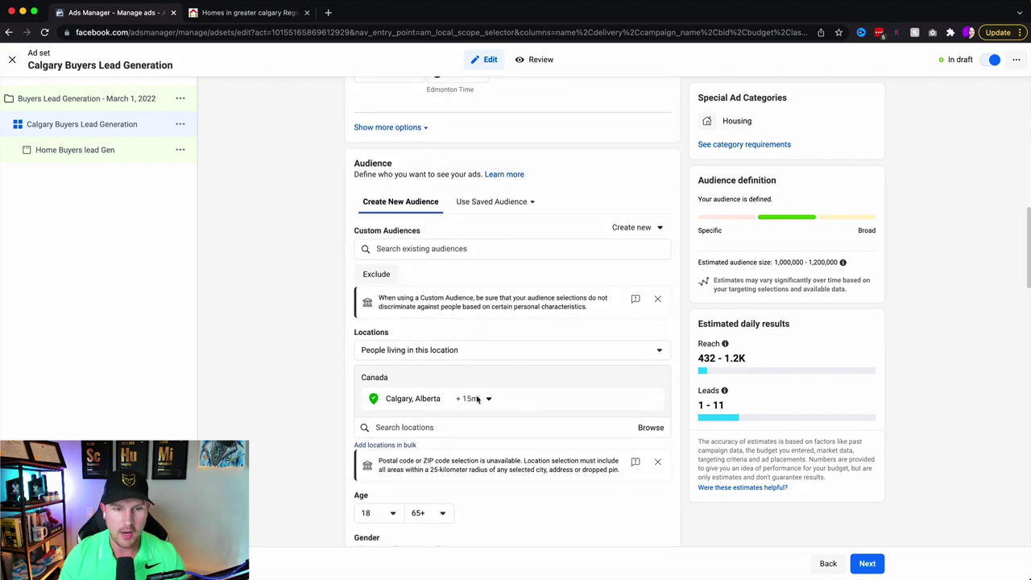
scroll(520, 403, down, 1)
click(461, 195)
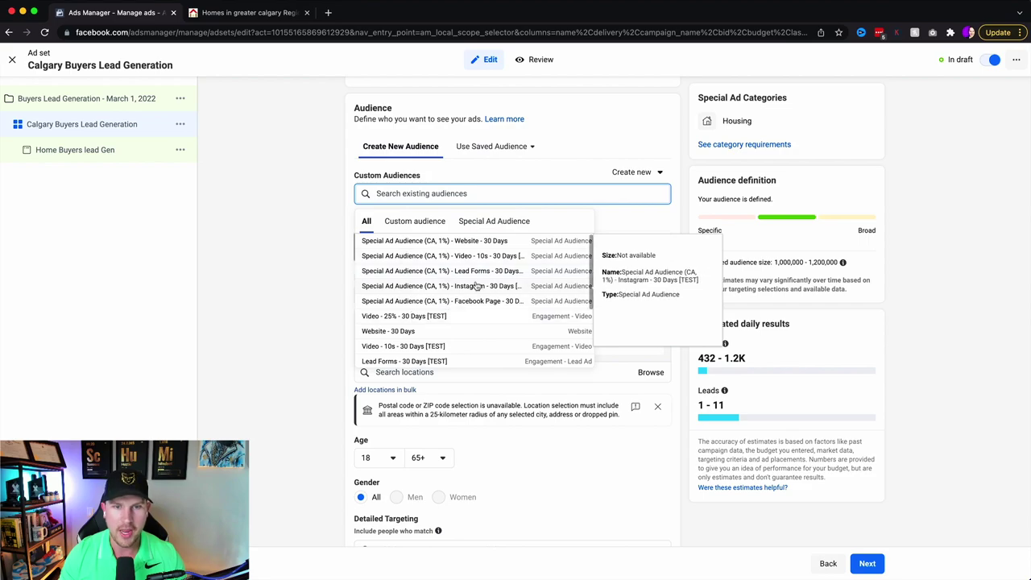
click(170, 191)
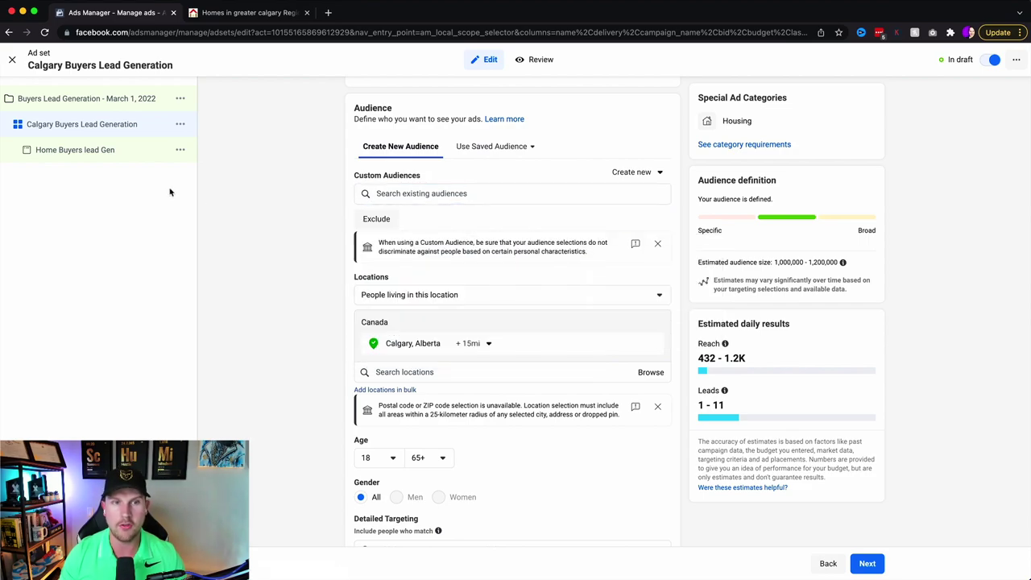
scroll(250, 156, up, 15)
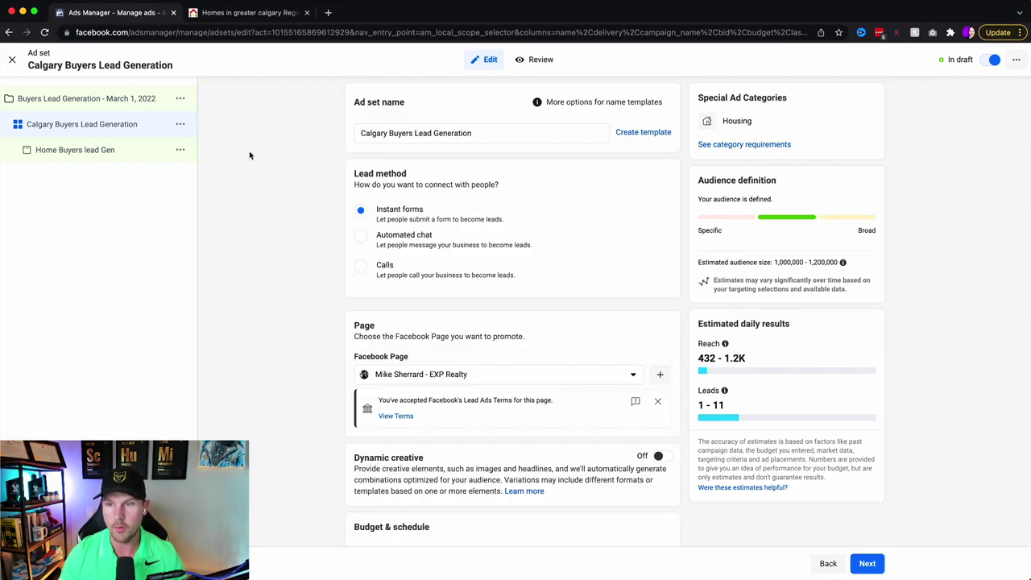